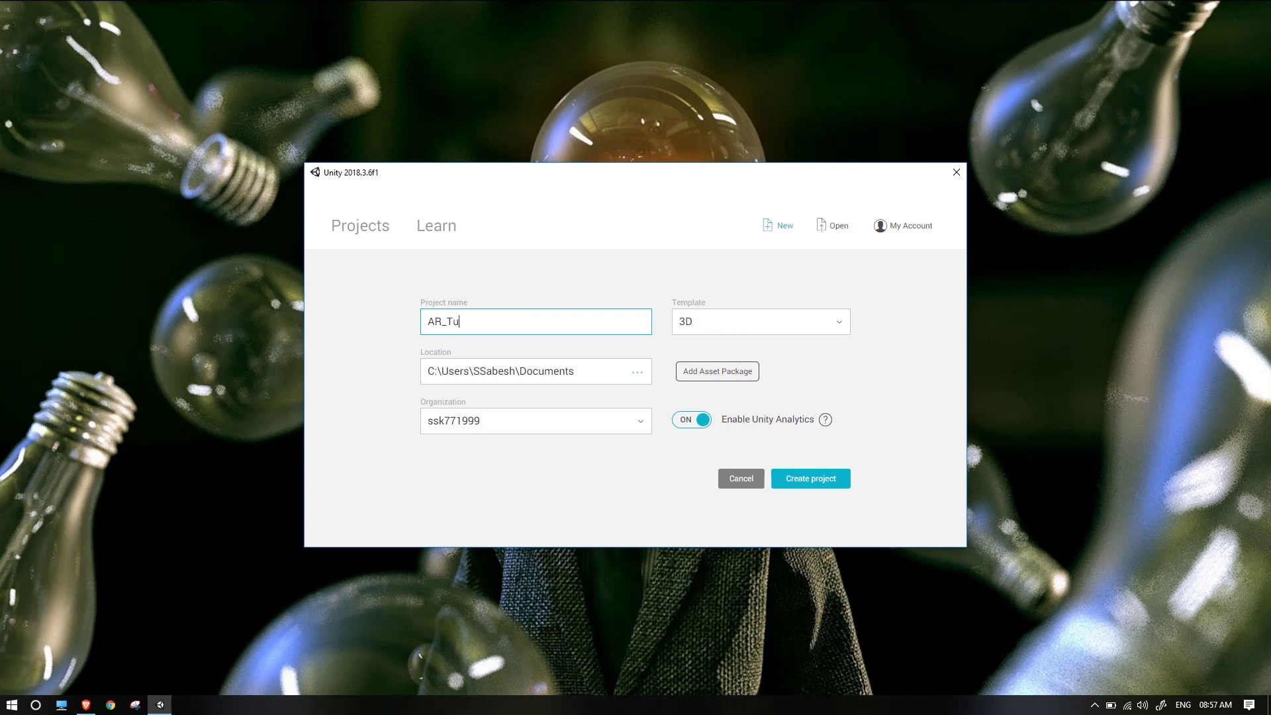
Name the new 3D project AR_Tutorial and create it.
text(orial)
click(761, 322)
click(762, 321)
click(811, 478)
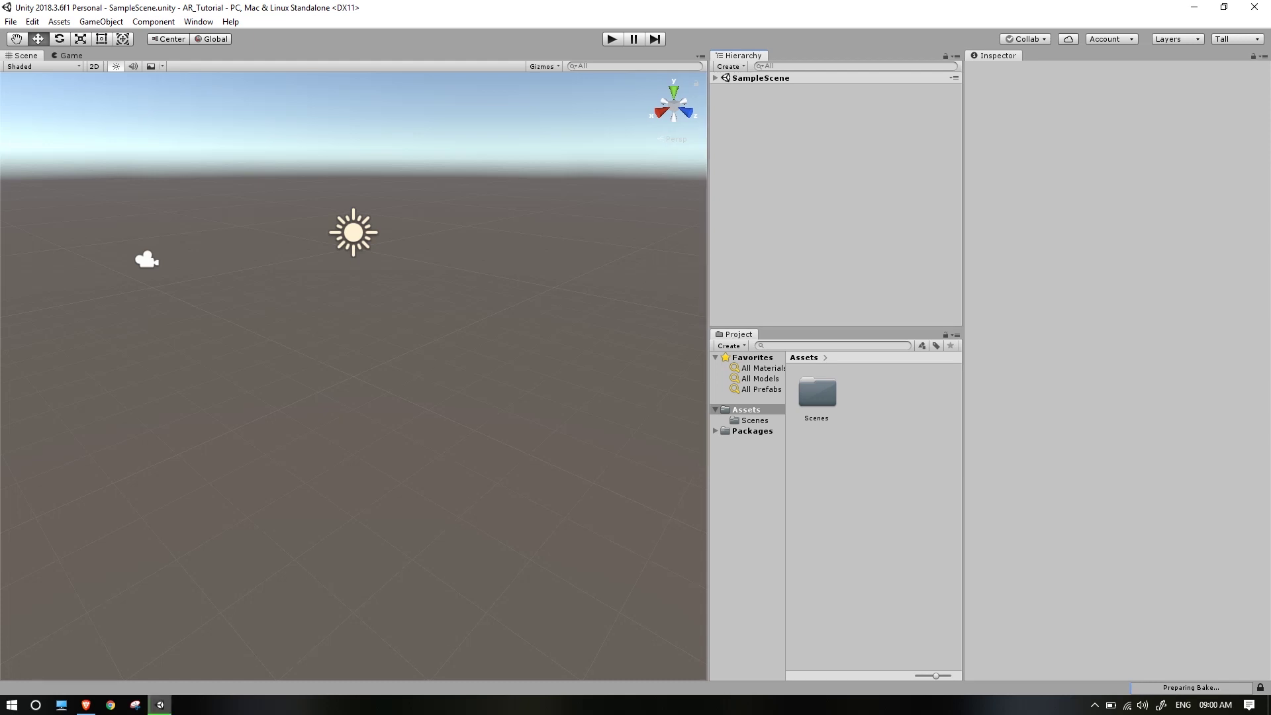
Save the untitled scene as AR in the project's Scenes folder.
right_click(353, 376)
right_click(354, 377)
alt+drag(354, 377, 313, 380)
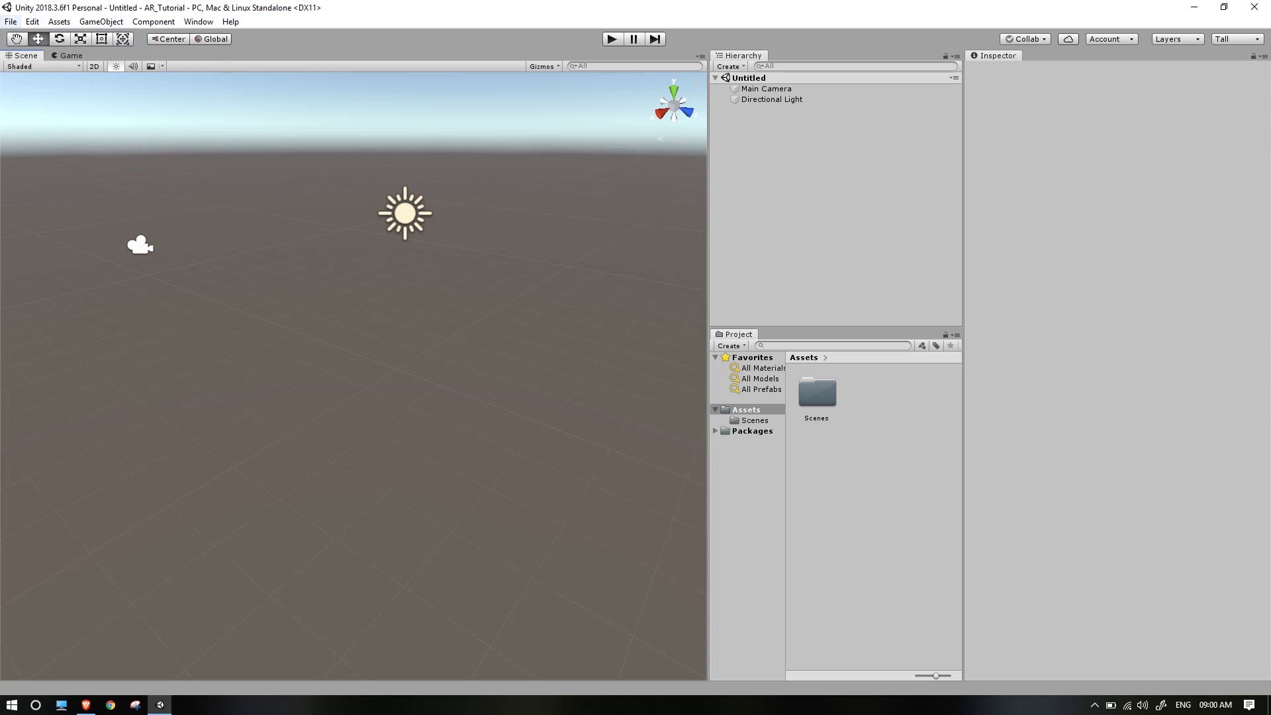
click(10, 21)
click(40, 84)
double_click(149, 121)
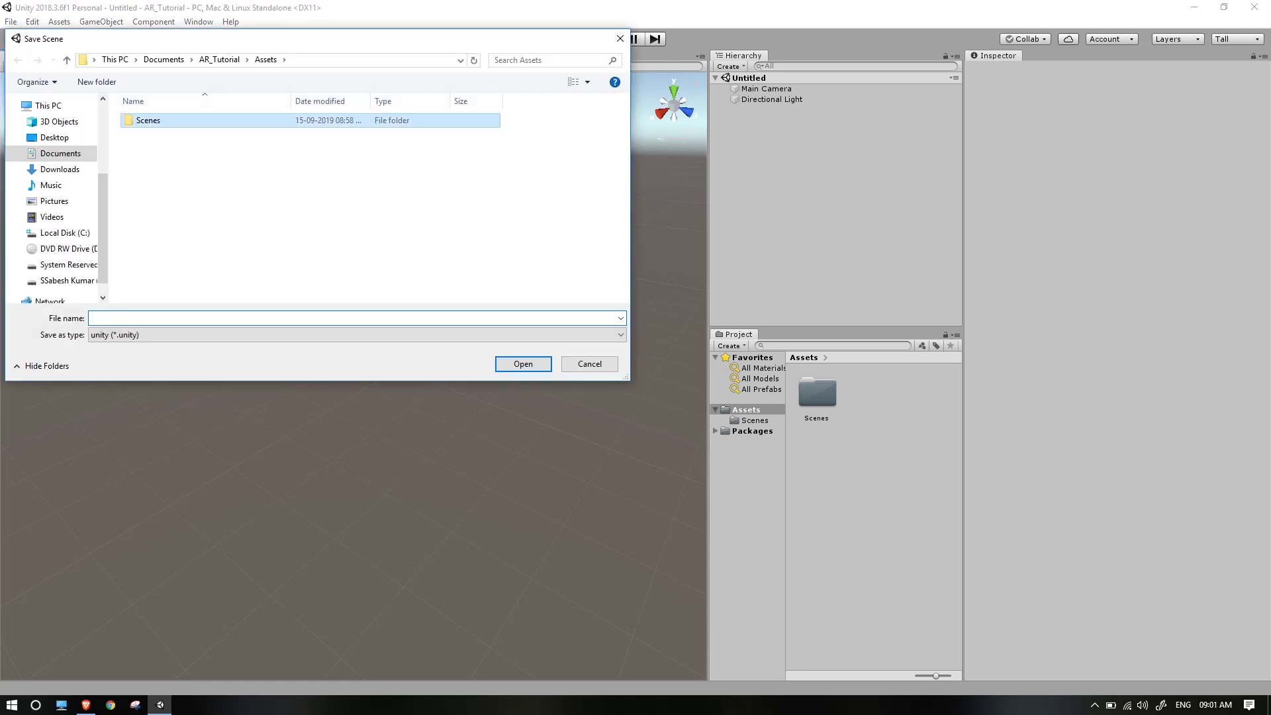
click(170, 121)
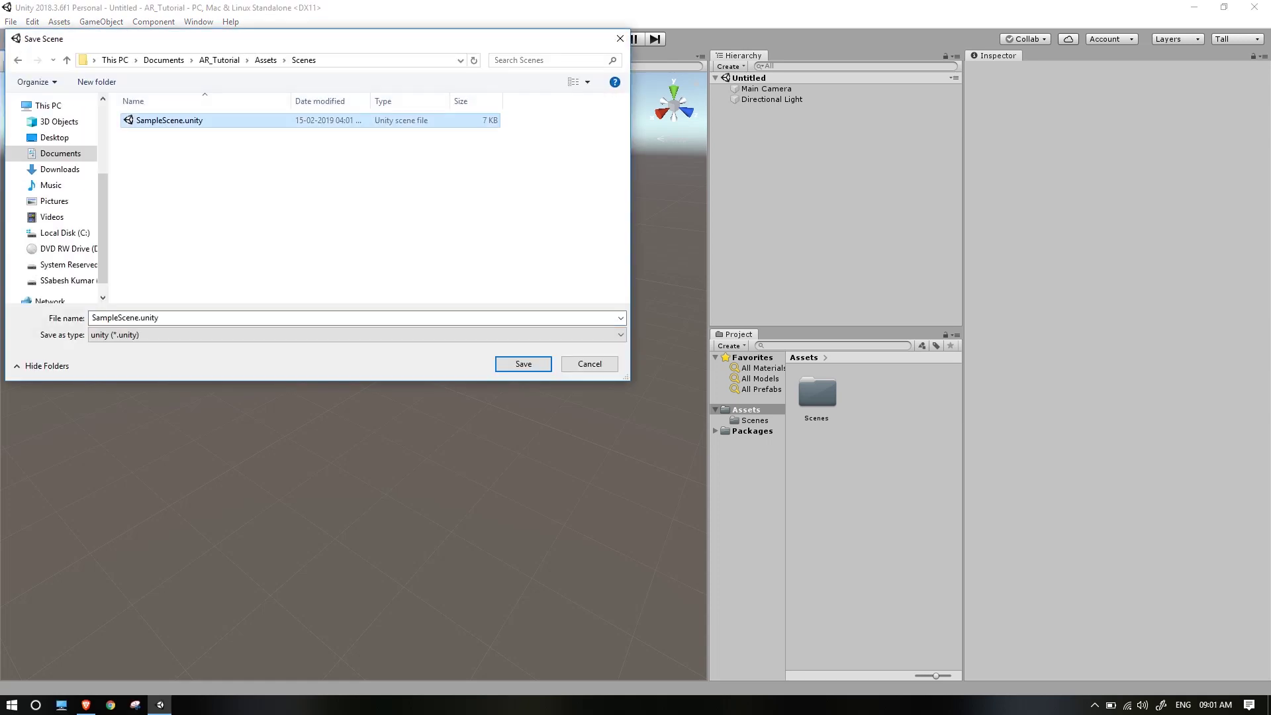
click(173, 318)
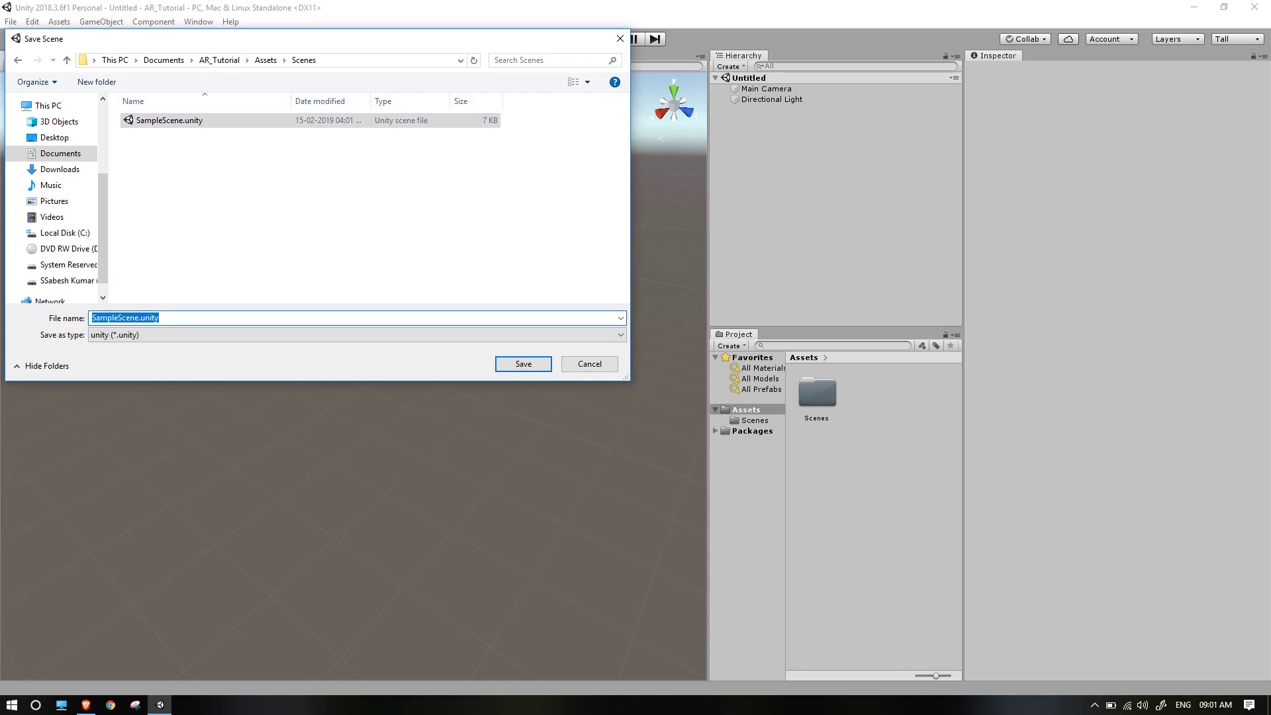
text(AR)
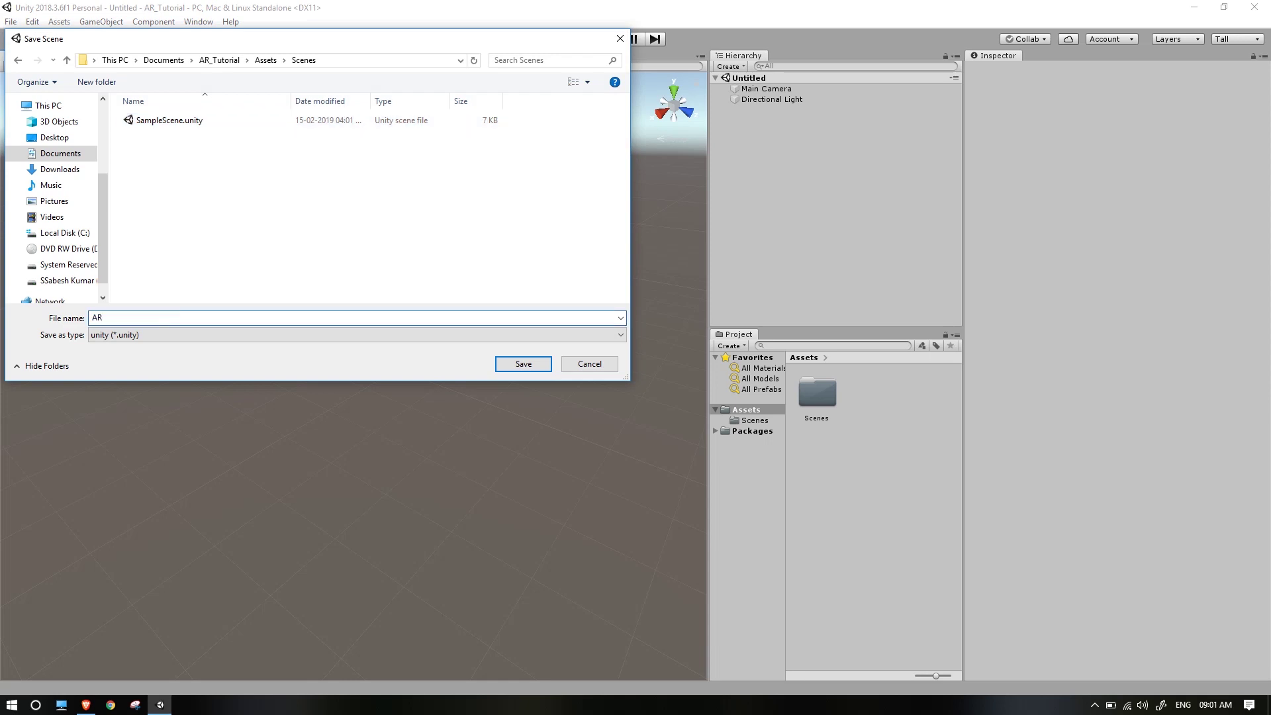
click(524, 363)
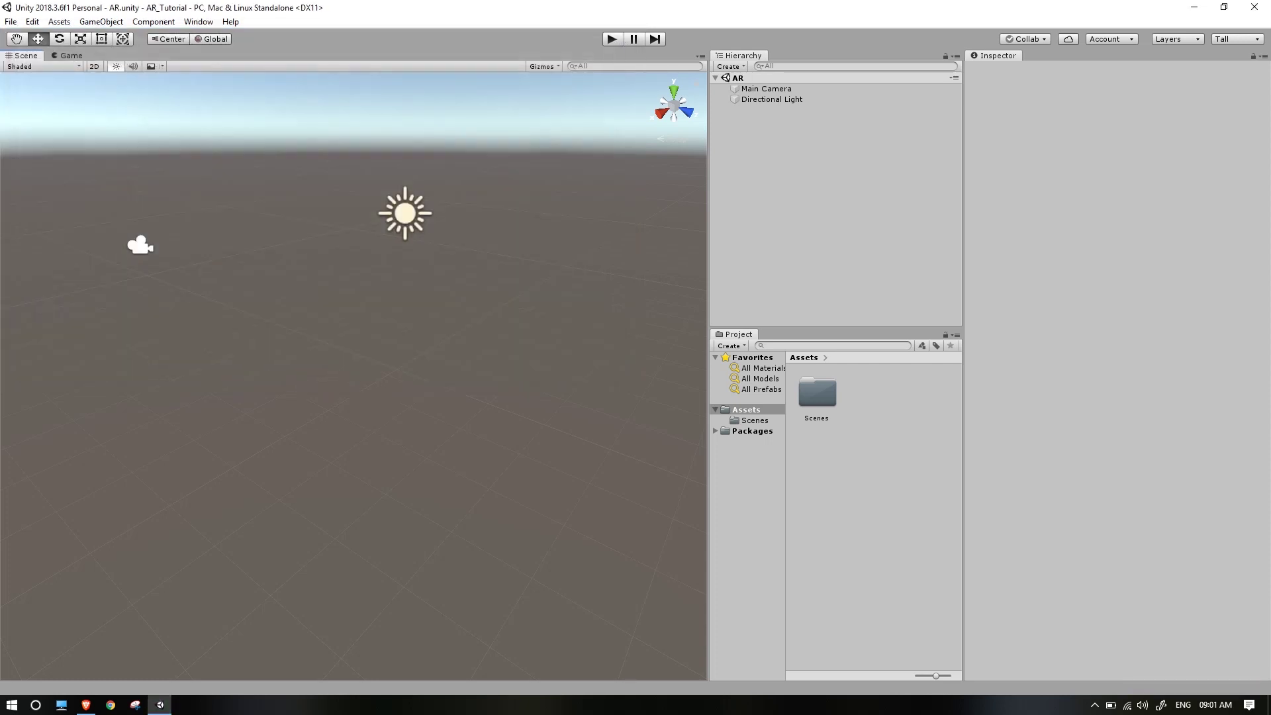
click(738, 78)
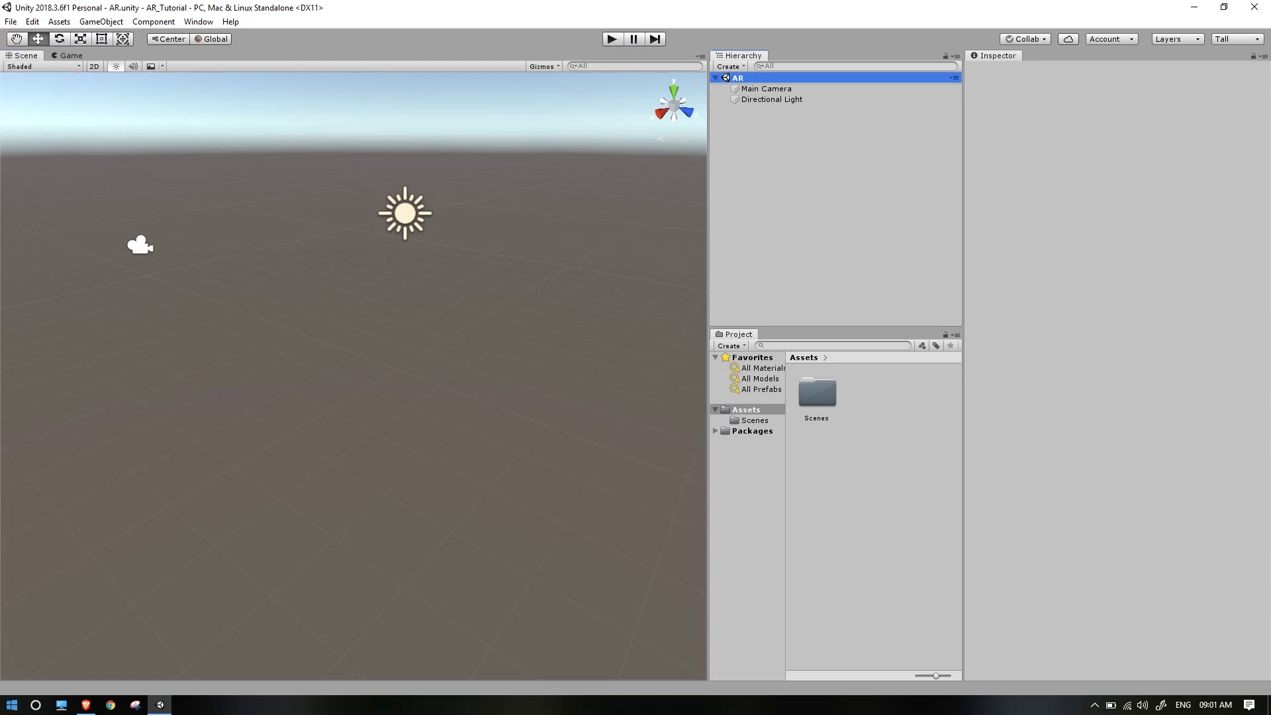
Switch to the Brave browser, search for vuforia, and open the developer portal's SDK downloads page.
click(85, 704)
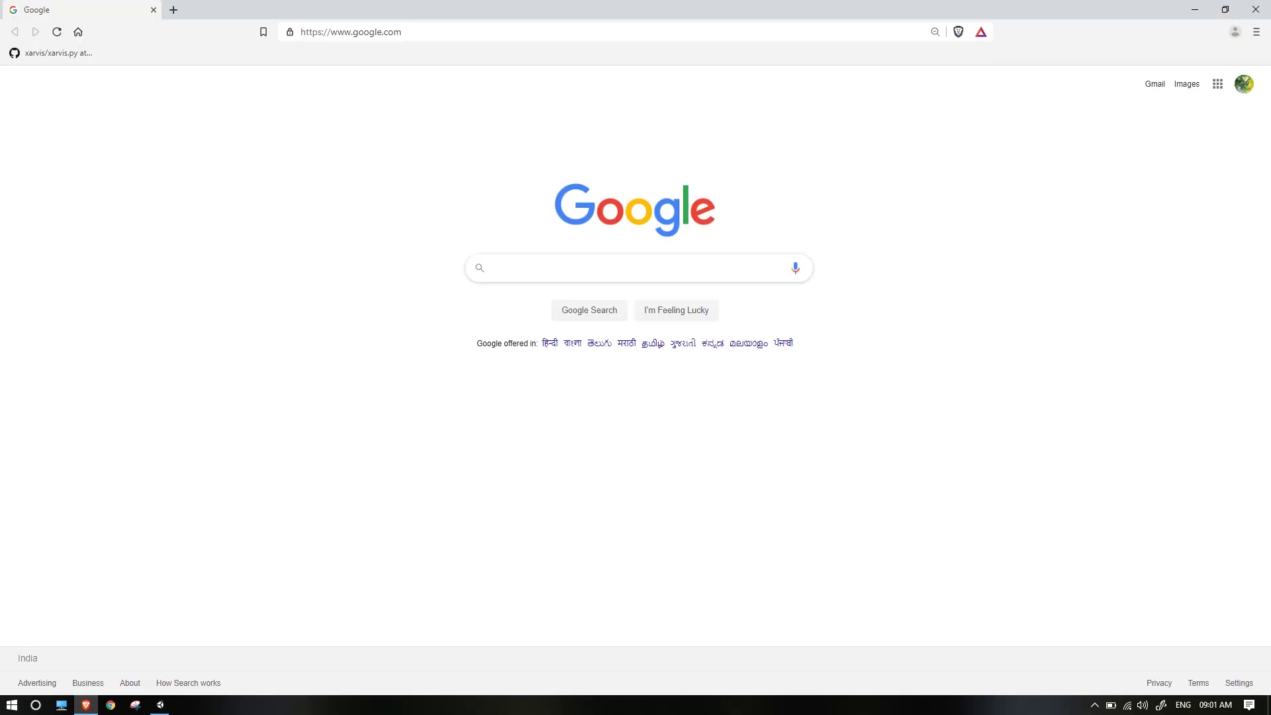
key(ctrl+l)
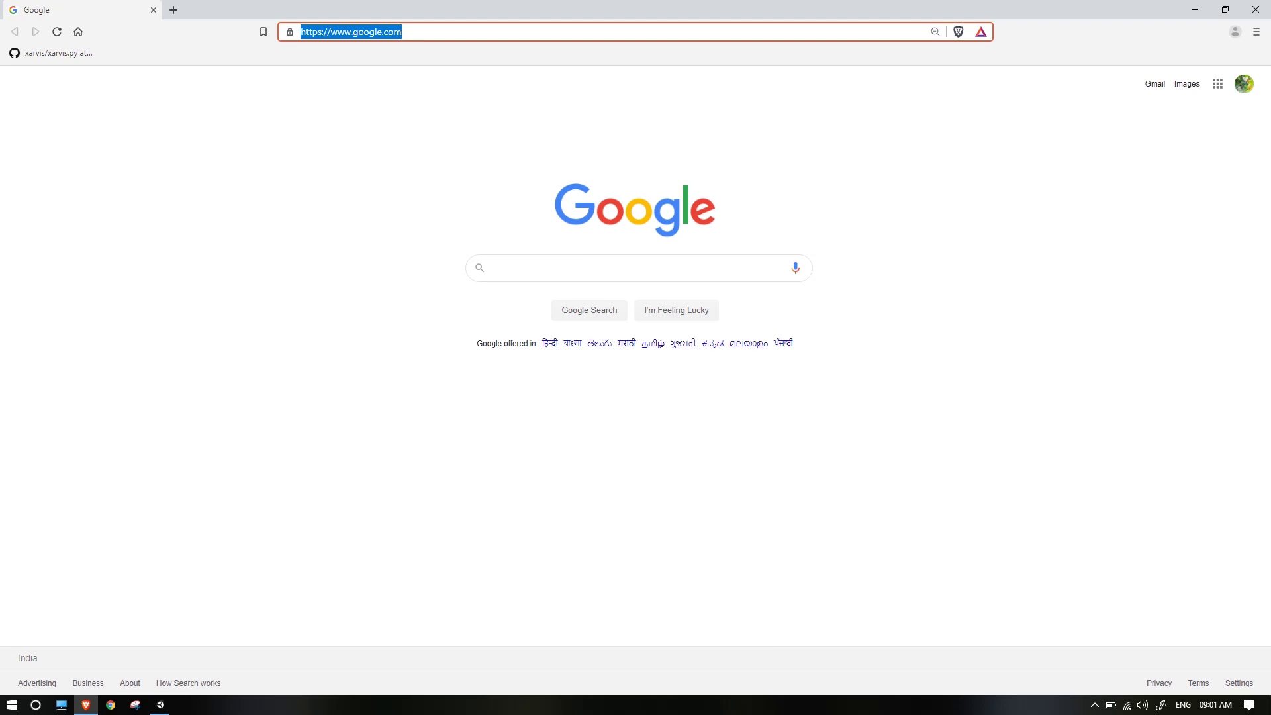
text(vuforia)
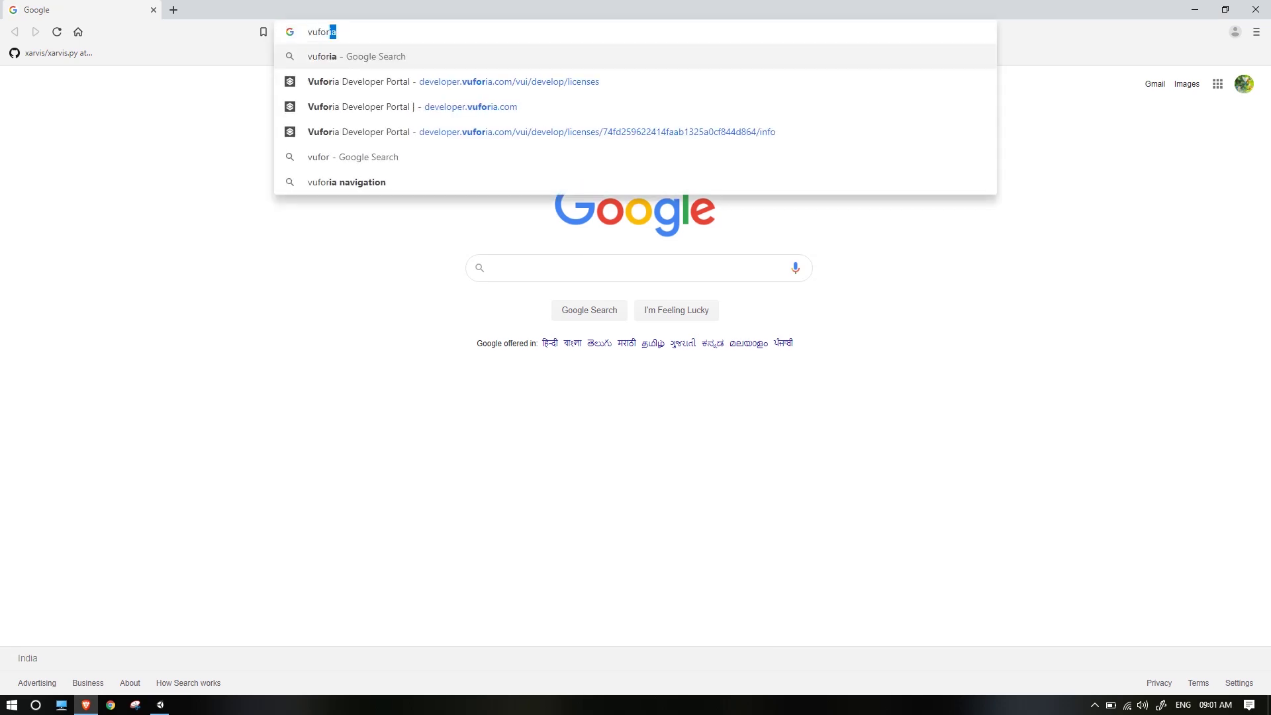
key(Return)
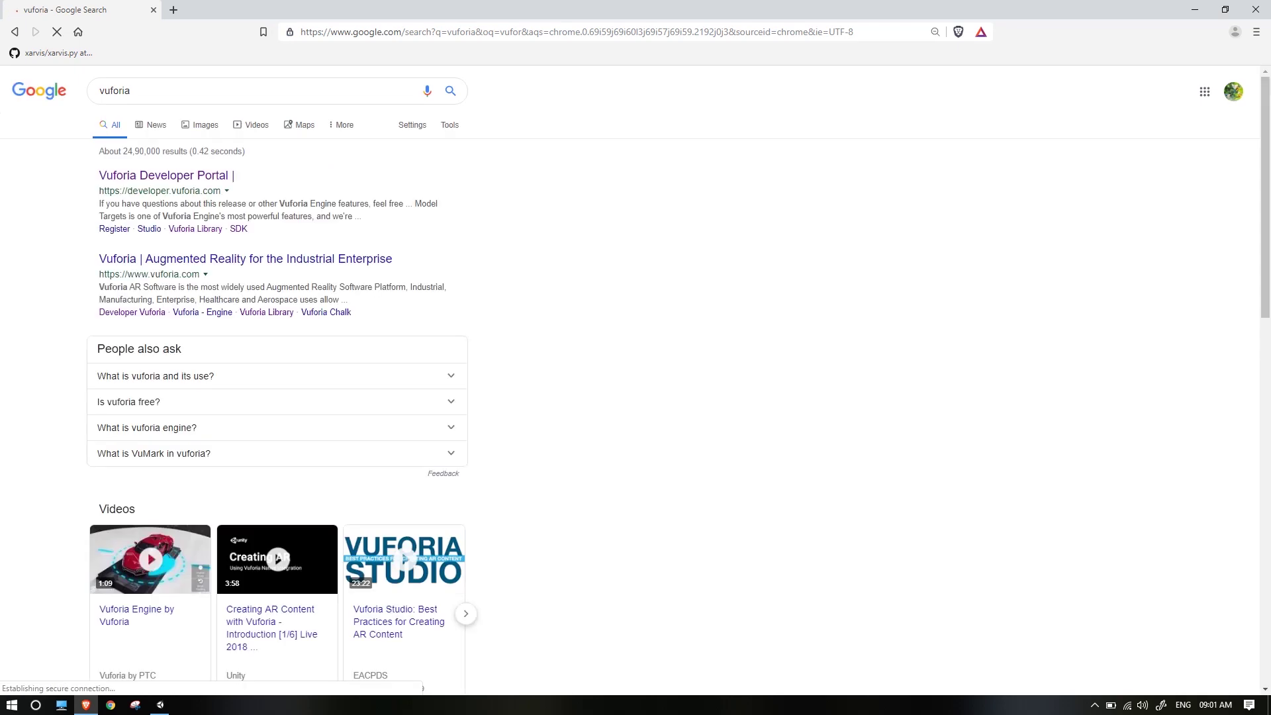
click(166, 176)
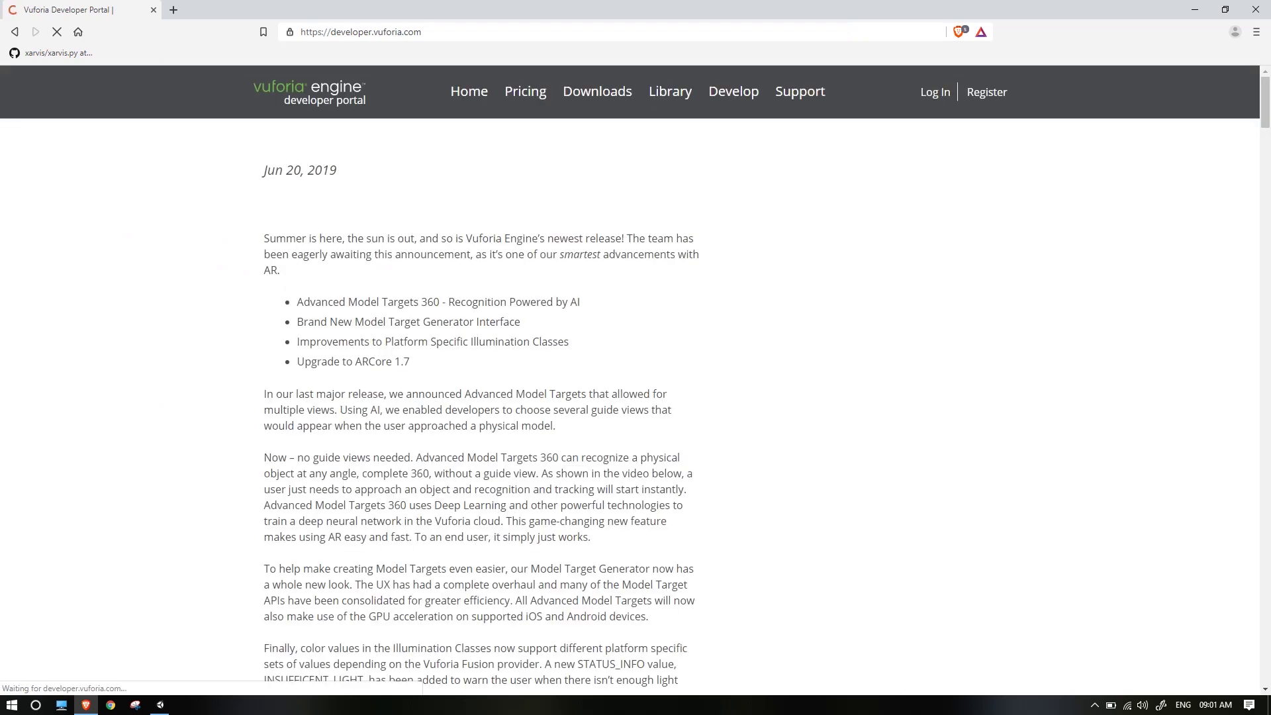
click(598, 92)
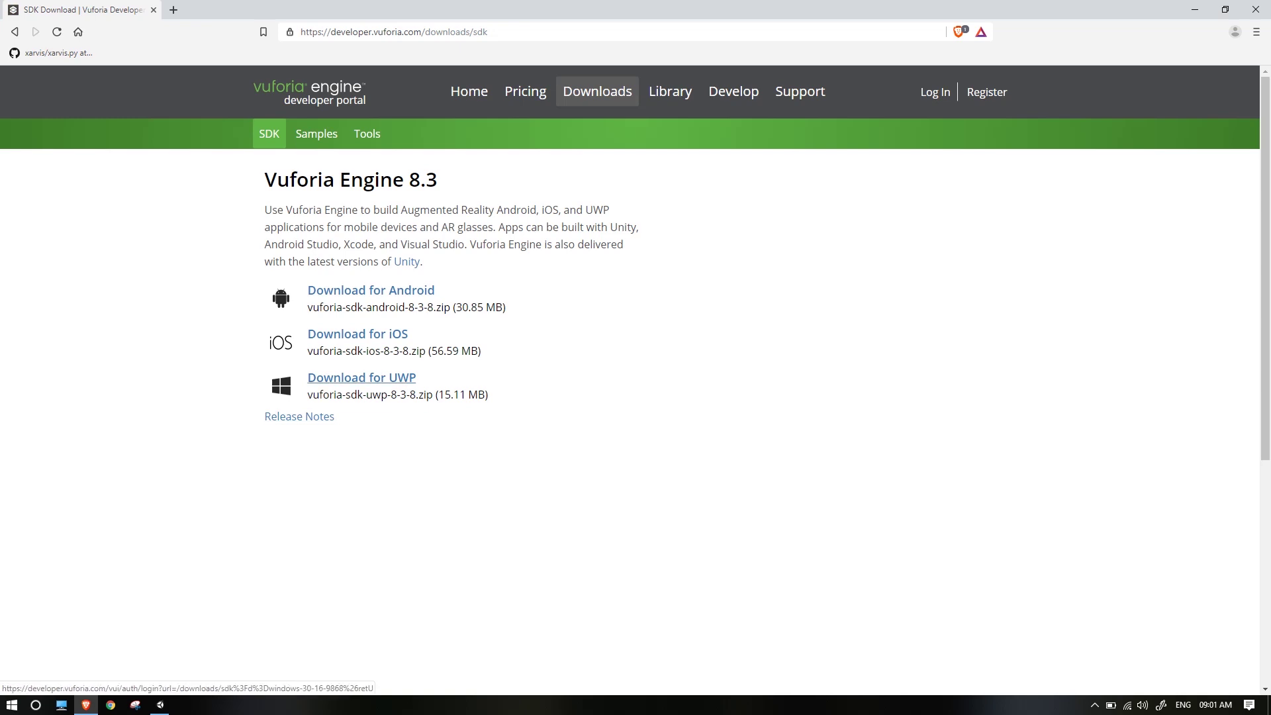
mouse_move(393, 377)
mouse_down()
mouse_move(485, 381)
mouse_move(410, 363)
mouse_move(385, 374)
mouse_up()
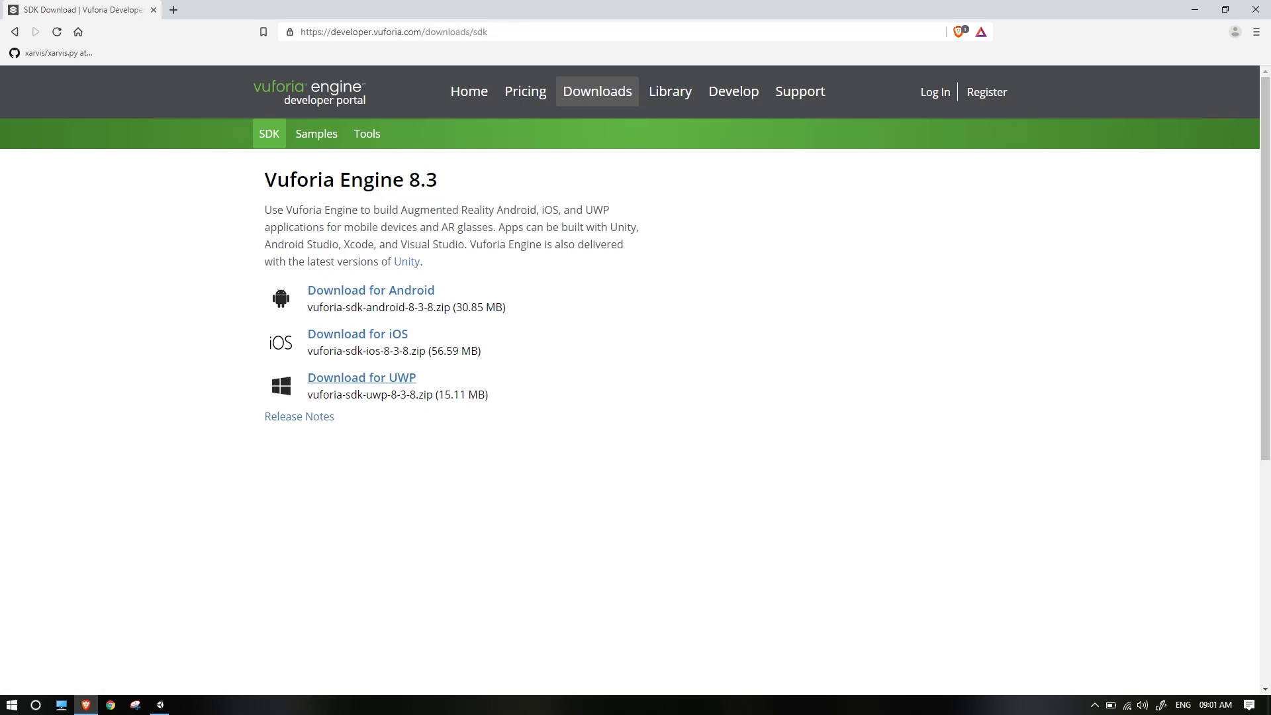
click(371, 379)
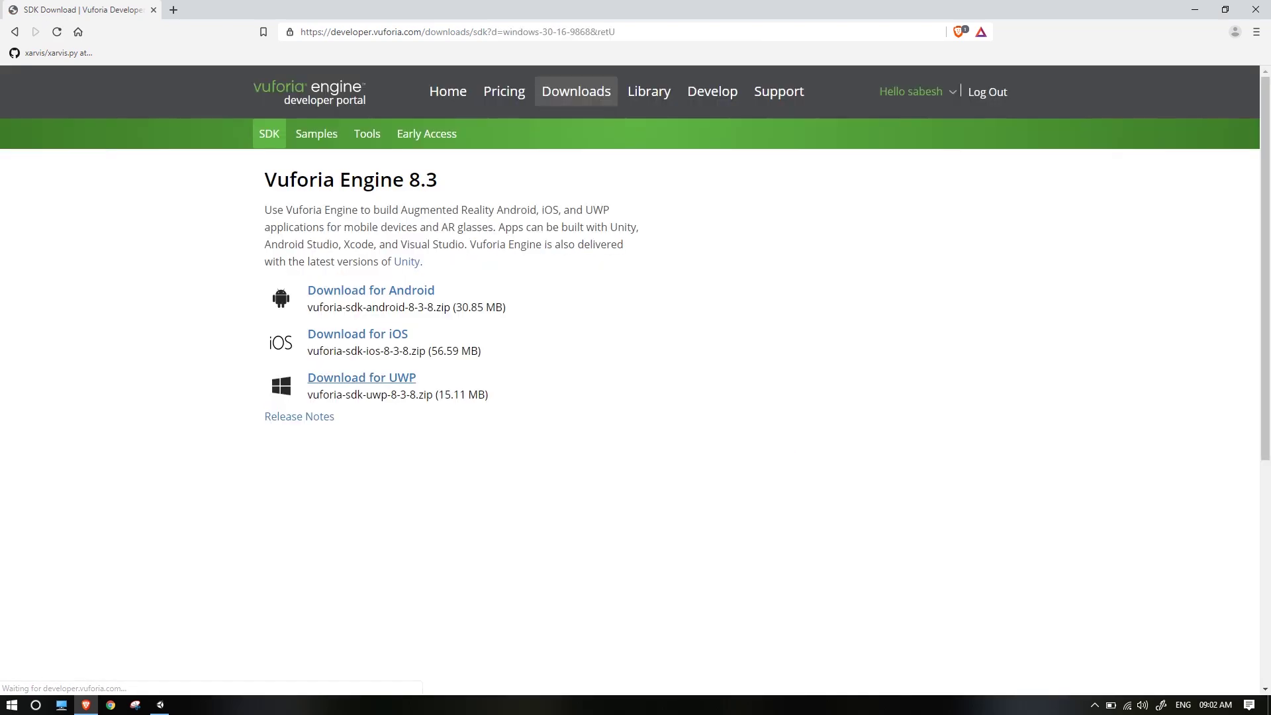
click(802, 550)
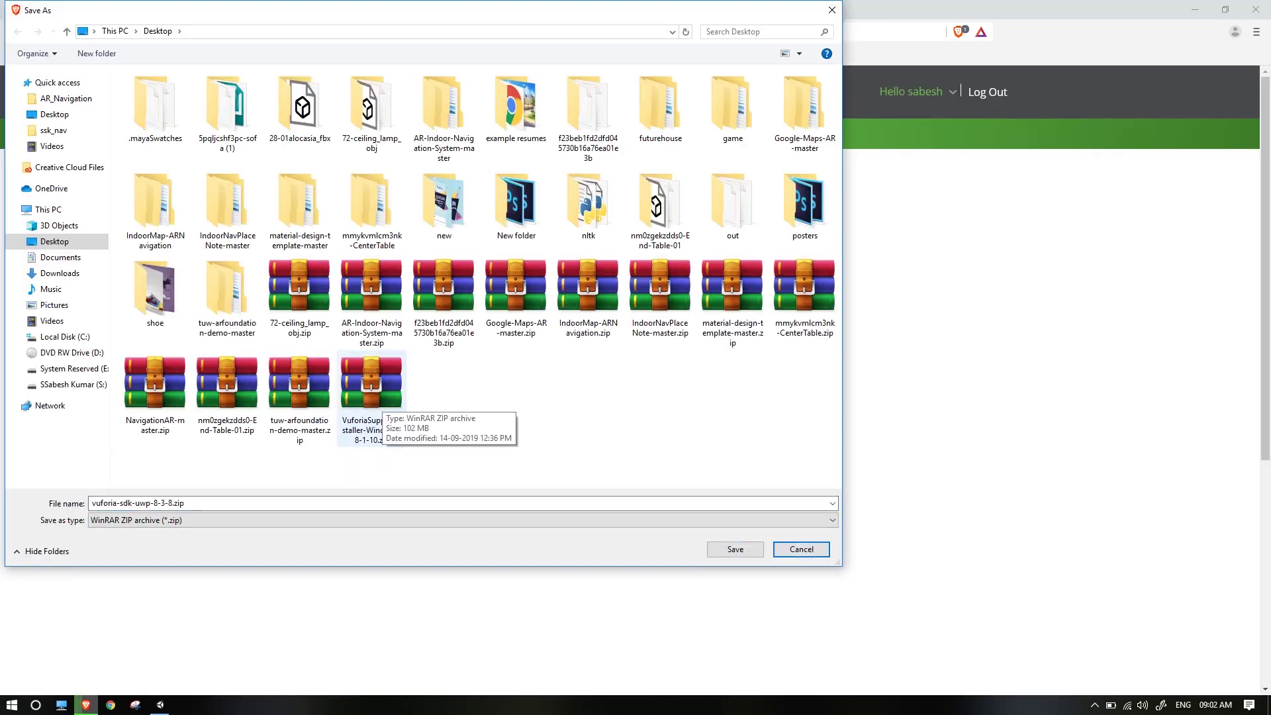
Switch to File Explorer, extract VuforiaSupportInstaller-Windows-8-1-10.zip on the Desktop, and launch the extracted Vuforia AR Support setup.
click(61, 705)
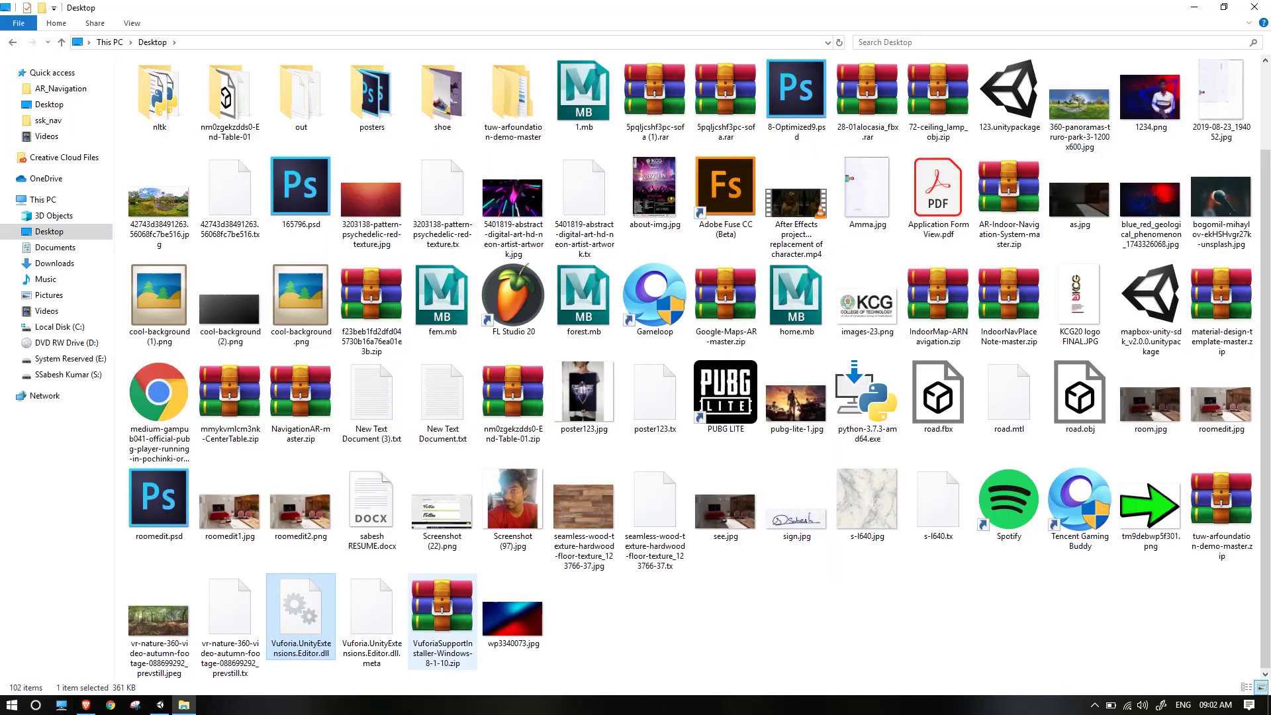
click(442, 621)
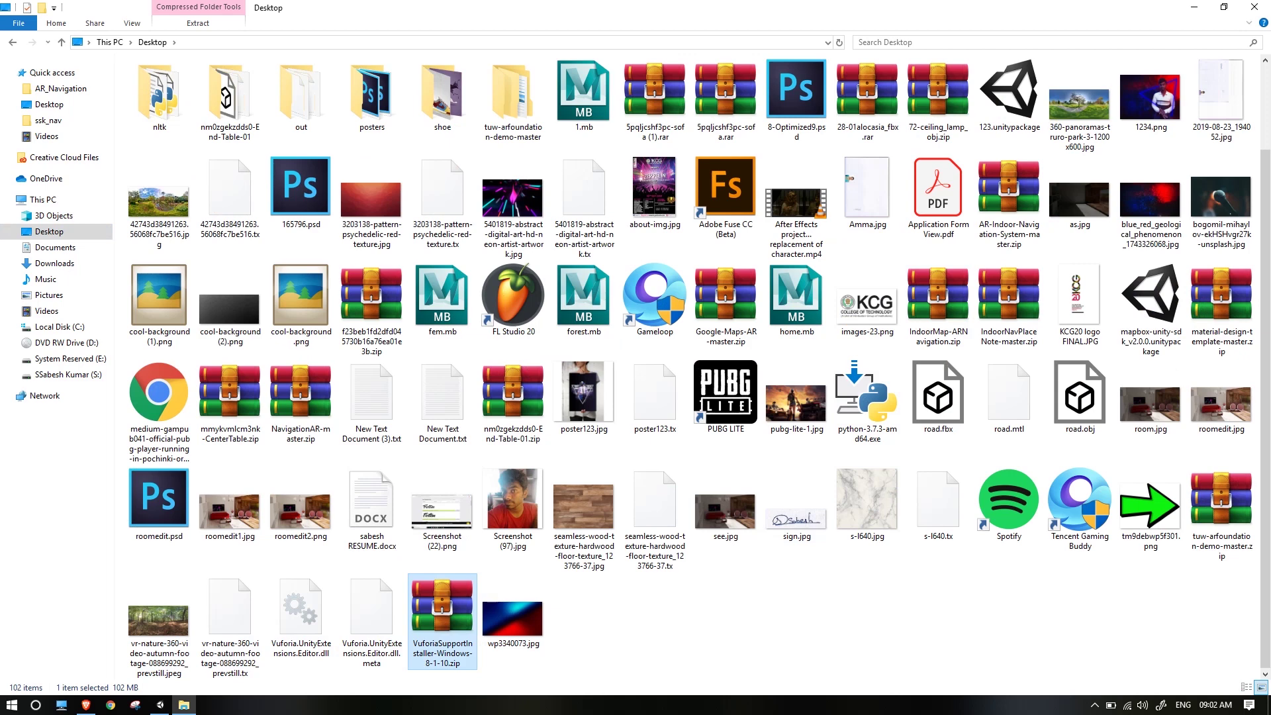
right_click(448, 624)
click(523, 338)
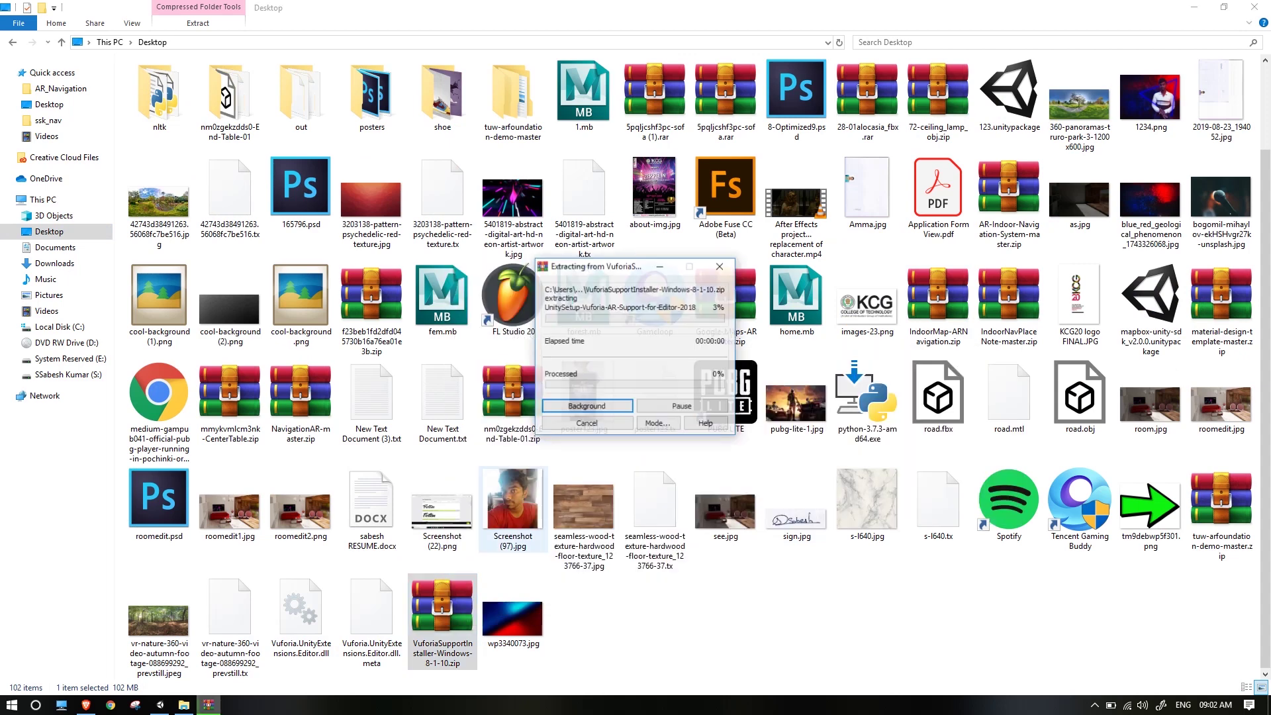
double_click(584, 616)
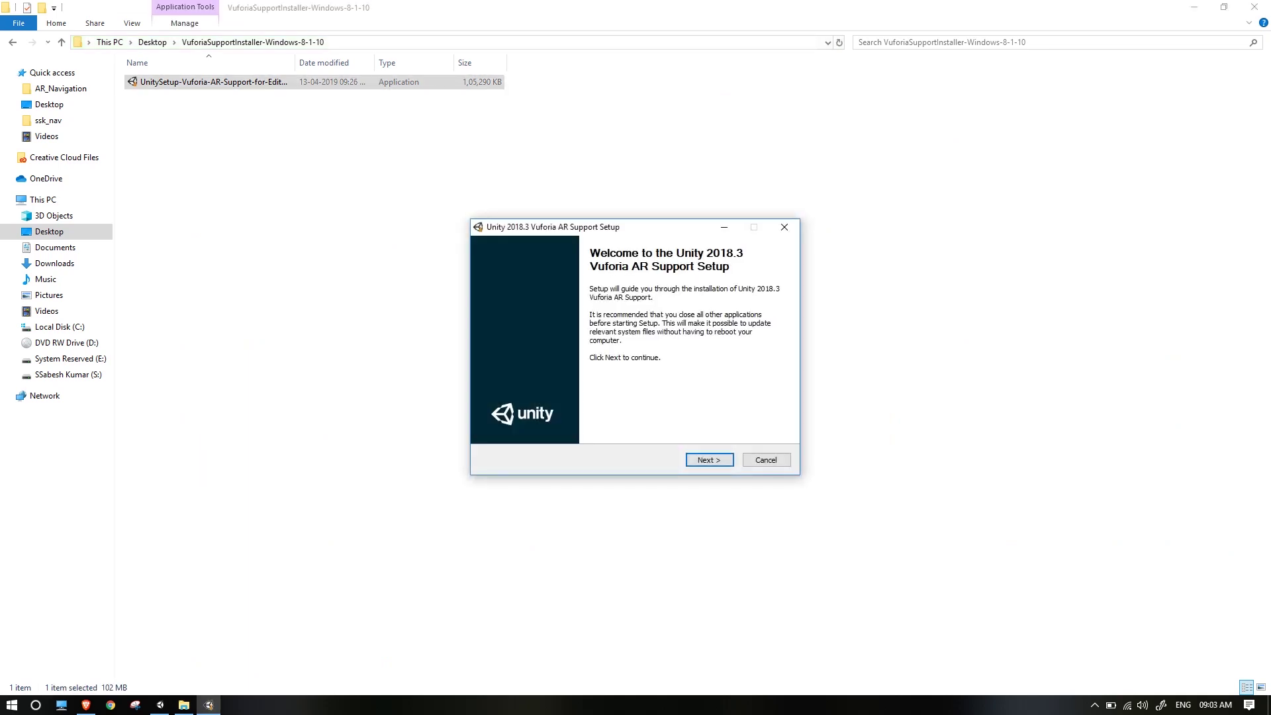
Accept the licence terms in the Vuforia AR Support setup and continue to the install location choice.
click(710, 460)
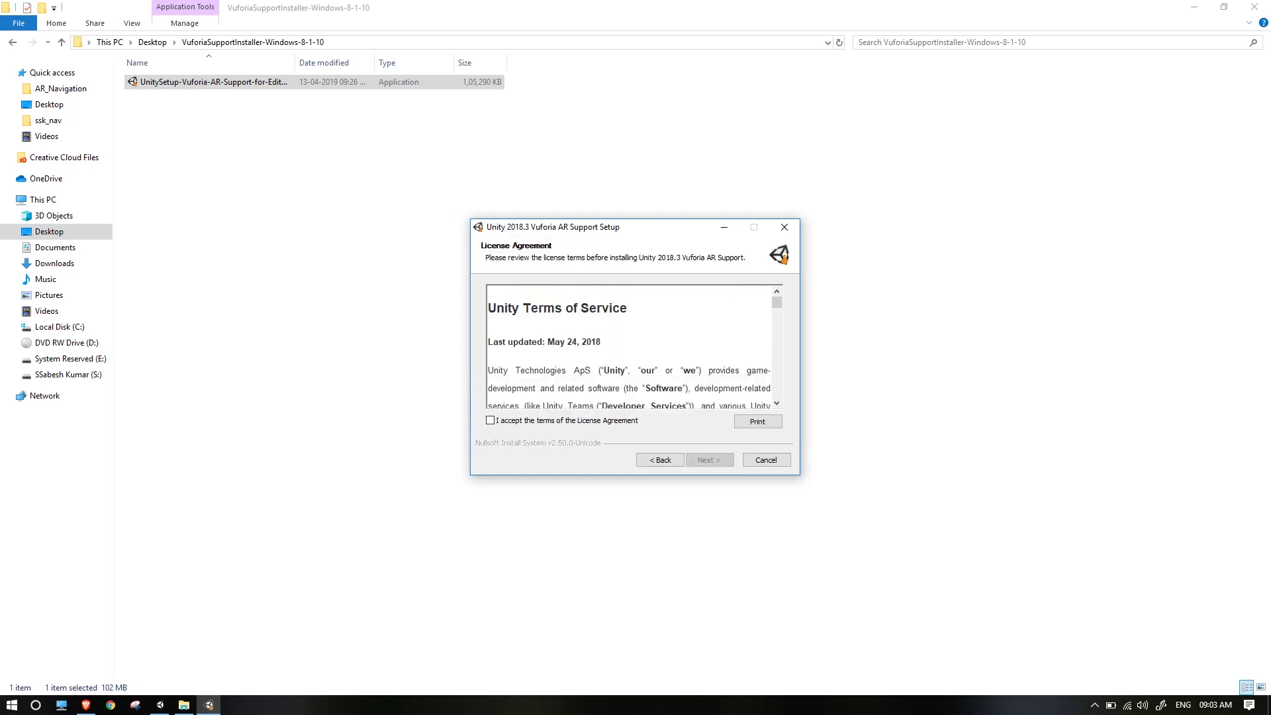
click(490, 420)
key(Return)
key(Return)
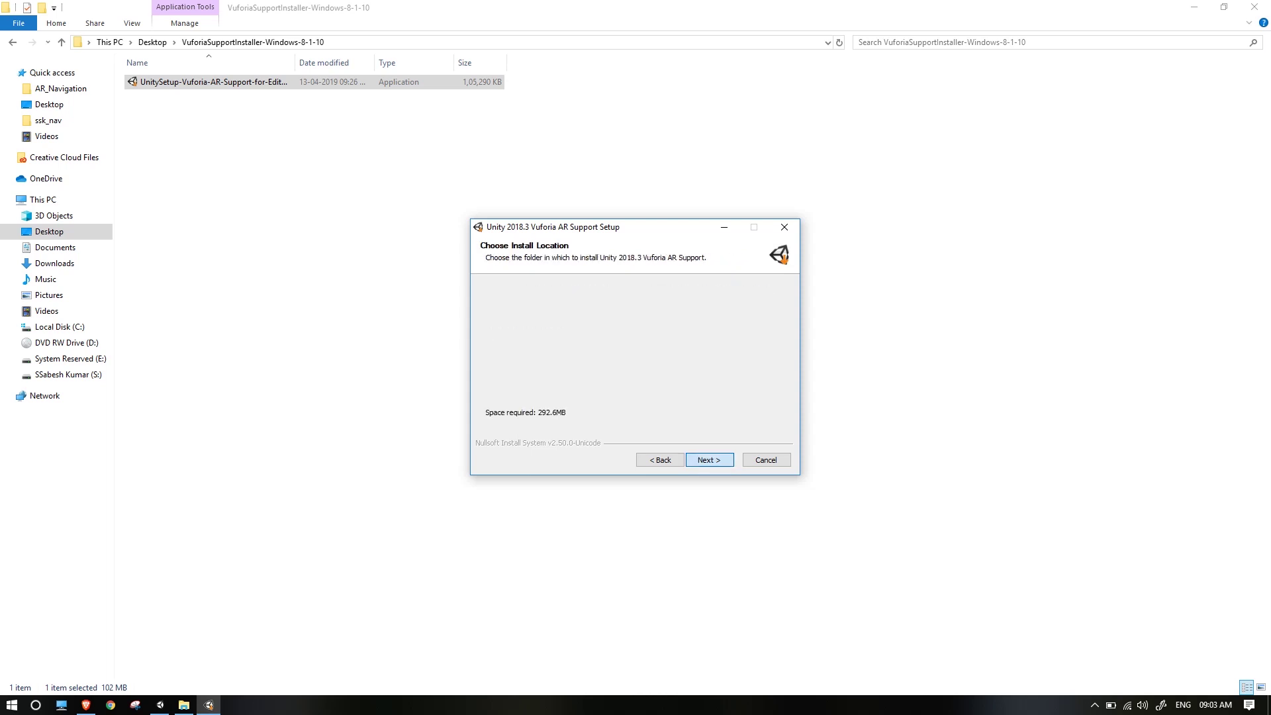
Set the installation destination to the Unity folder under Program Files on Local Disk (C:).
click(742, 381)
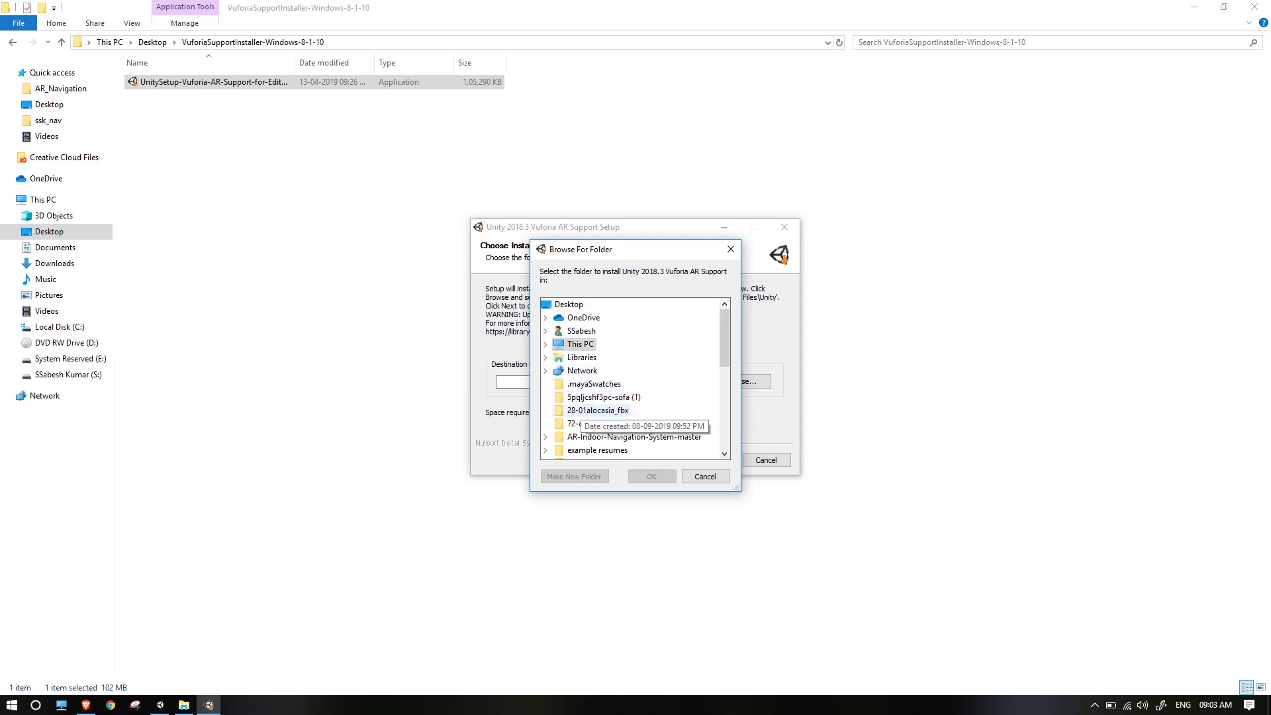
click(576, 347)
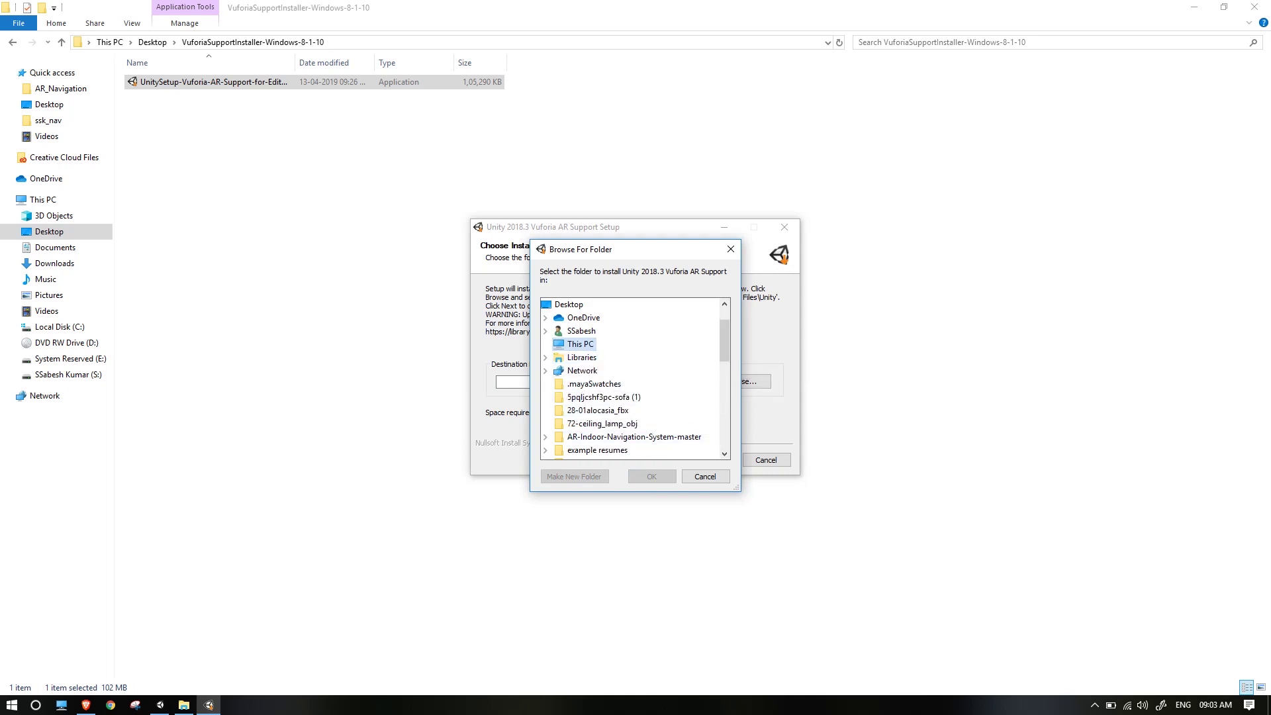
double_click(581, 344)
click(604, 410)
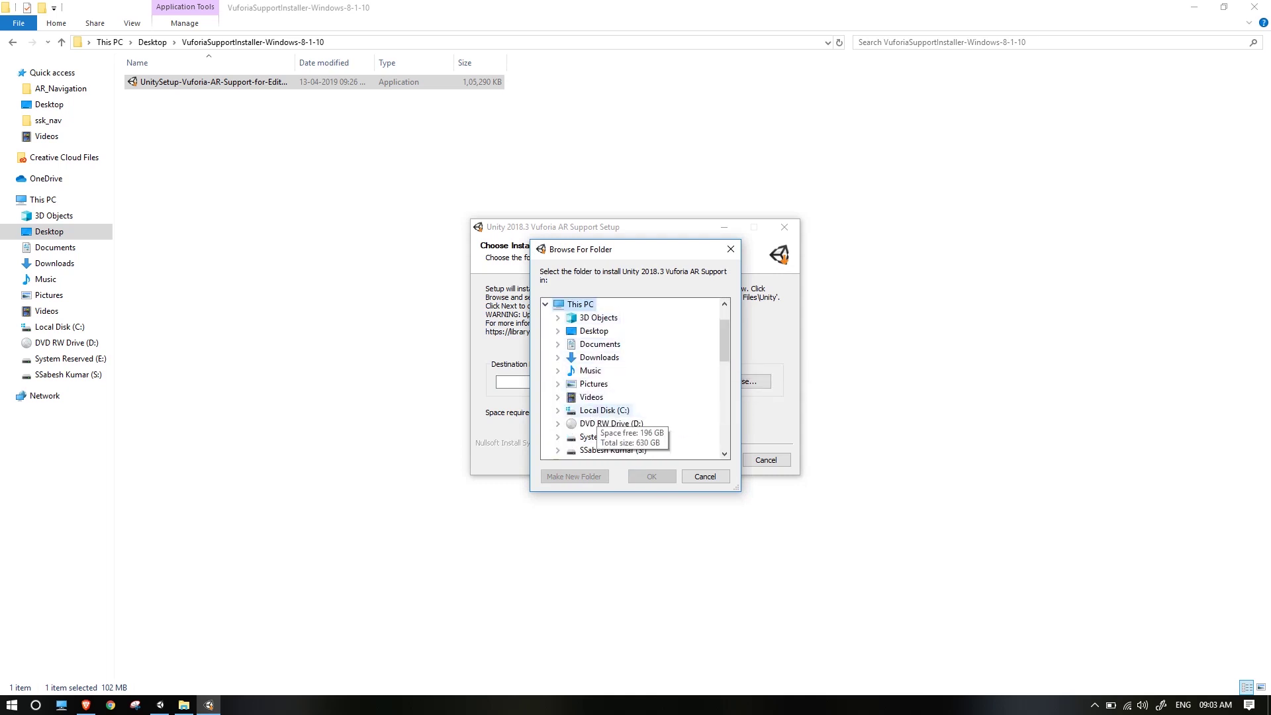
double_click(604, 409)
scroll(600, 410, down, 2)
scroll(606, 397, down, 1)
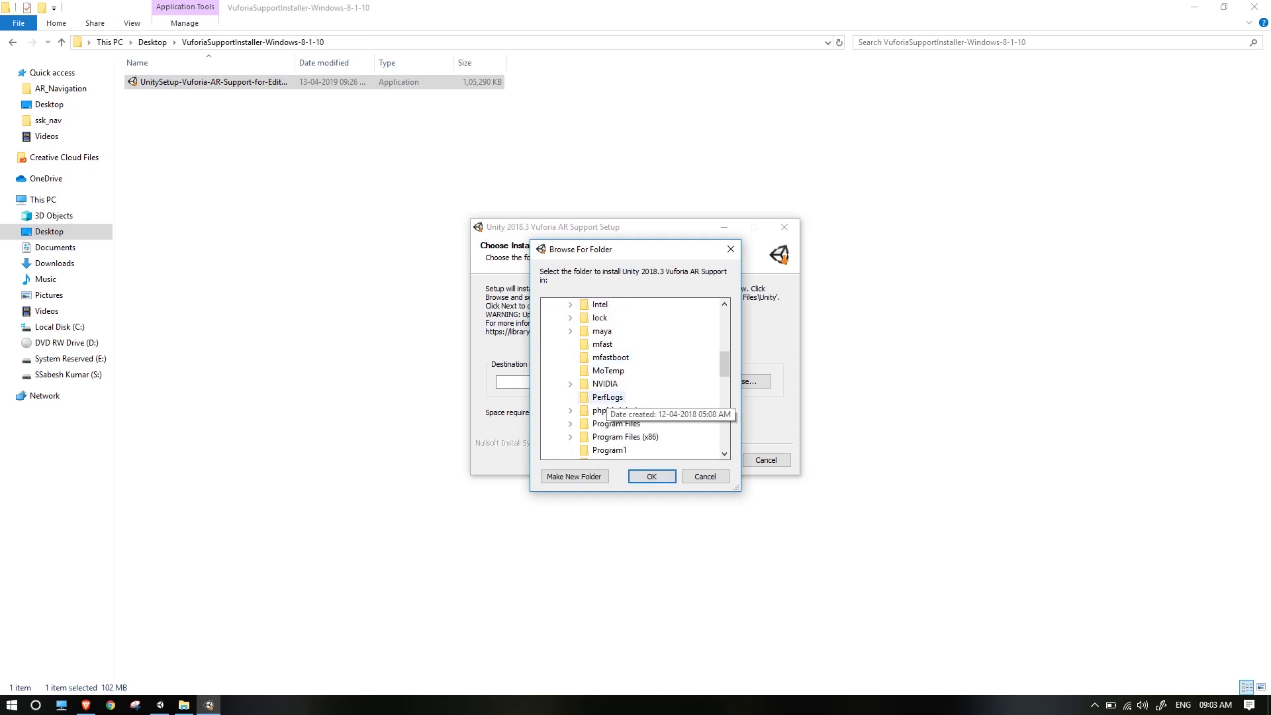
double_click(616, 424)
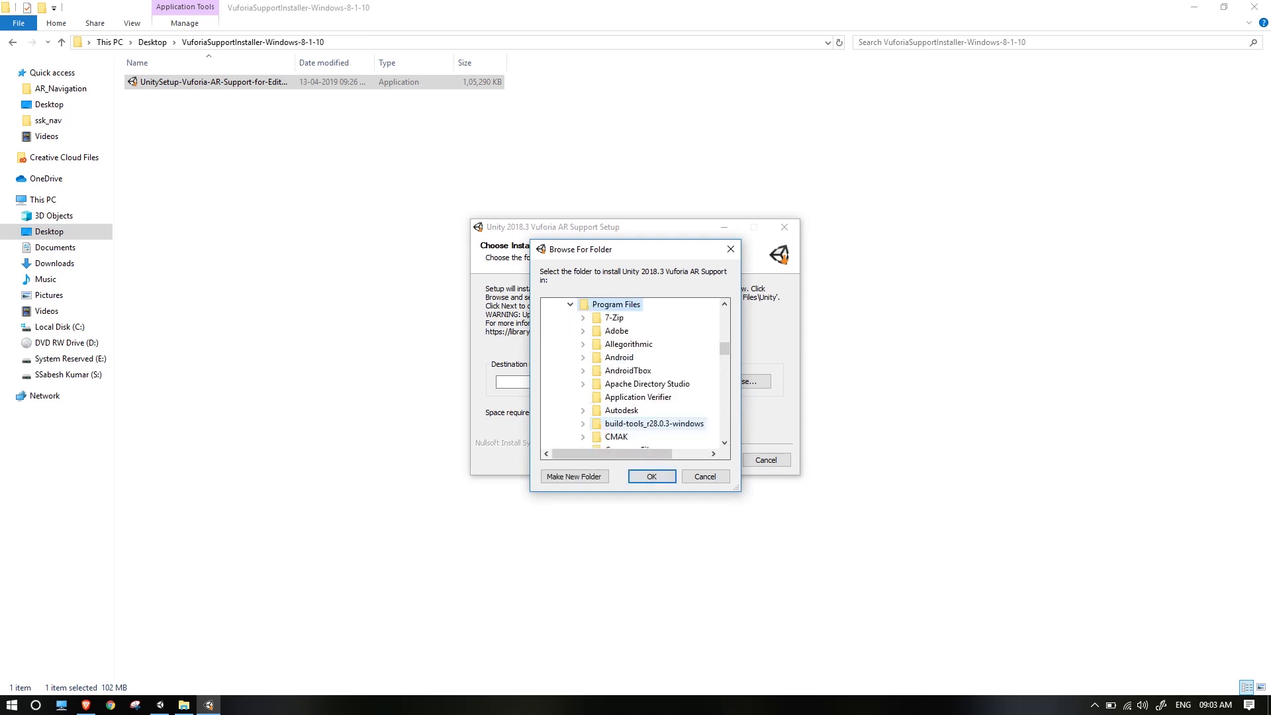
double_click(621, 410)
click(584, 411)
scroll(603, 417, down, 5)
click(614, 437)
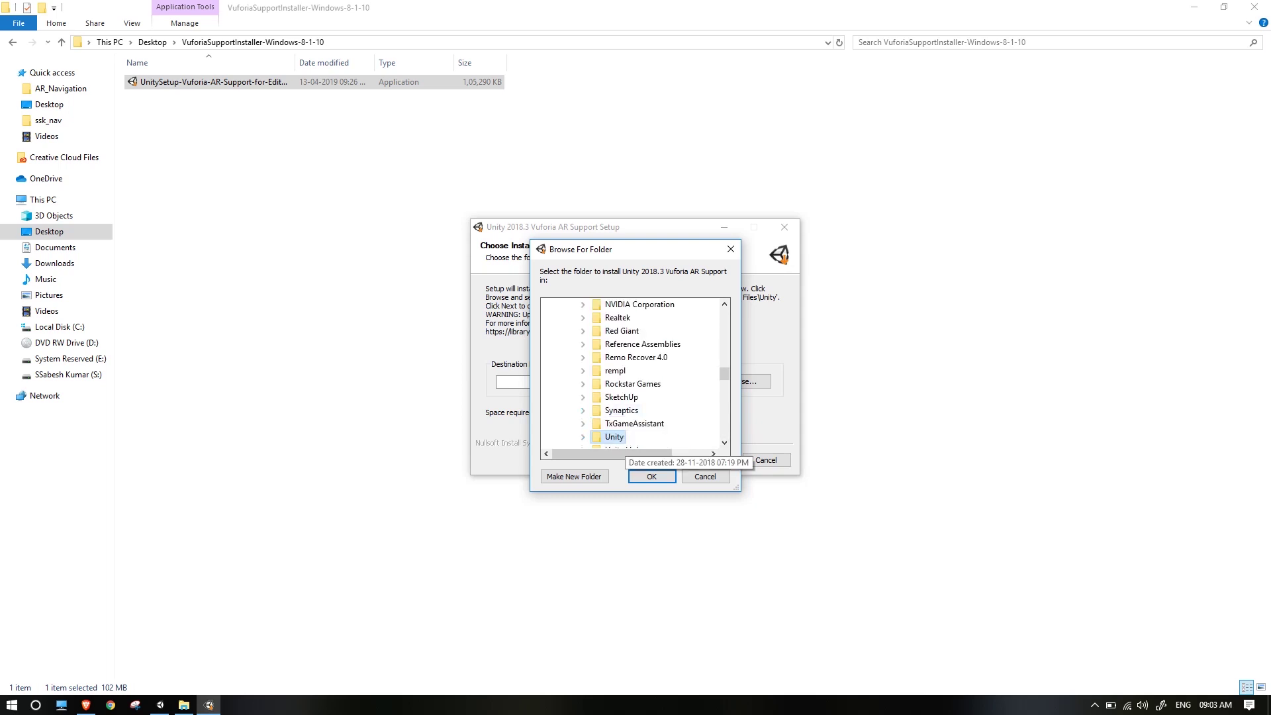
click(652, 477)
Close the Unity editor blocking the installer and complete the Vuforia AR Support installation.
click(709, 459)
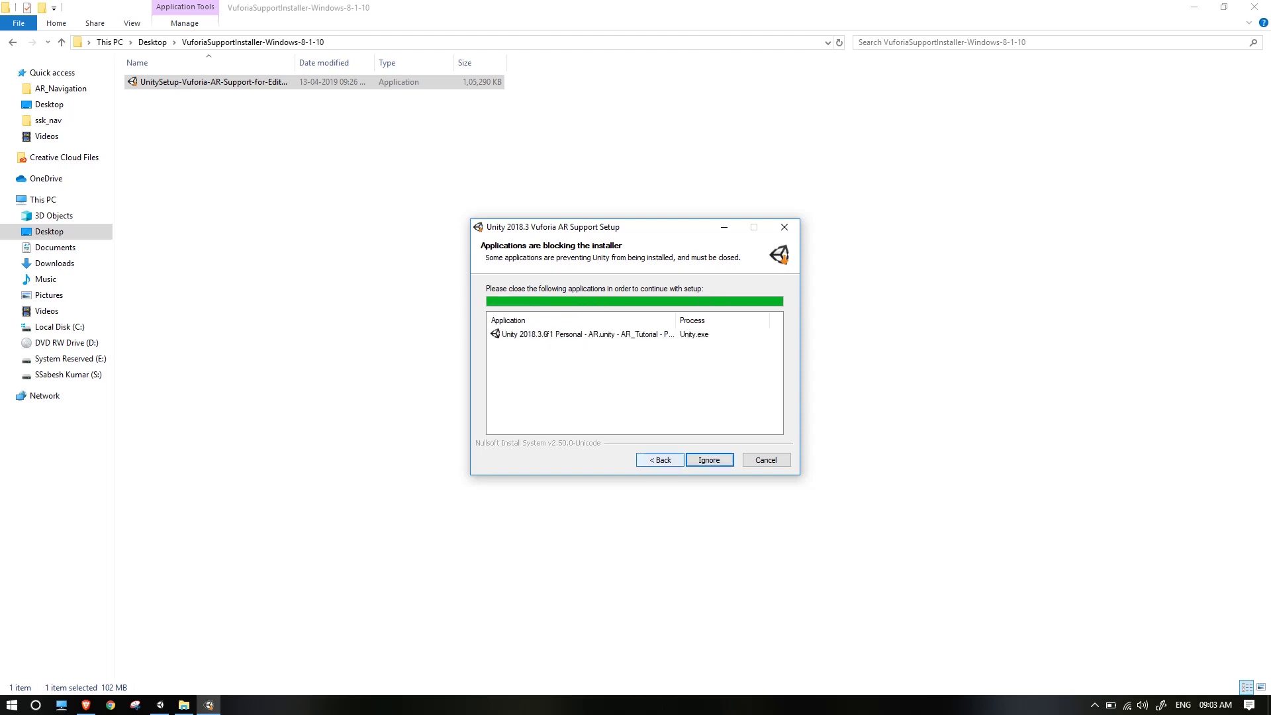
click(160, 704)
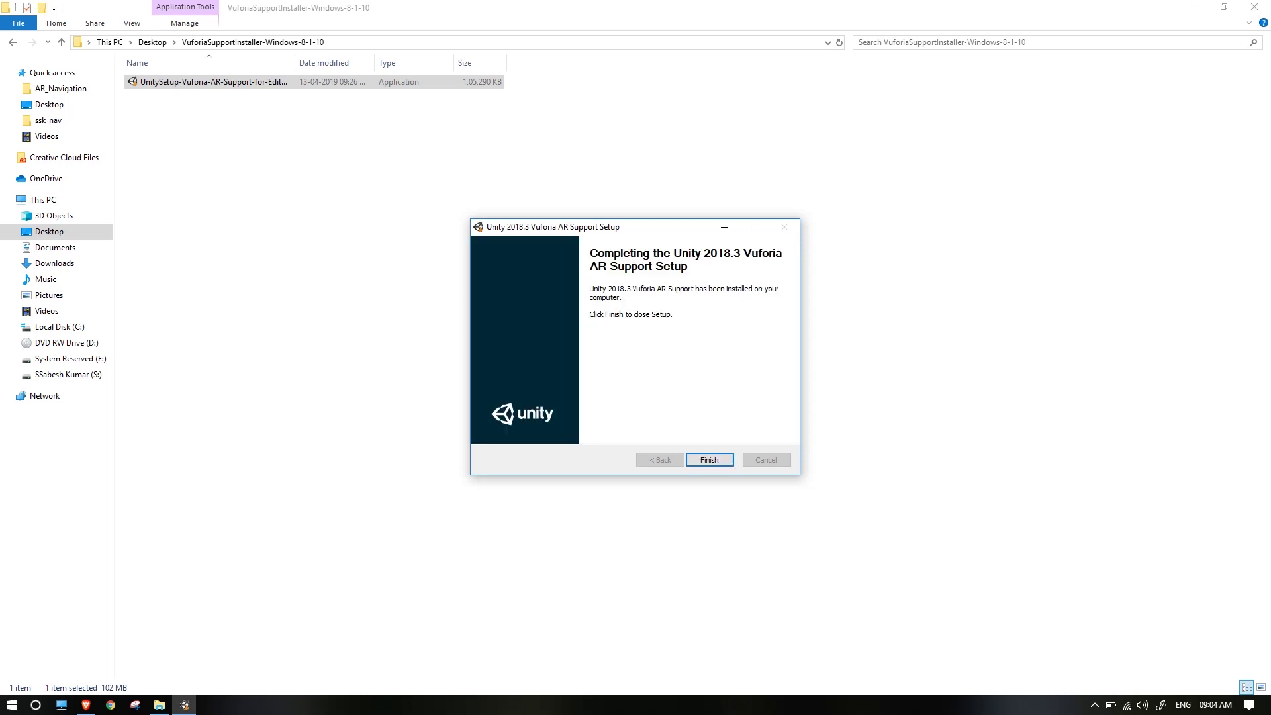
key(Return)
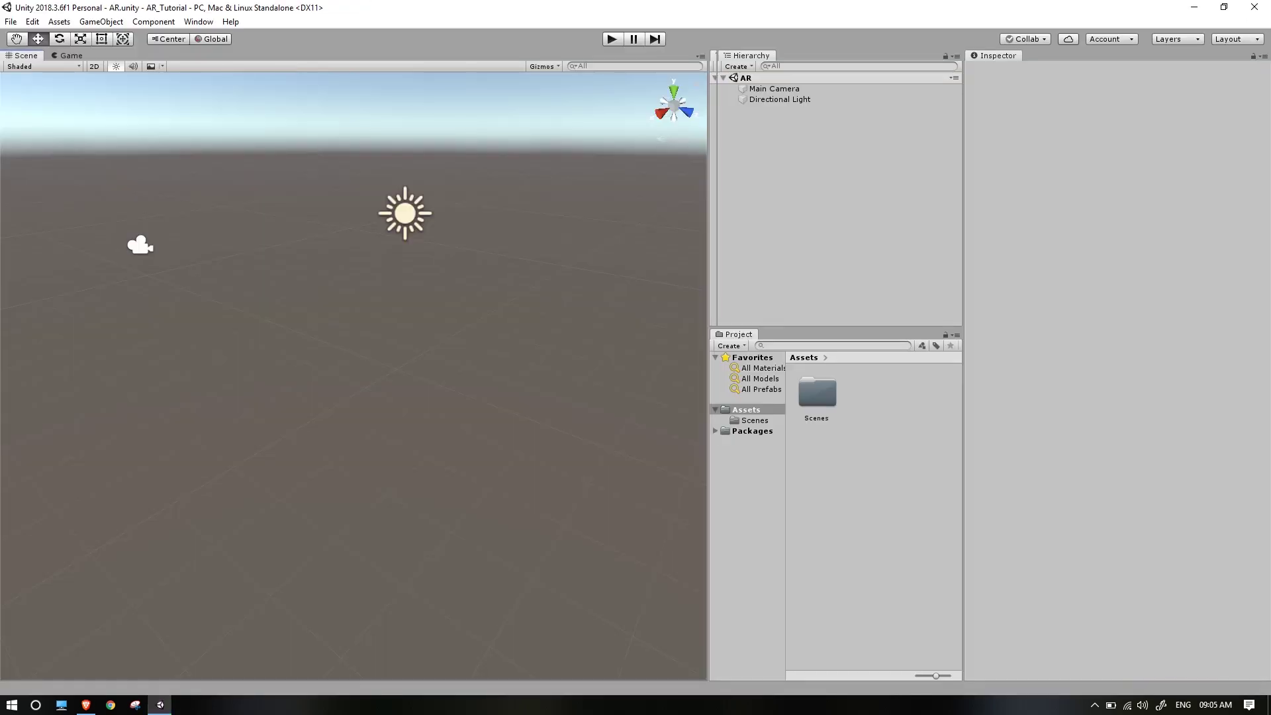
Add a Vuforia Engine AR Camera to the AR scene and import the required Vuforia Engine assets.
mouse_move(378, 370)
alt+mouse_down()
mouse_move(490, 367)
mouse_move(367, 351)
alt+mouse_up()
mouse_move(368, 351)
alt+right_down()
mouse_move(331, 365)
mouse_move(371, 351)
alt+right_up()
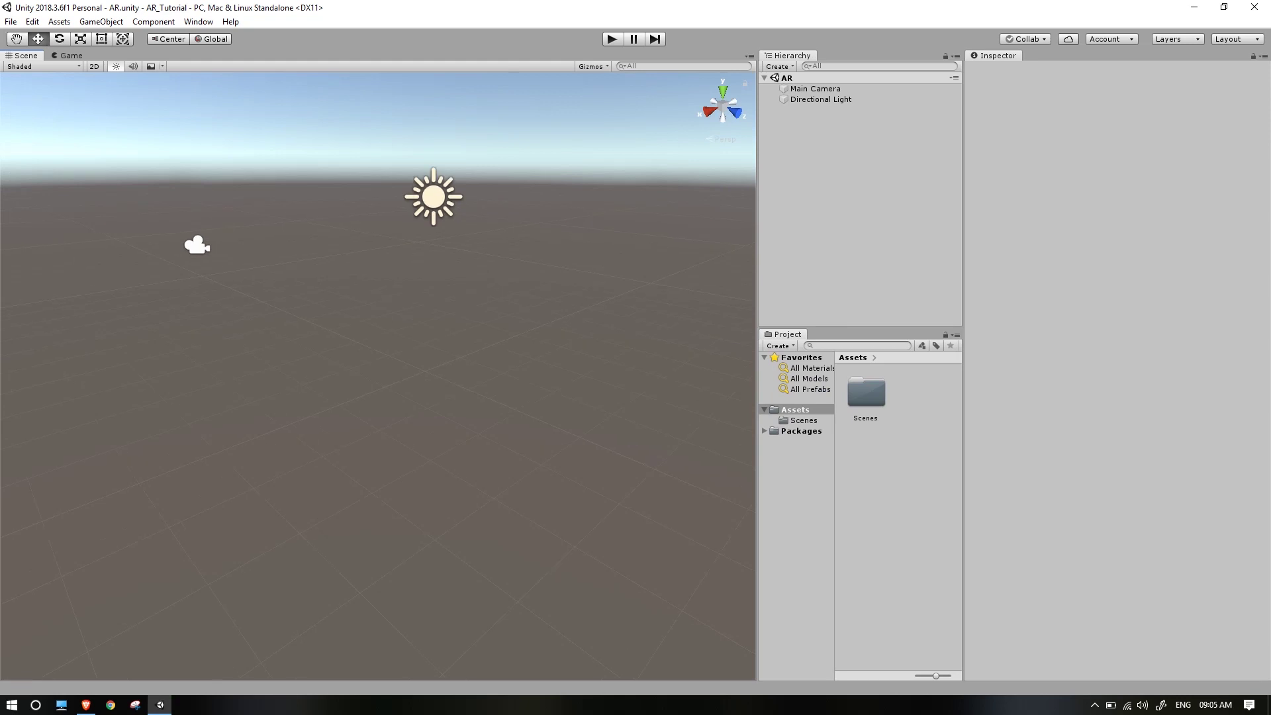
click(100, 22)
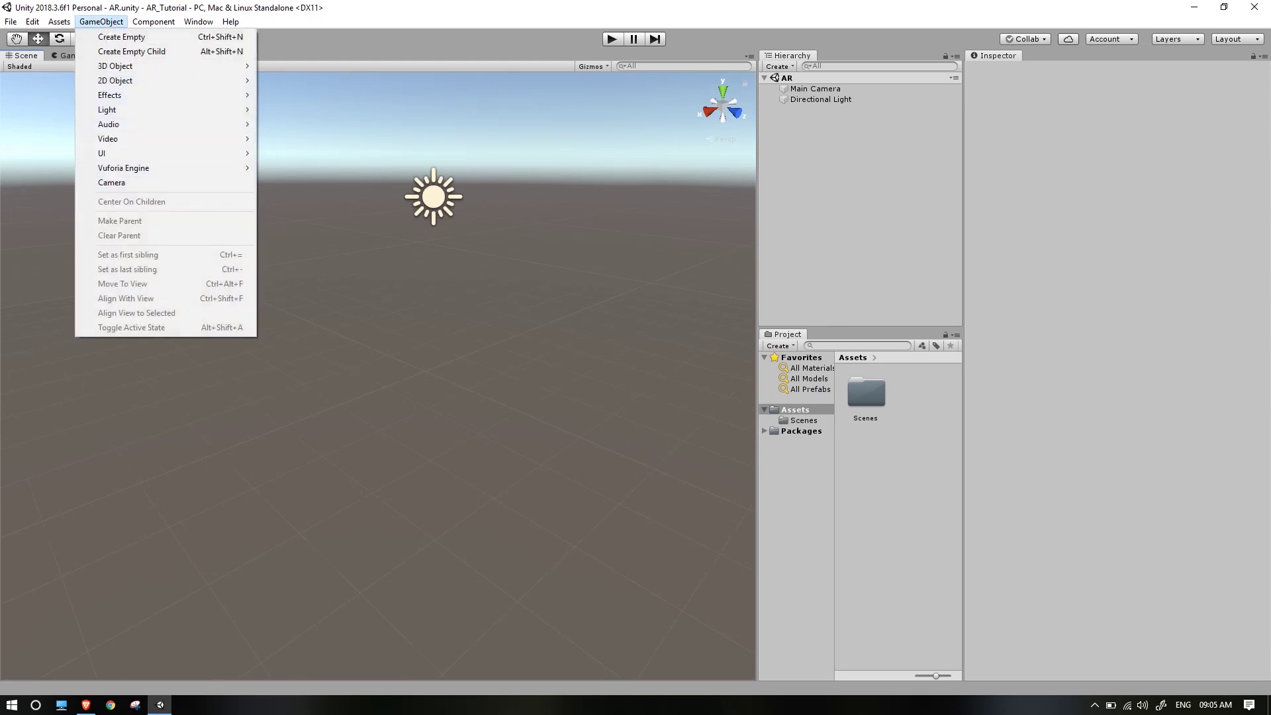
mouse_move(132, 168)
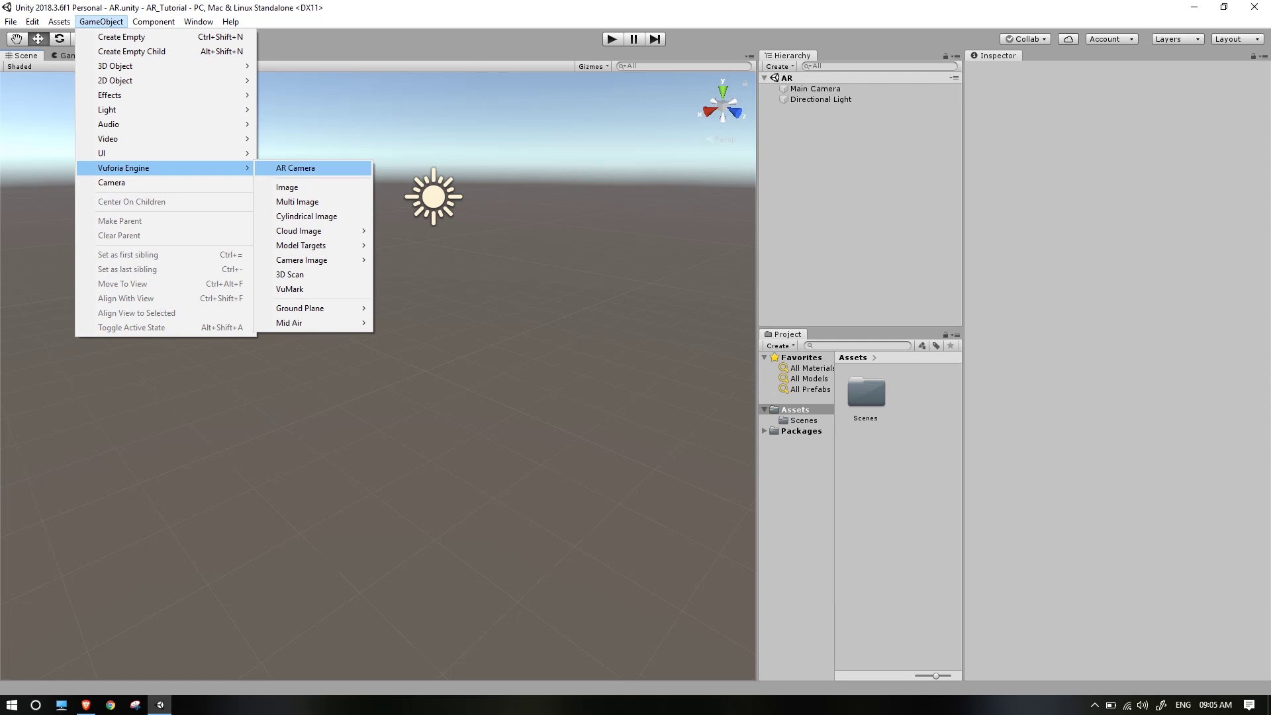
click(296, 167)
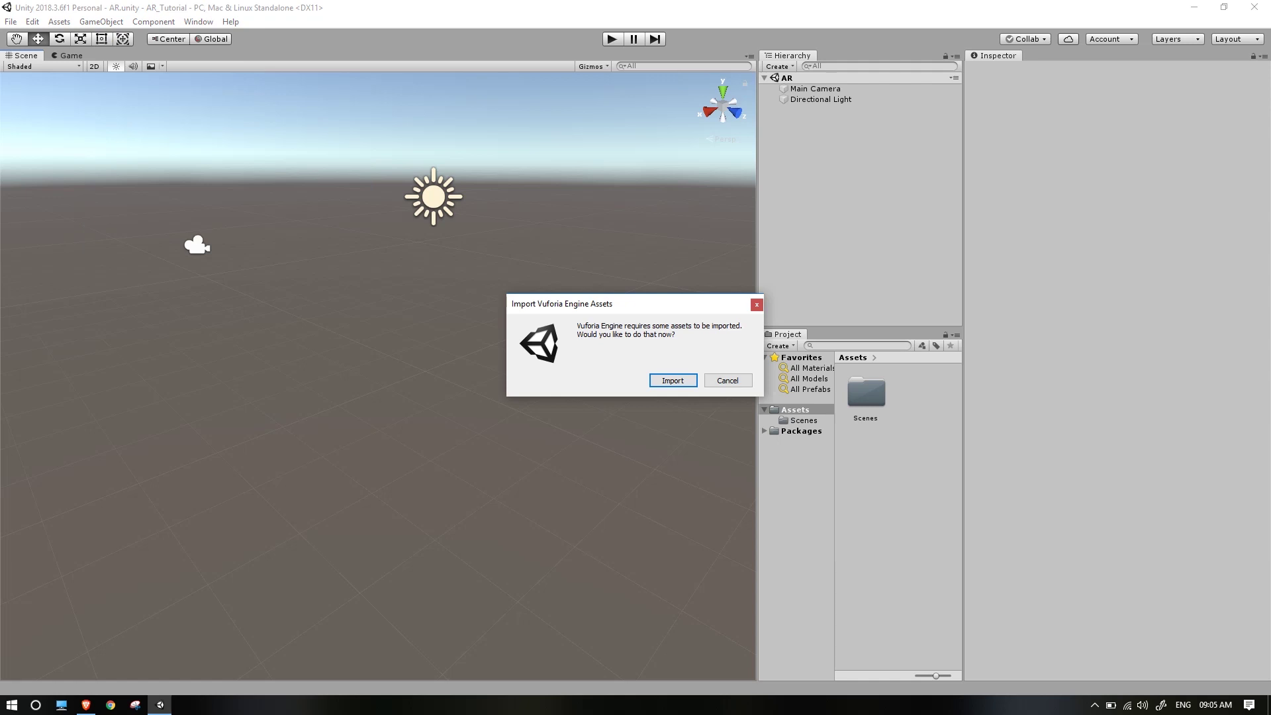
key(Return)
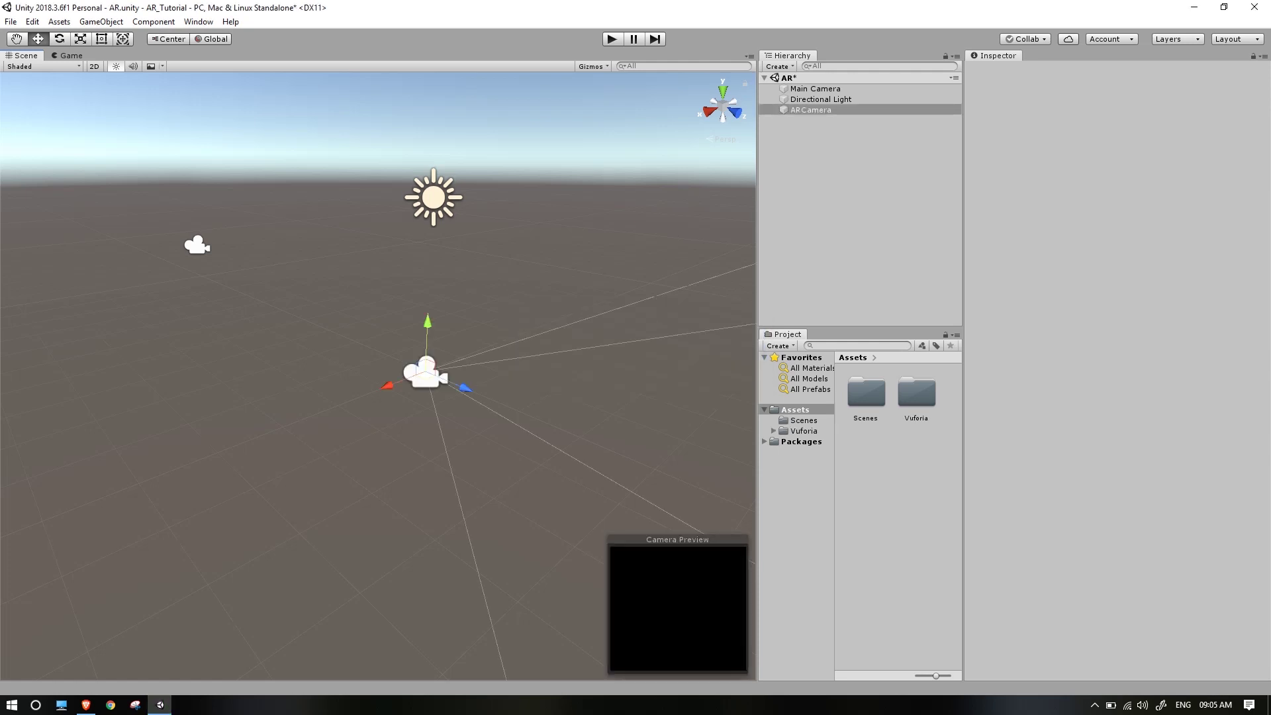
In the Build Settings, remove the deleted scene entry and add the open AR scene to the build.
alt+drag(298, 318, 591, 344)
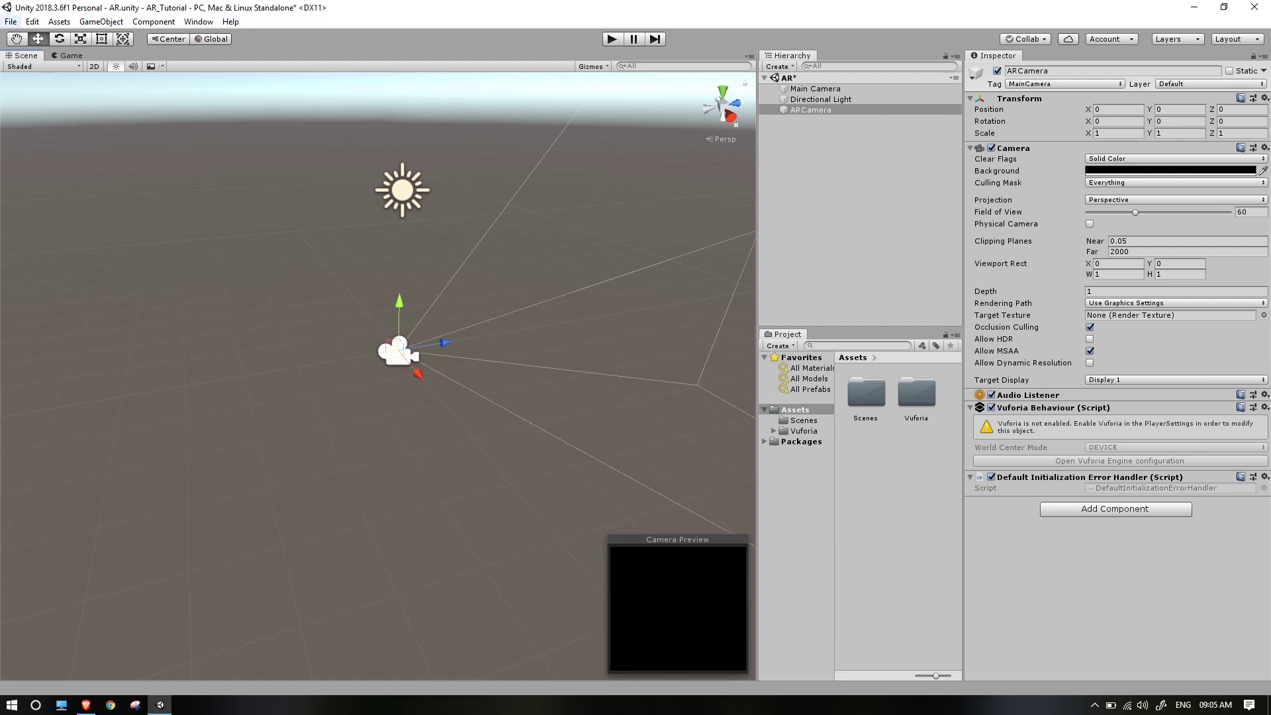
click(10, 21)
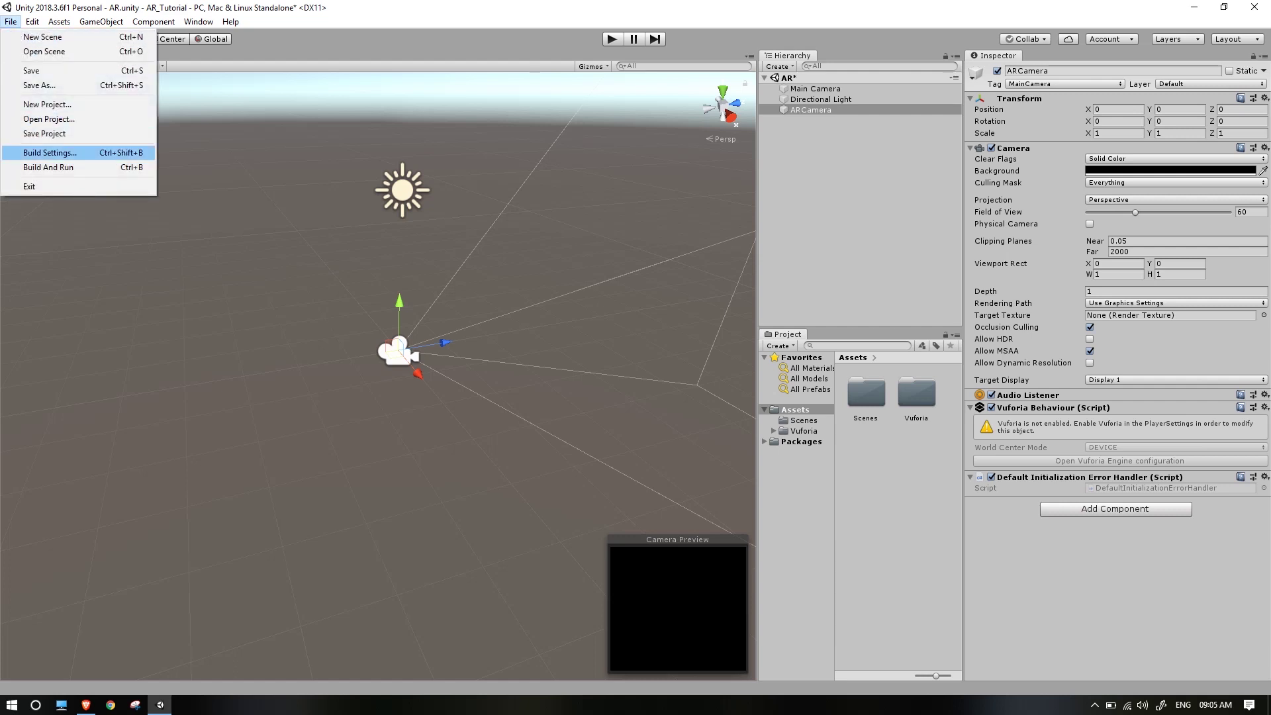
click(50, 152)
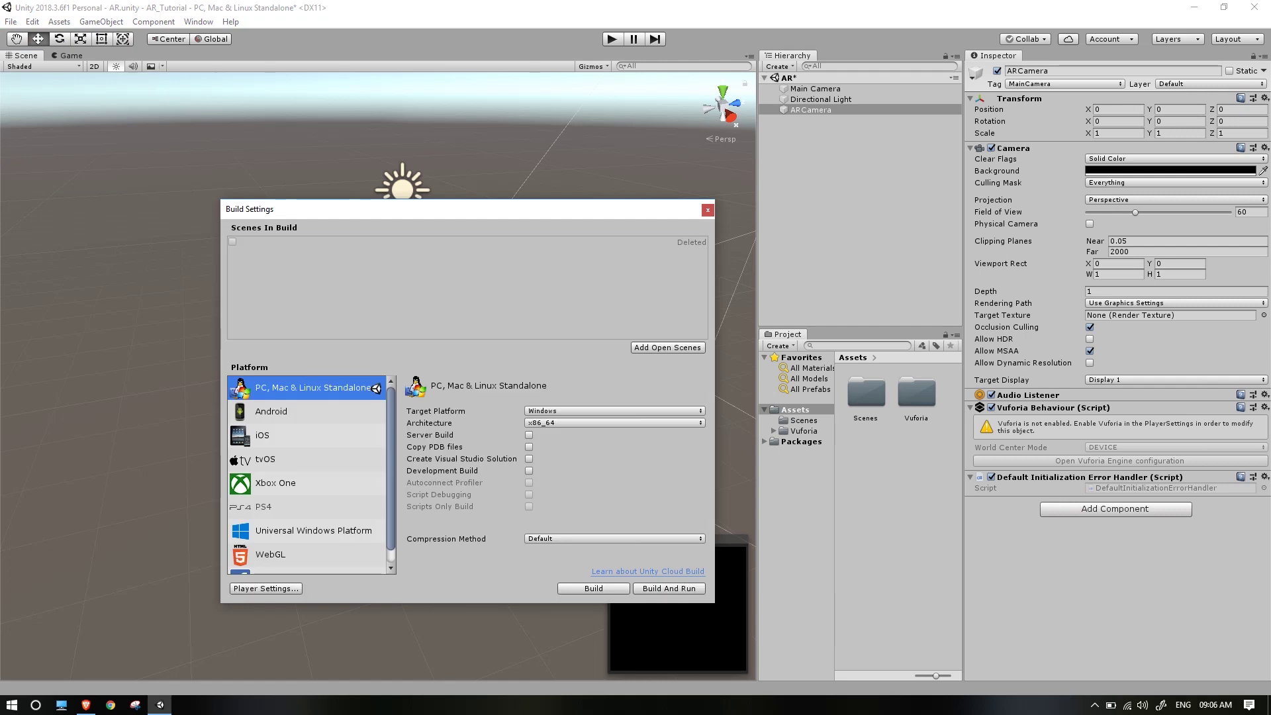
click(468, 242)
key(Delete)
click(667, 347)
Show the XR Settings in the Player Settings and switch the build platform to Android.
click(265, 588)
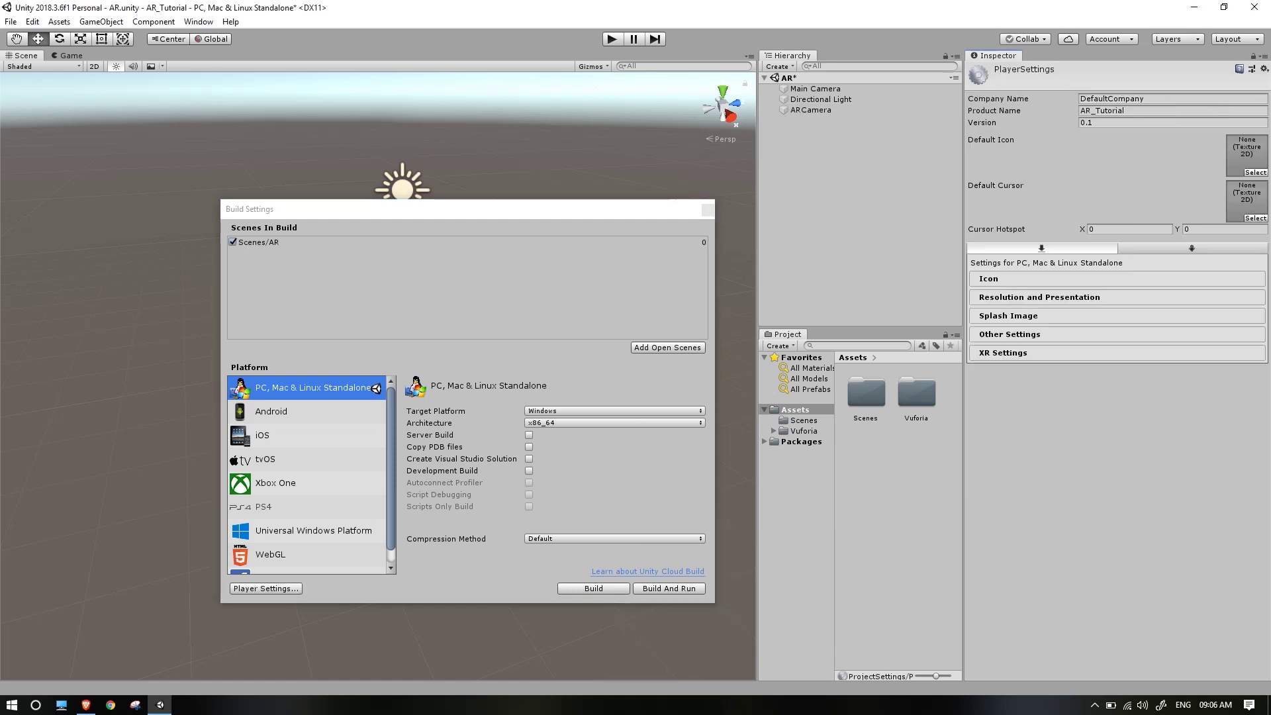
click(1003, 353)
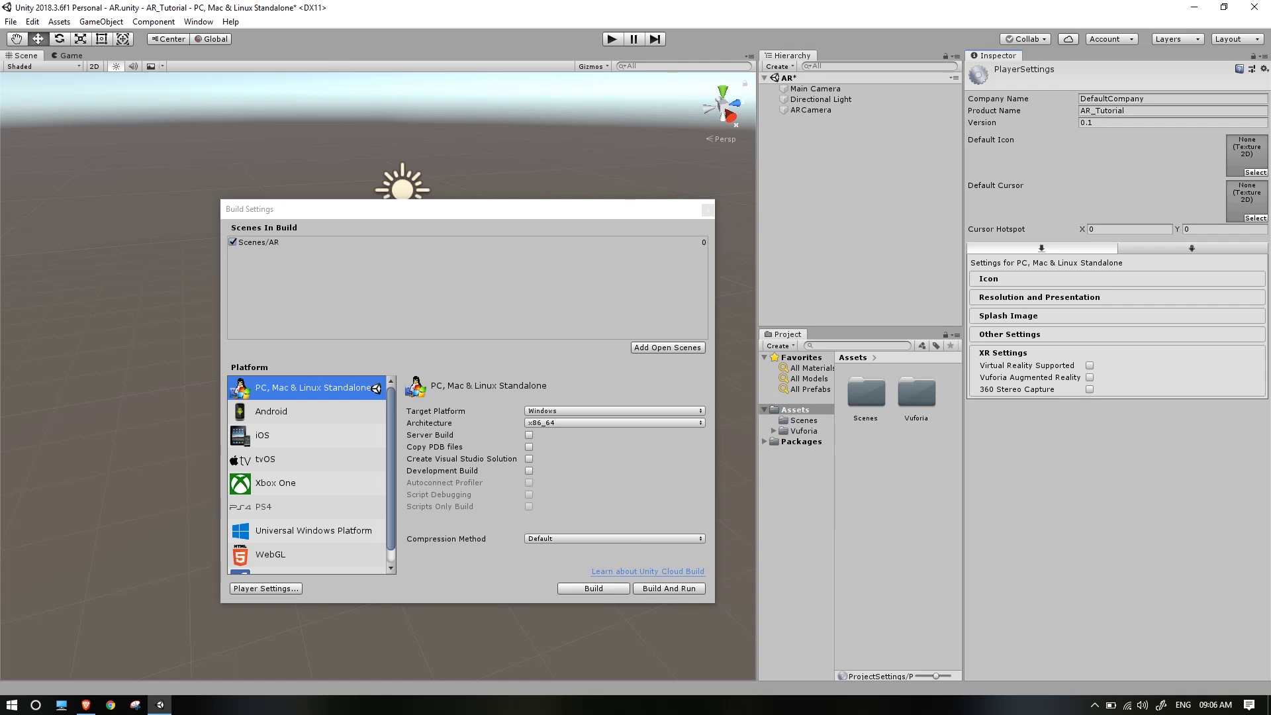
click(468, 209)
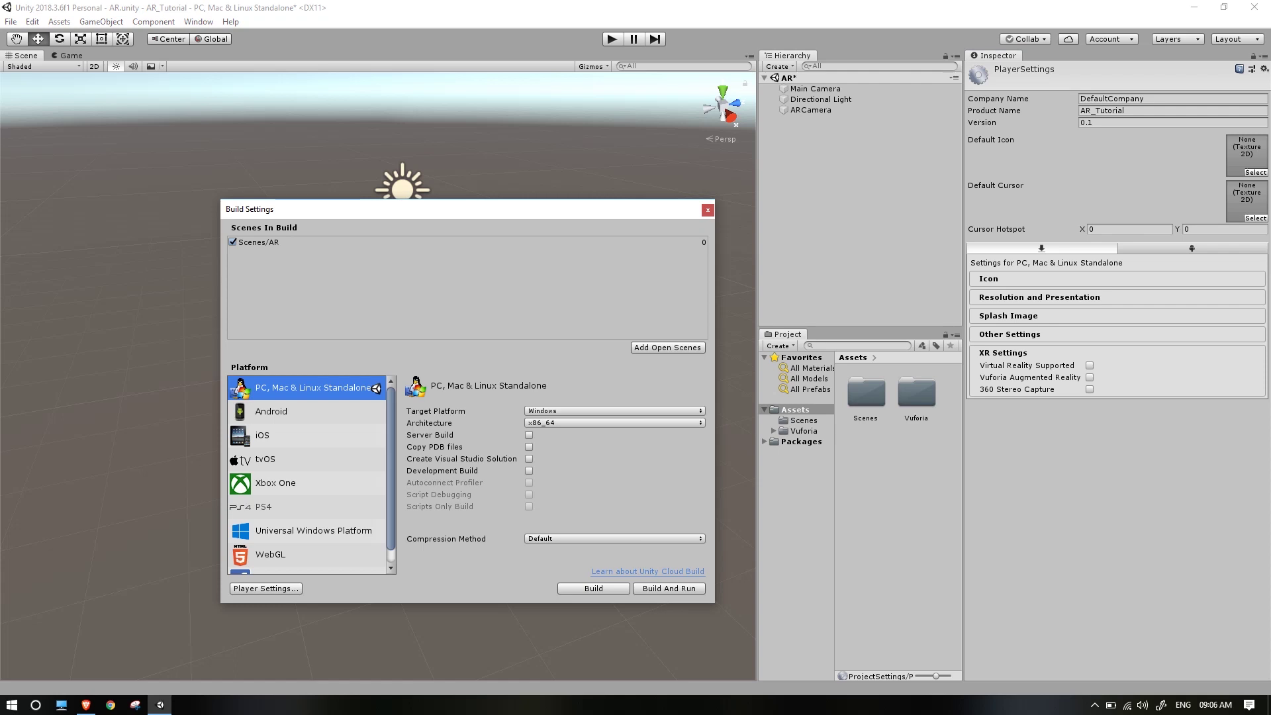
click(272, 412)
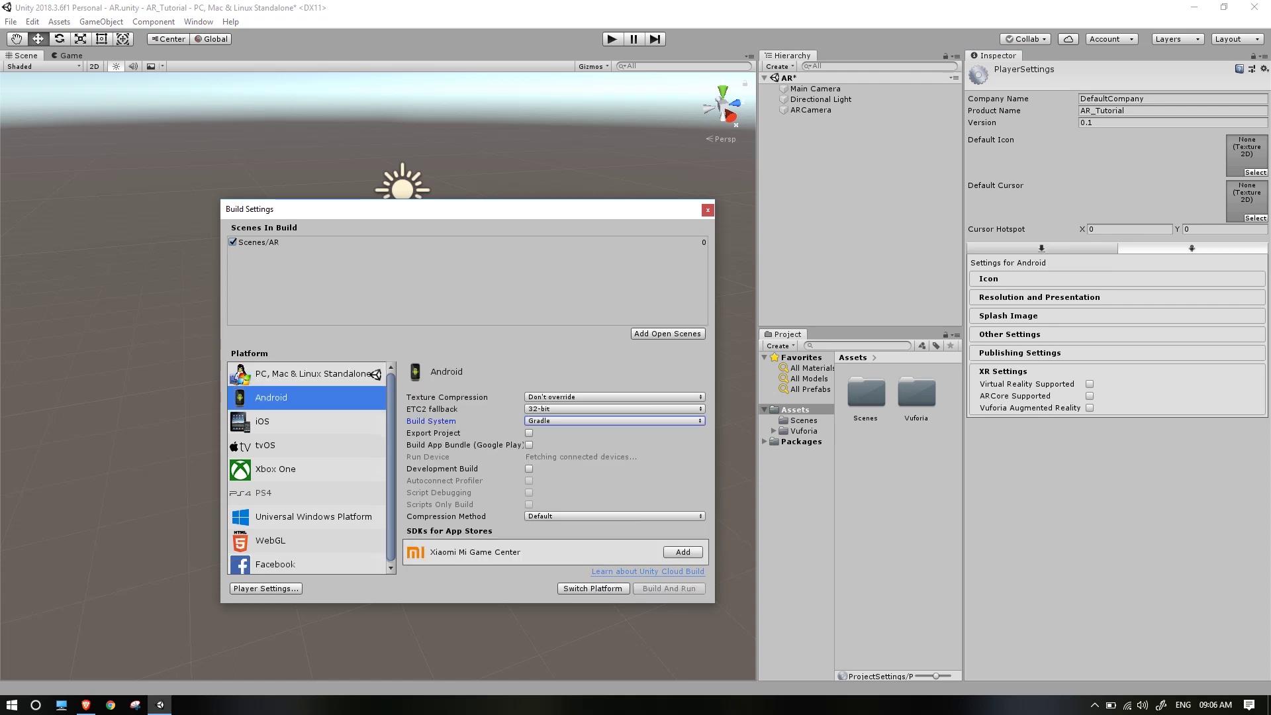
click(593, 588)
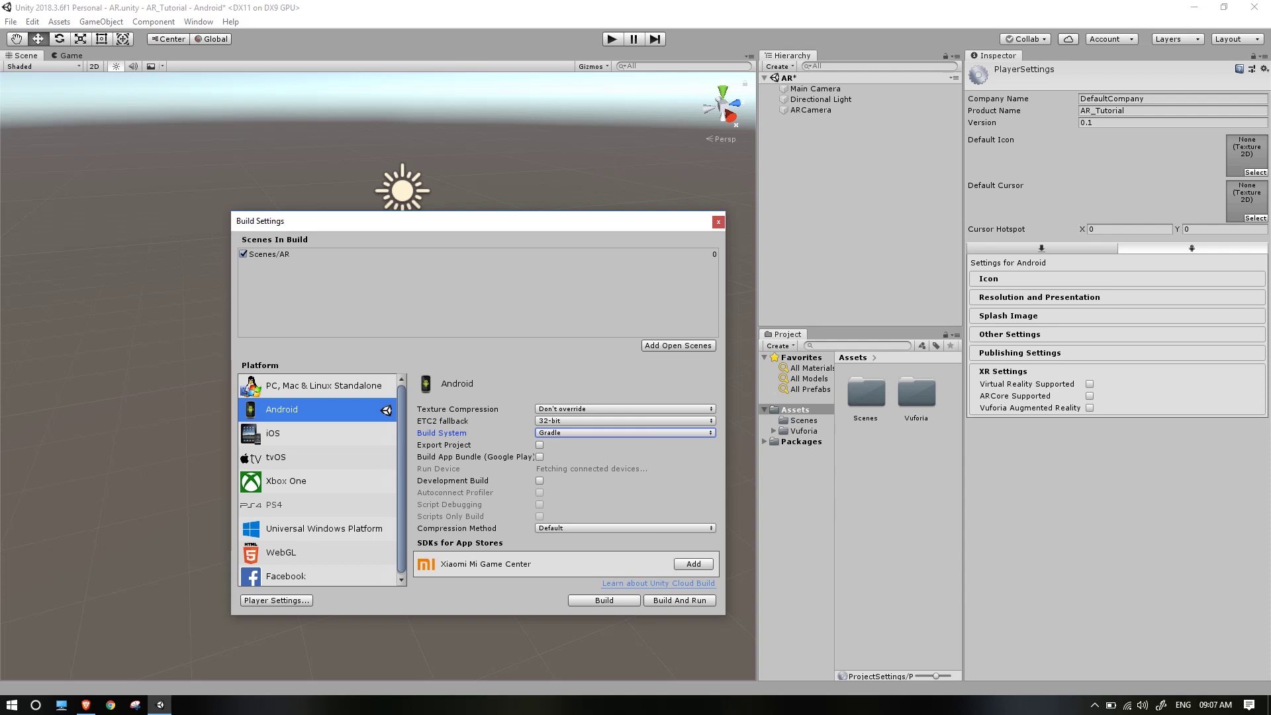
Enable Vuforia Augmented Reality in the Android XR Settings and close the Build Settings.
click(1090, 408)
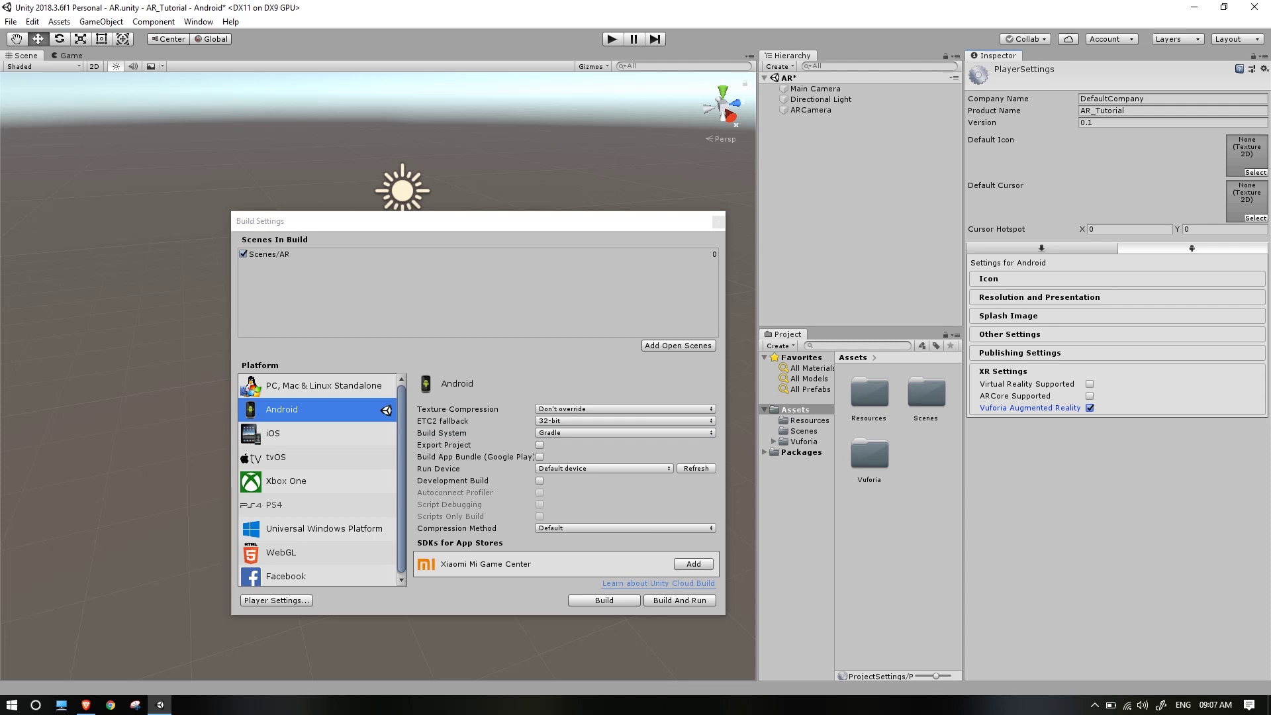
click(795, 410)
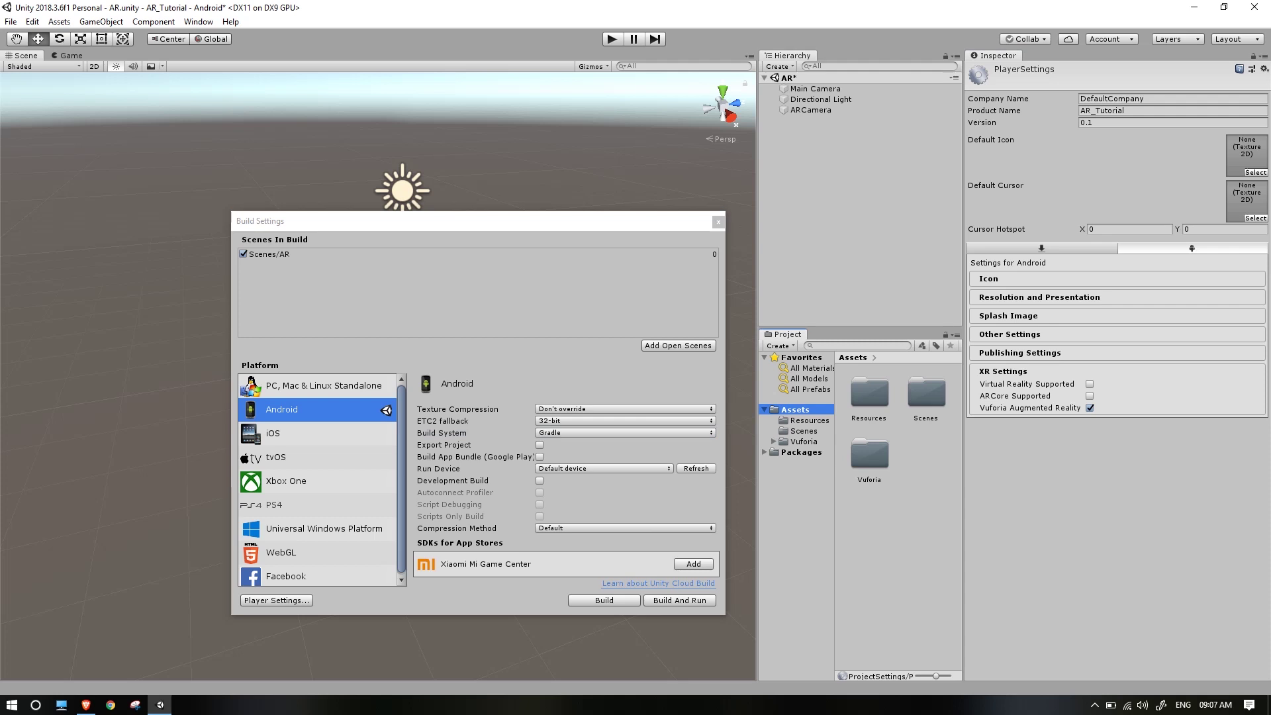
click(718, 222)
click(718, 222)
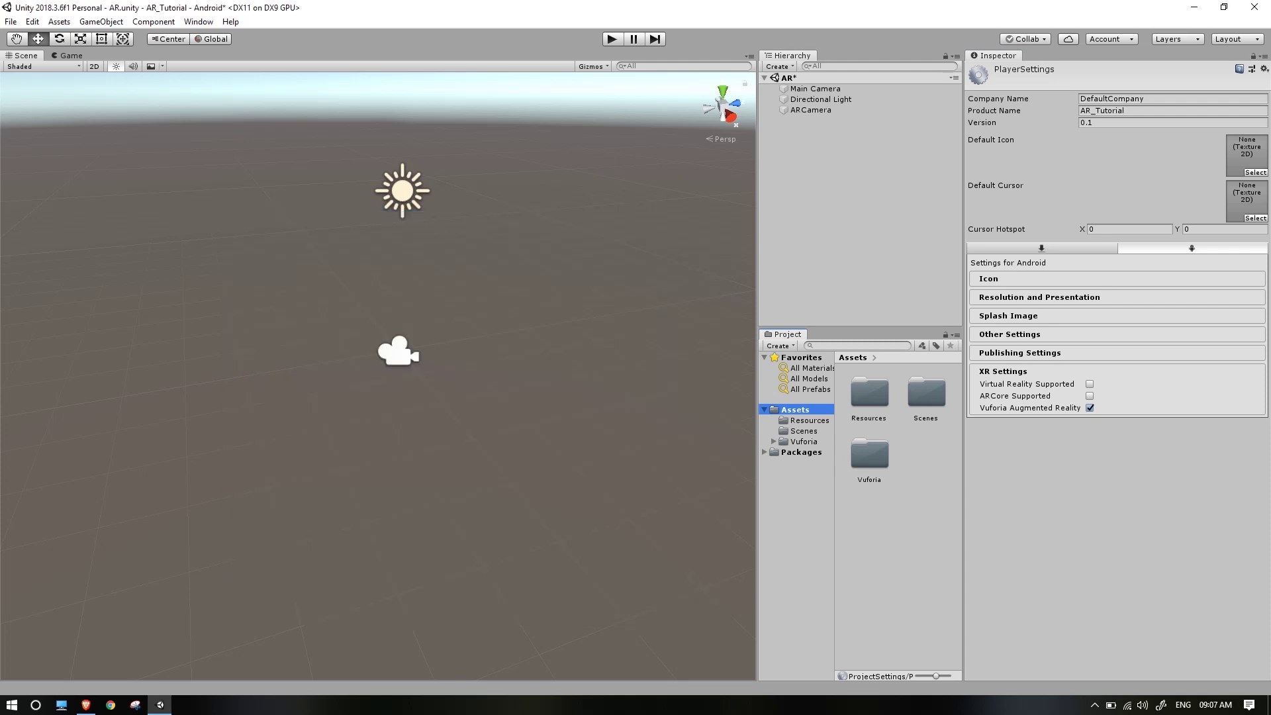
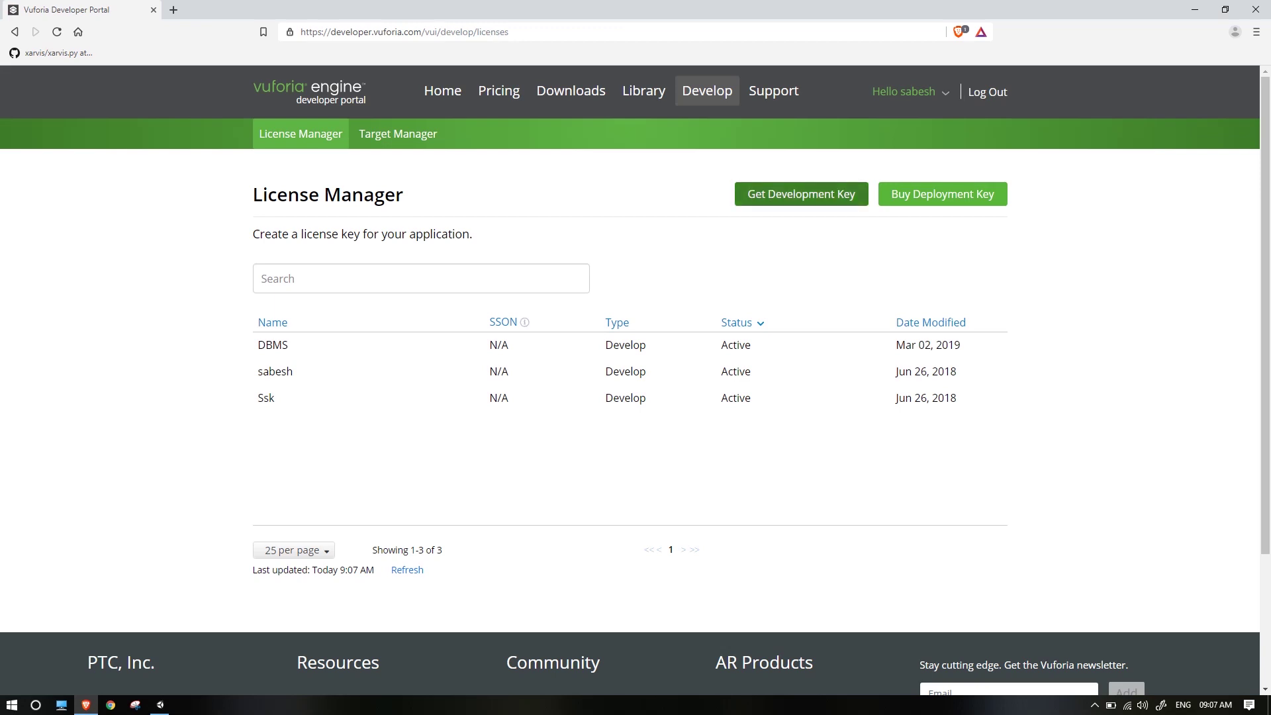
Create a free development license key named AR_Tut in the License Manager, accepting the Vuforia Developer Agreement.
click(801, 194)
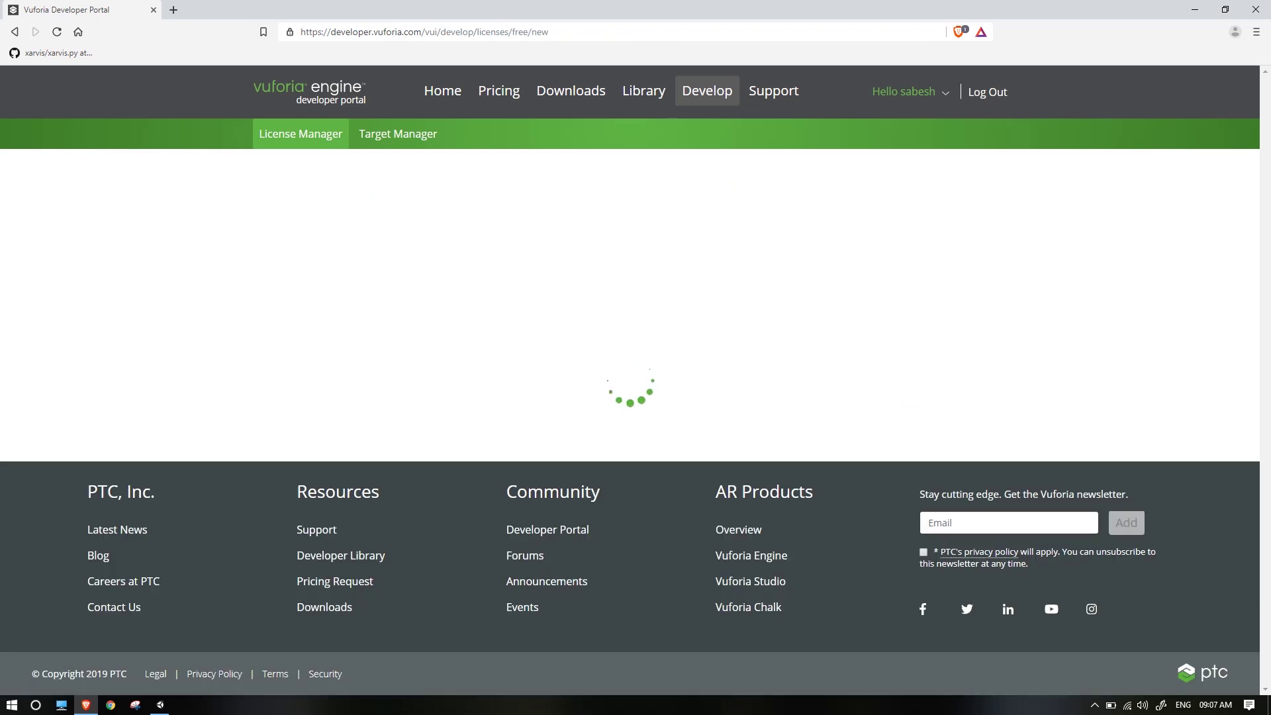
click(345, 261)
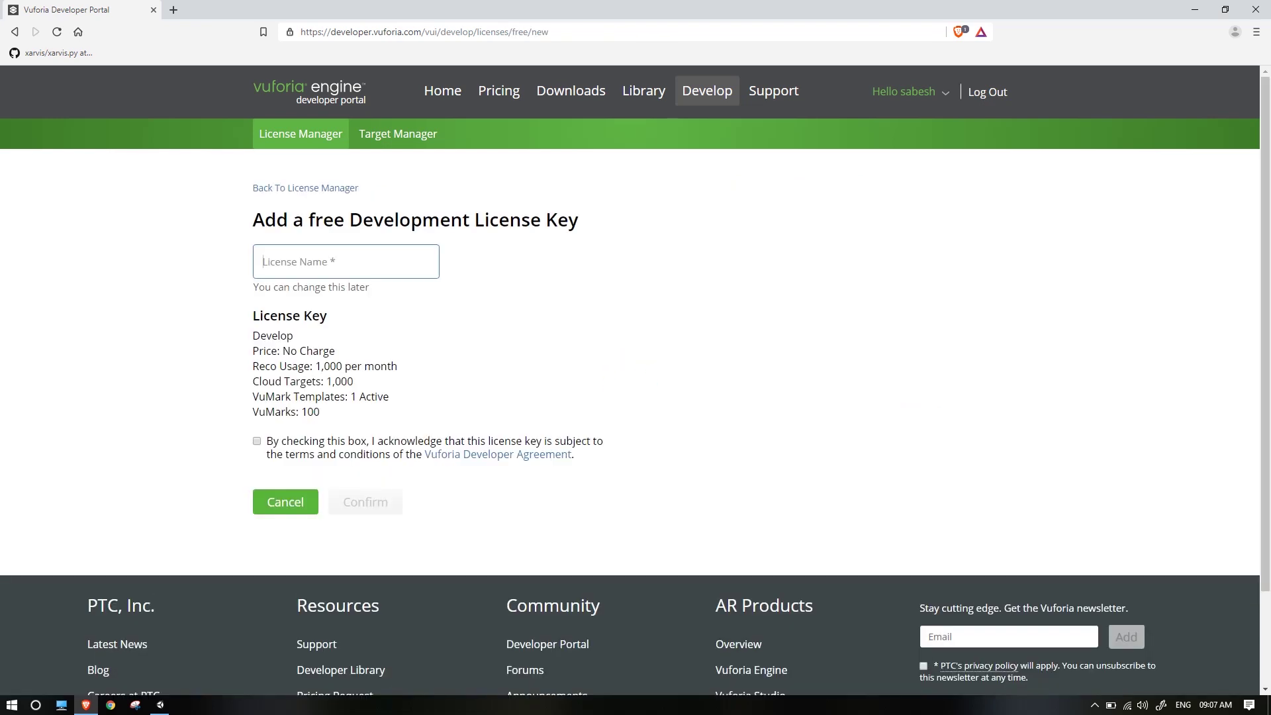
text(AR_Tut)
click(257, 441)
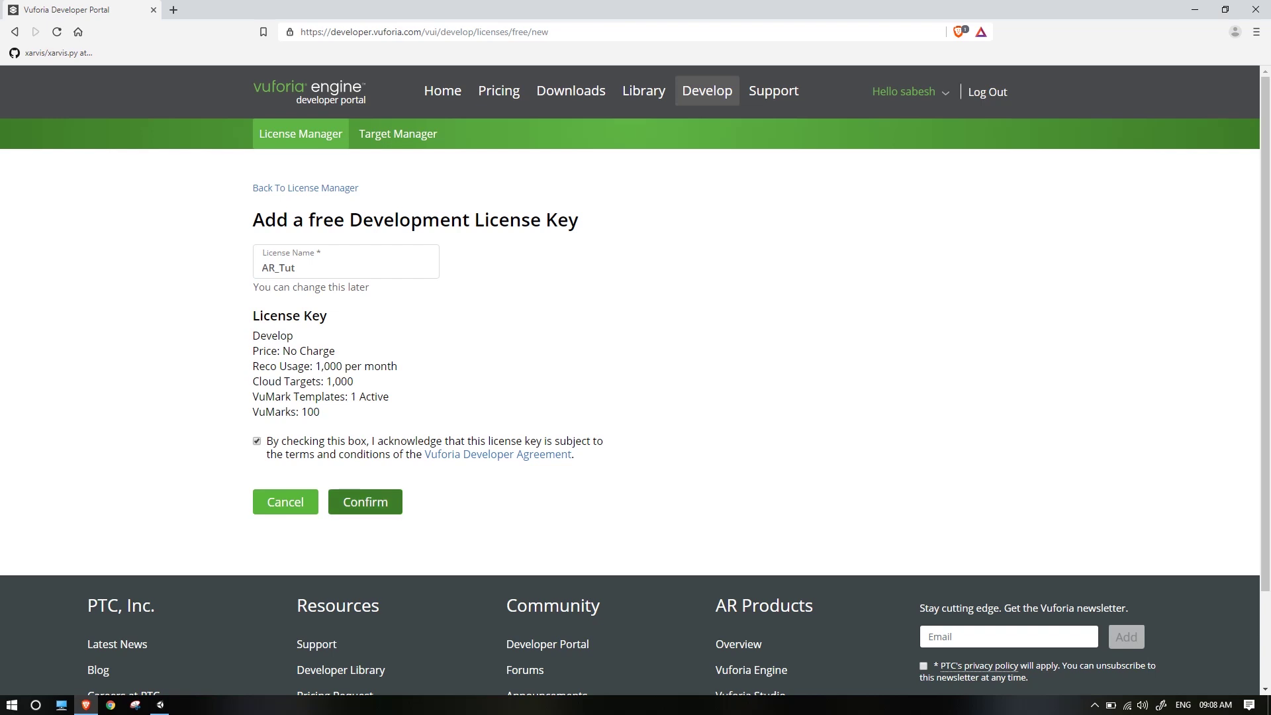
click(365, 502)
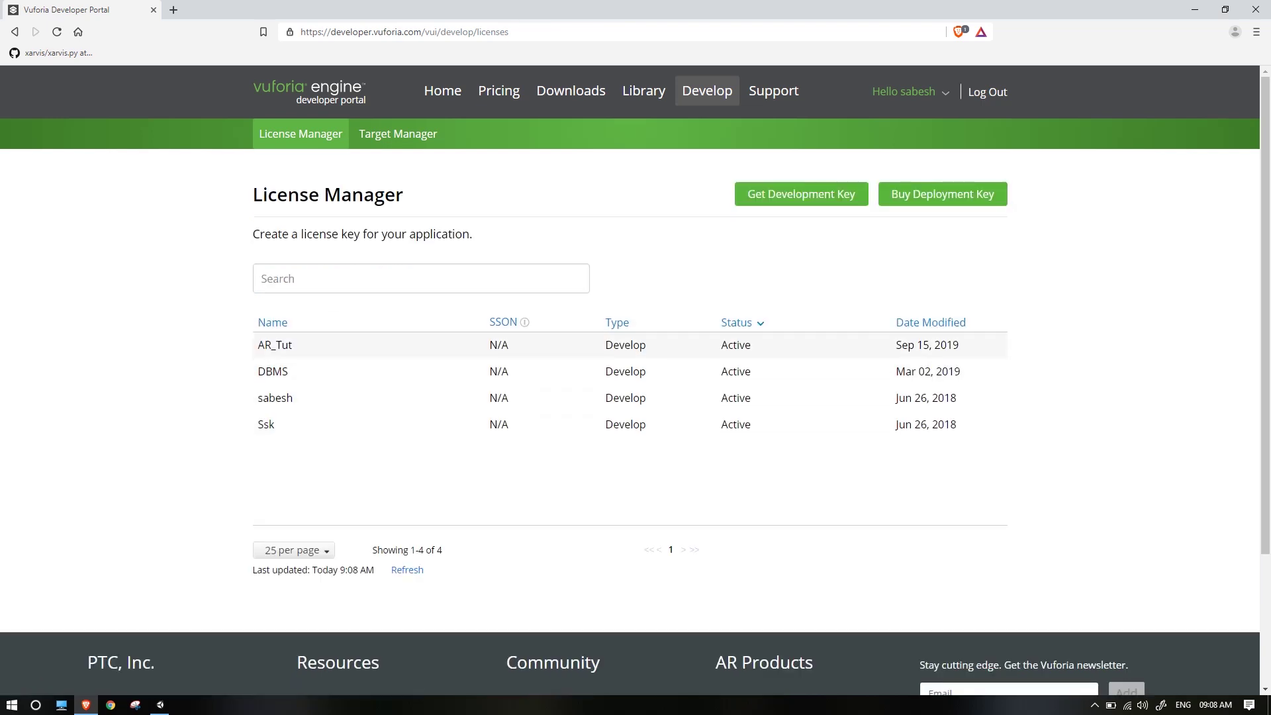
Copy the AR_Tut license key to the clipboard and switch back to Unity.
click(275, 345)
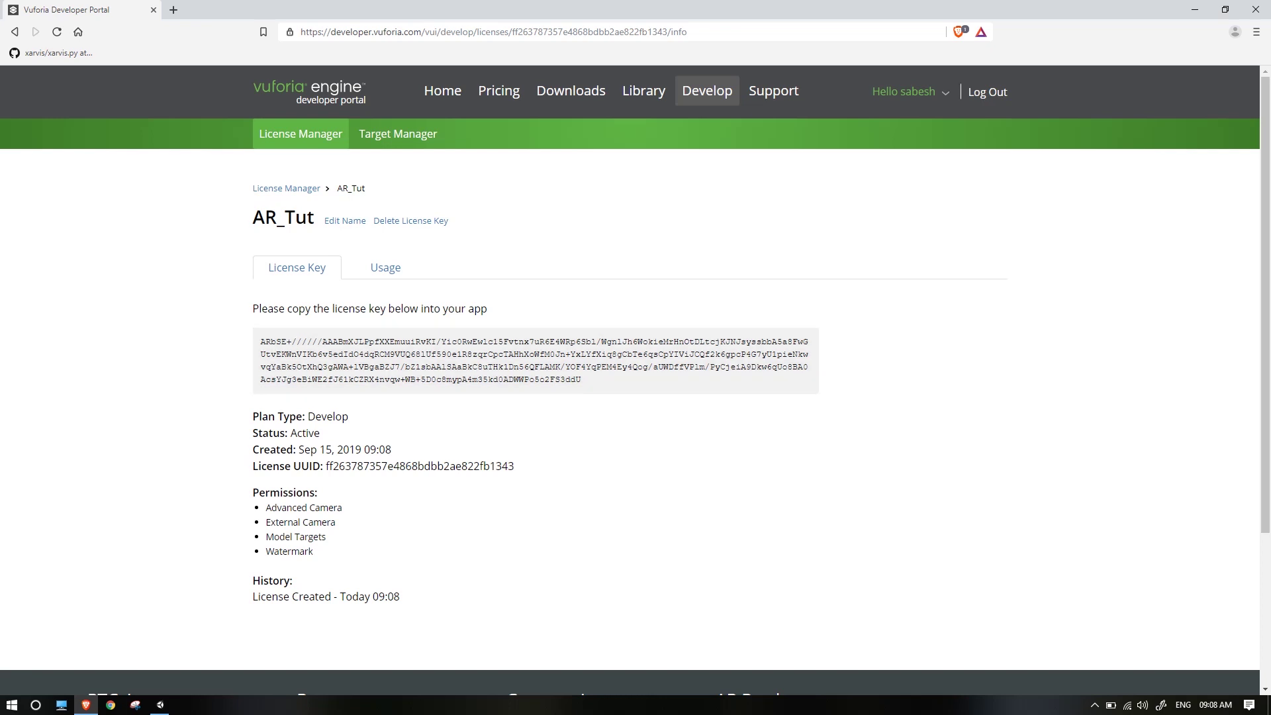
click(536, 361)
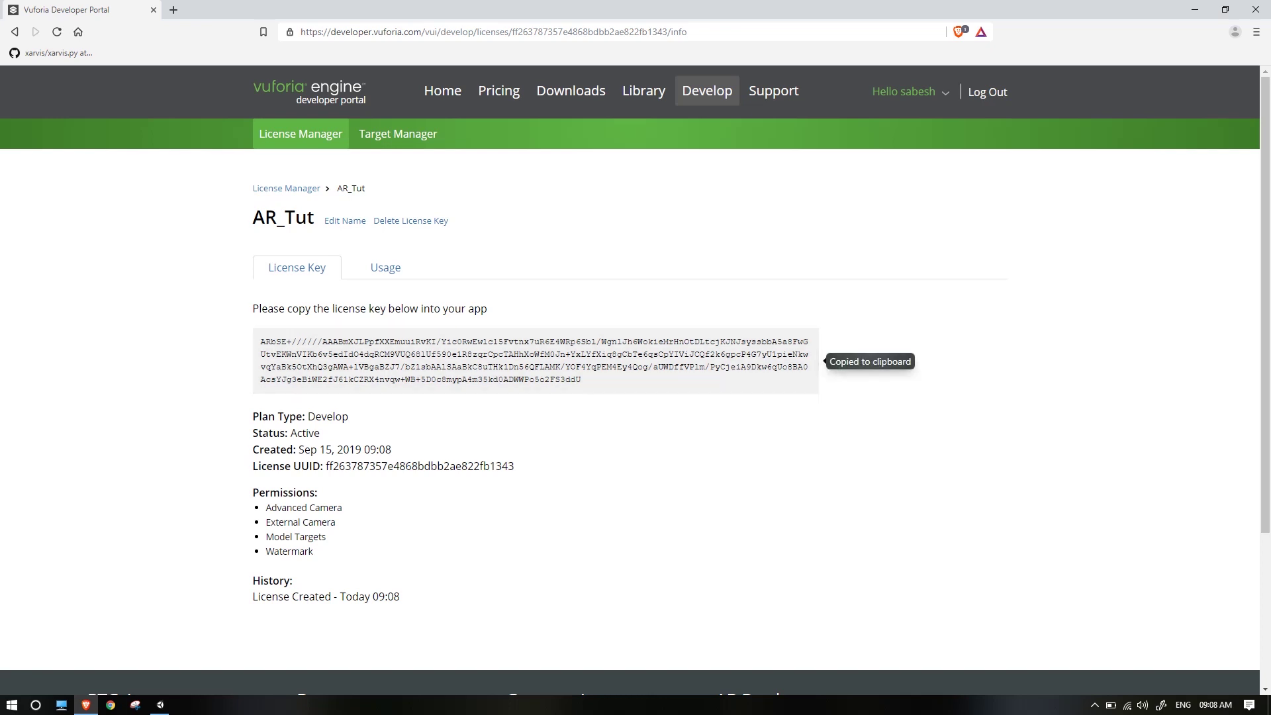
click(159, 705)
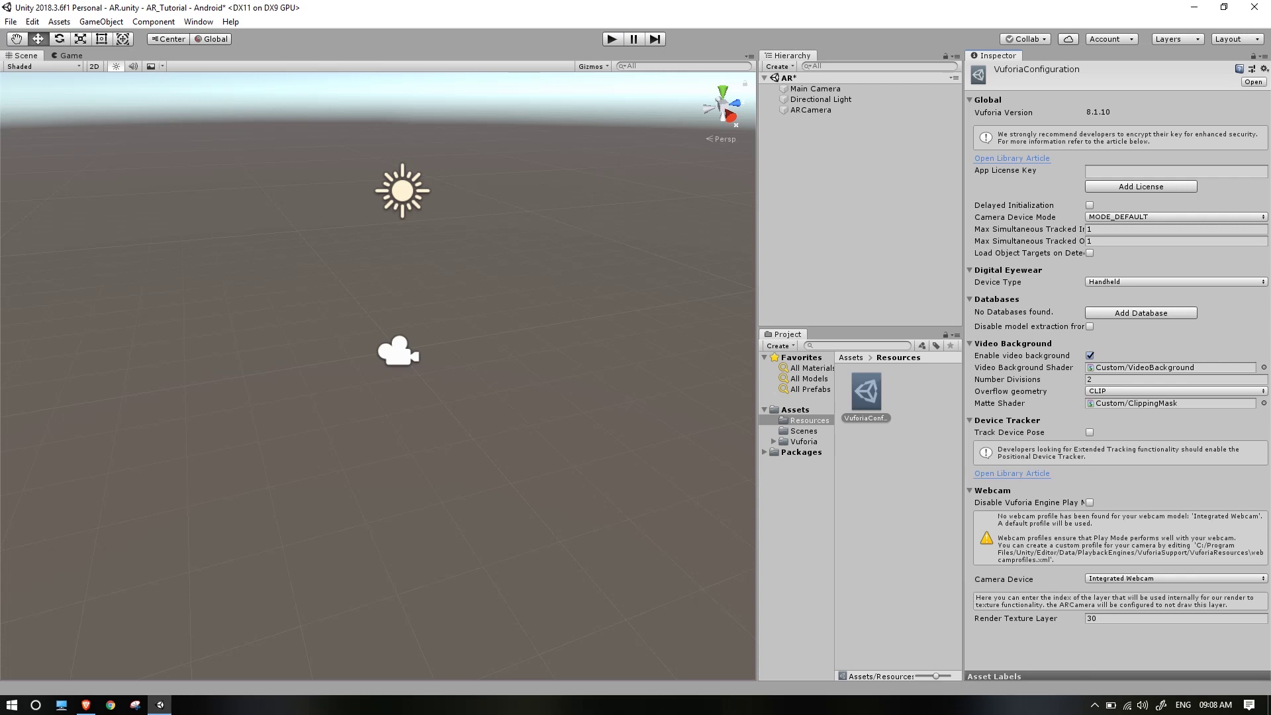
Open the Vuforia Engine configuration from the ARCamera and paste the copied key as the App License Key.
click(1176, 172)
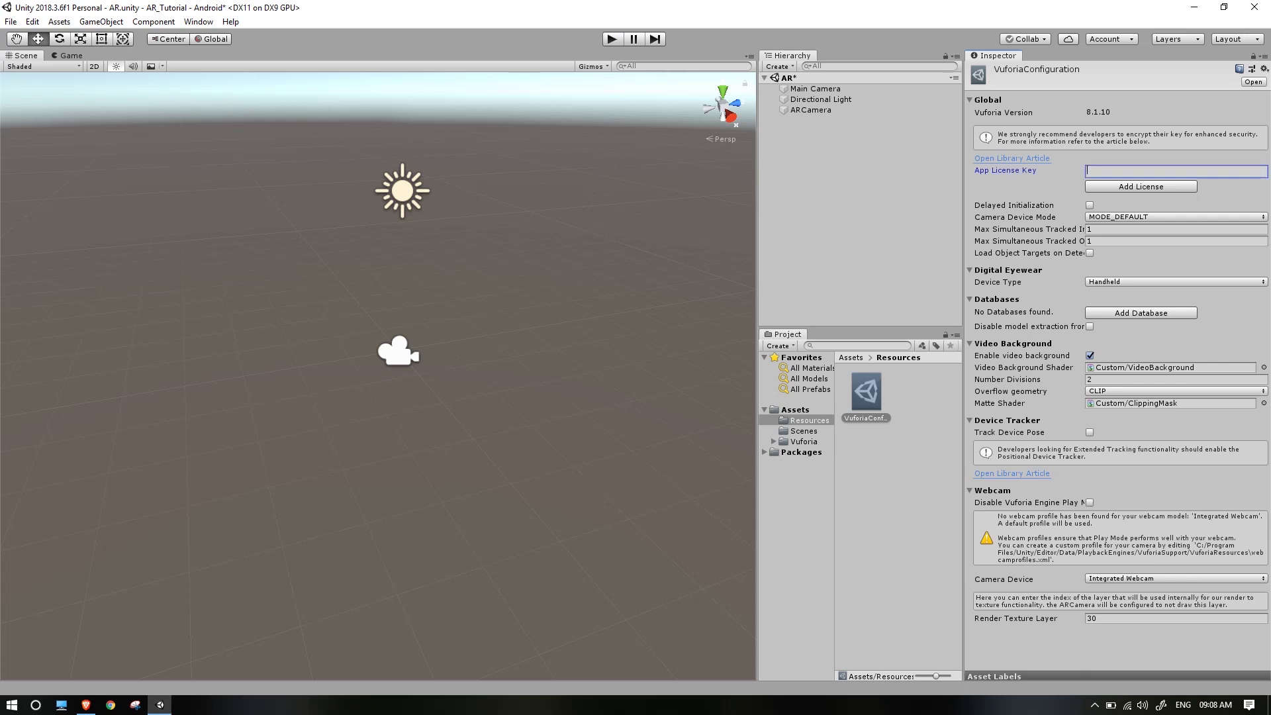
click(860, 179)
click(812, 109)
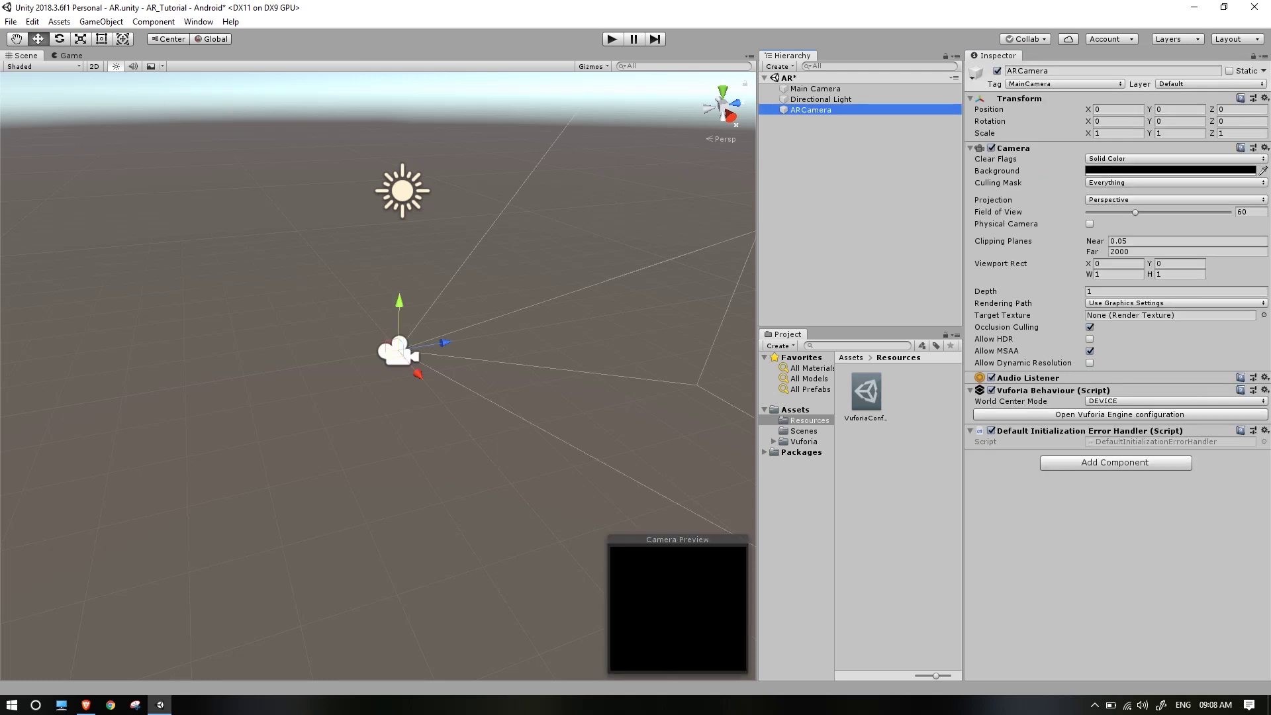
click(1121, 415)
click(1098, 172)
right_click(1098, 173)
click(1130, 210)
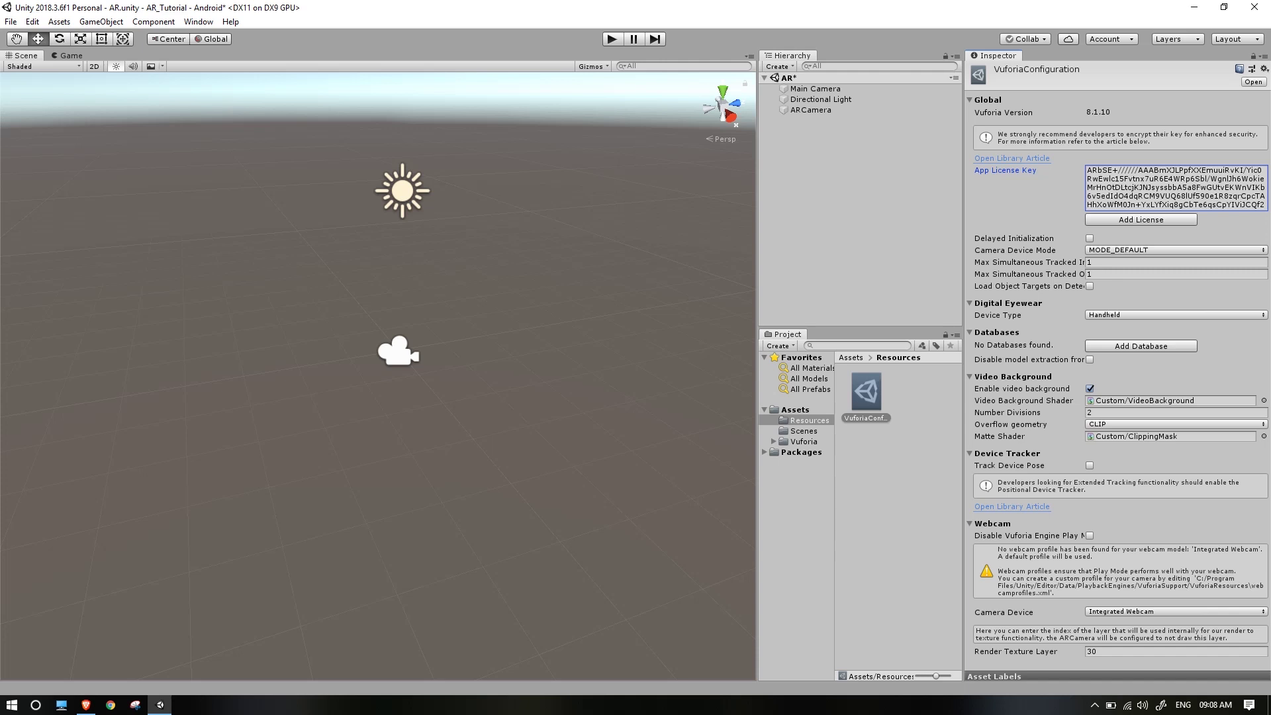
click(860, 212)
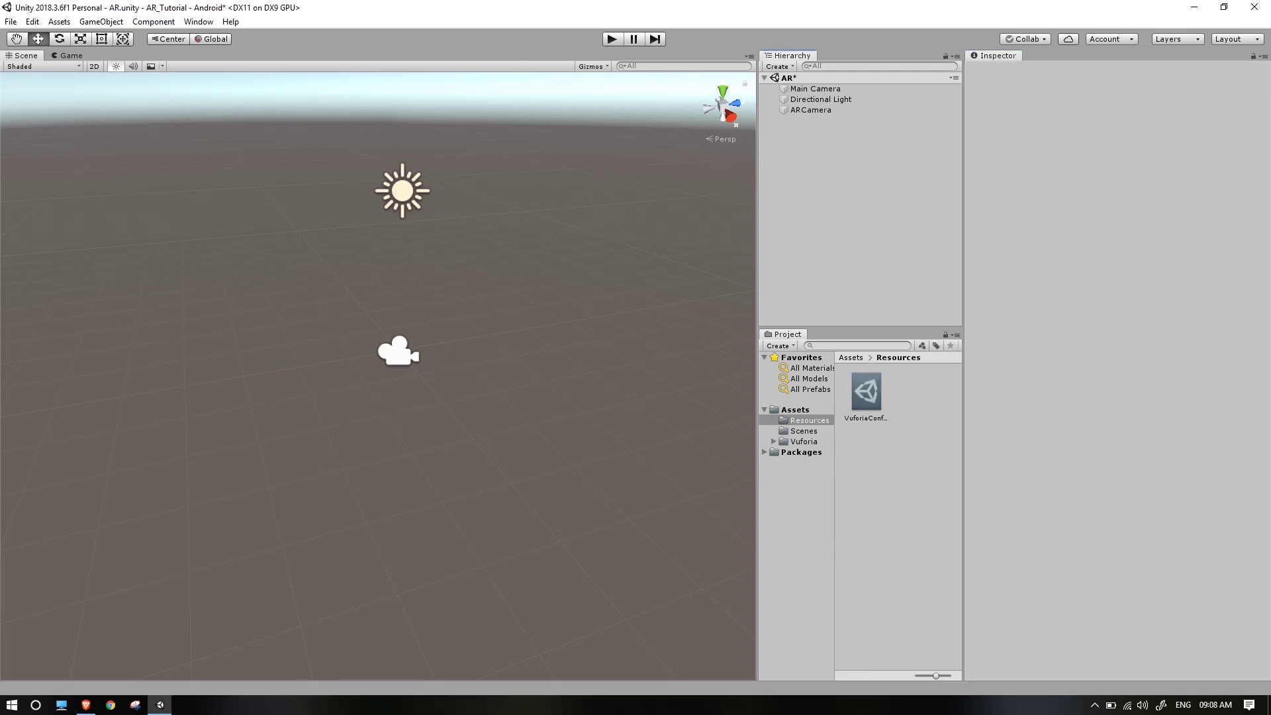
Reopen the Vuforia Engine configuration from the ARCamera to review it.
click(811, 110)
click(1119, 414)
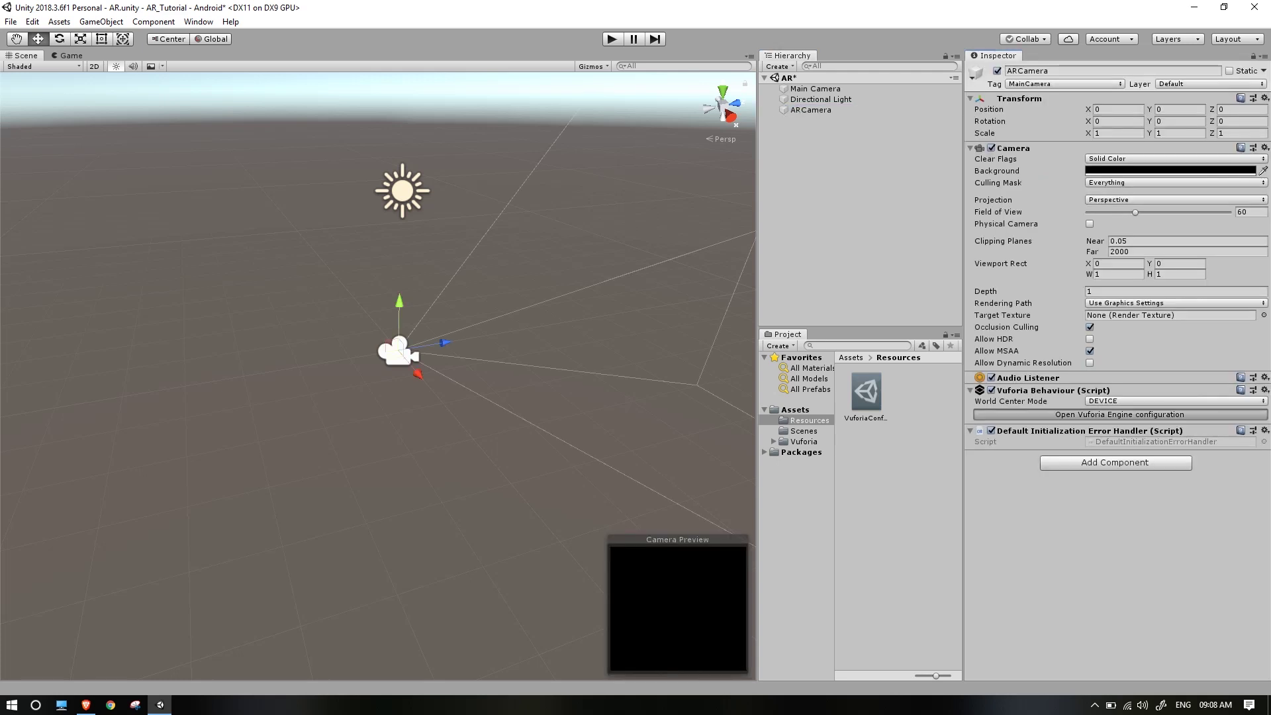
click(860, 212)
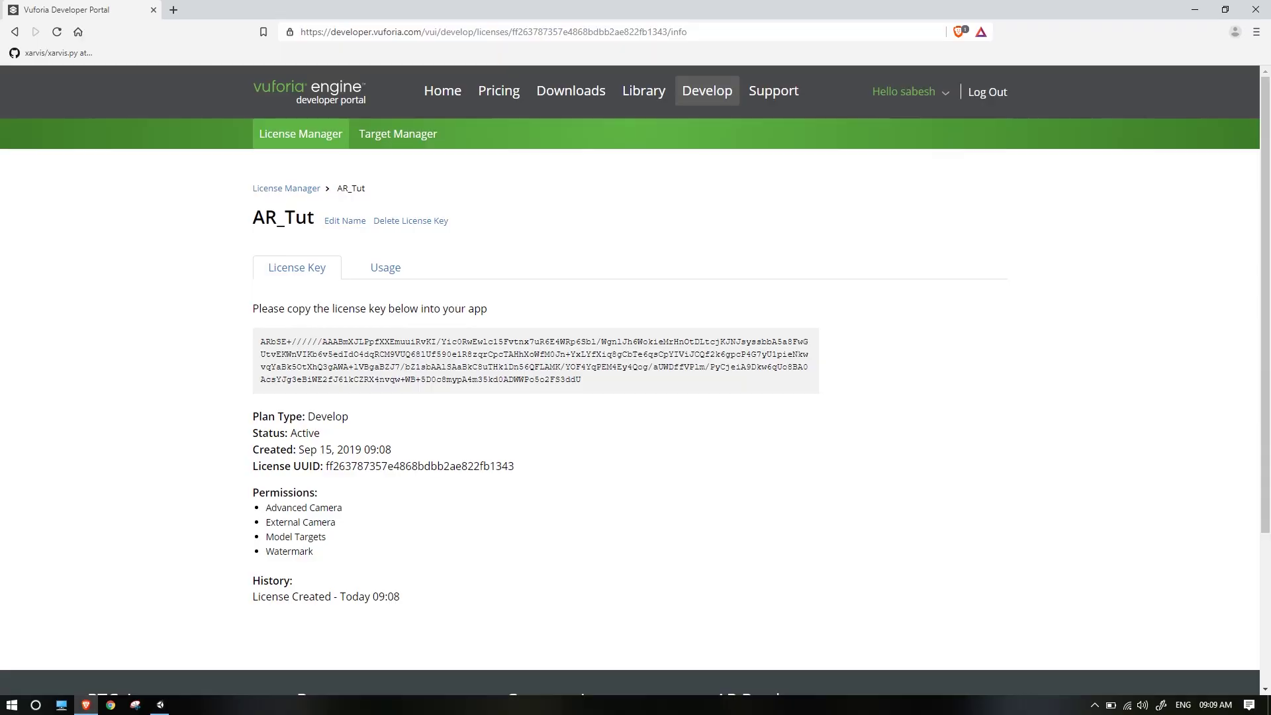
Start adding a new database in the Vuforia portal's Target Manager.
click(398, 134)
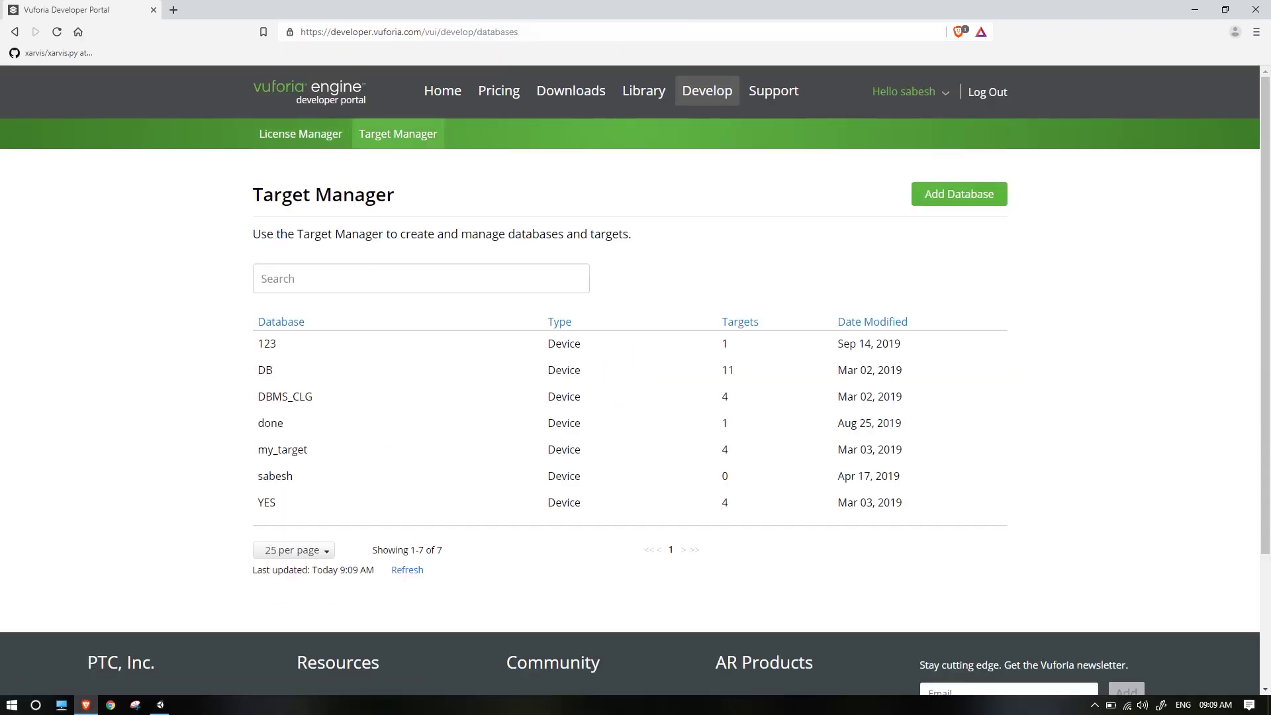
click(959, 193)
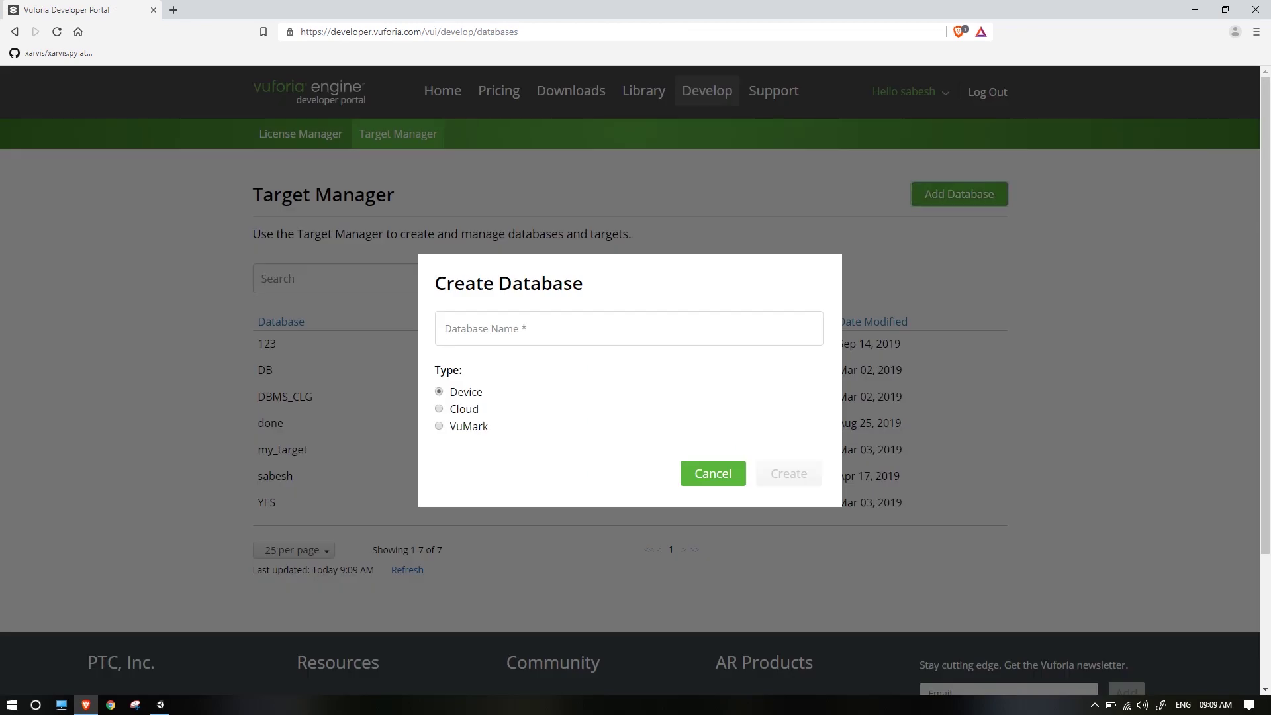
text(Youtubr)
key(BackSpace)
key(BackSpace)
key(BackSpace)
key(BackSpace)
key(BackSpace)
key(BackSpace)
key(BackSpace)
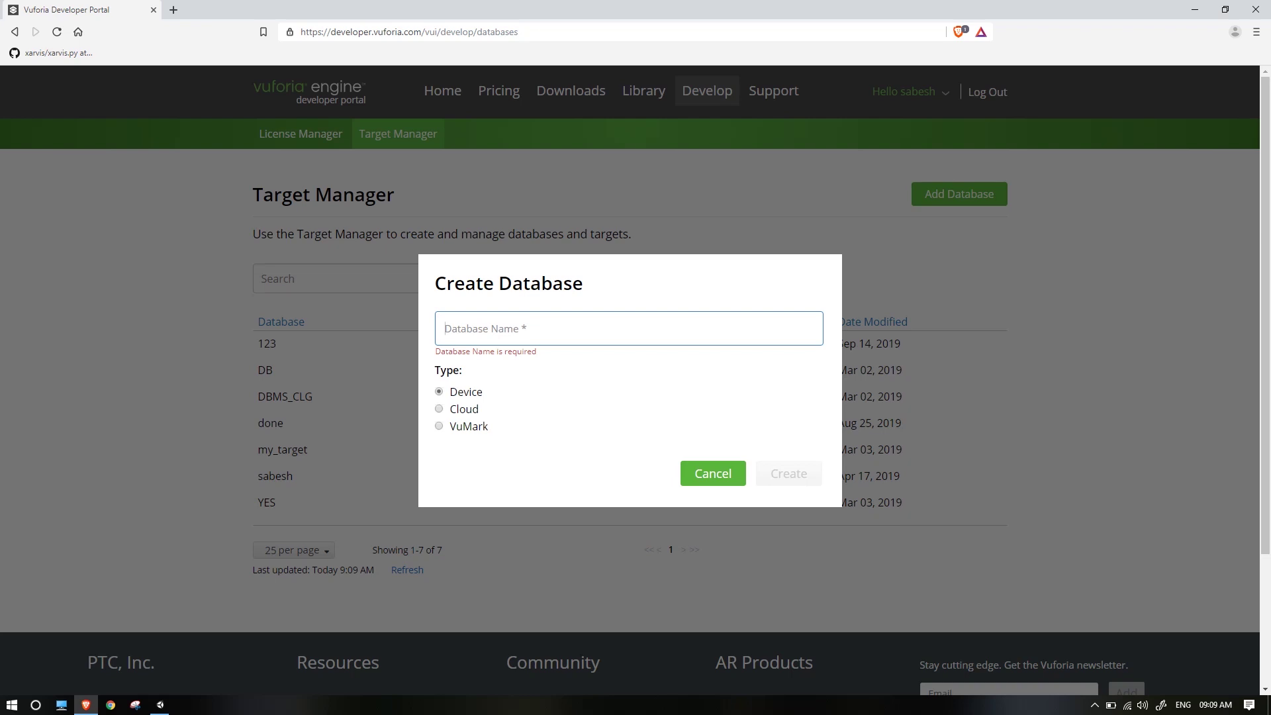
Create a Device database named AR_Tut and open it.
text(AR)
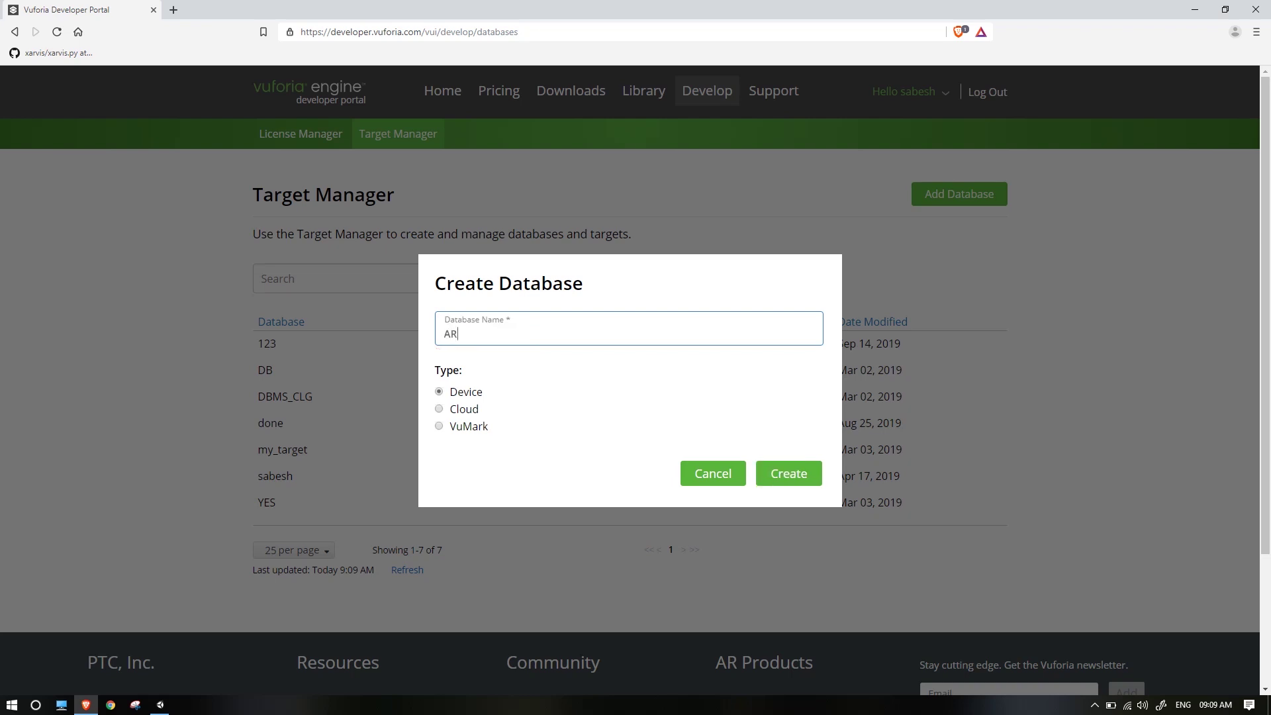
text(_Tut)
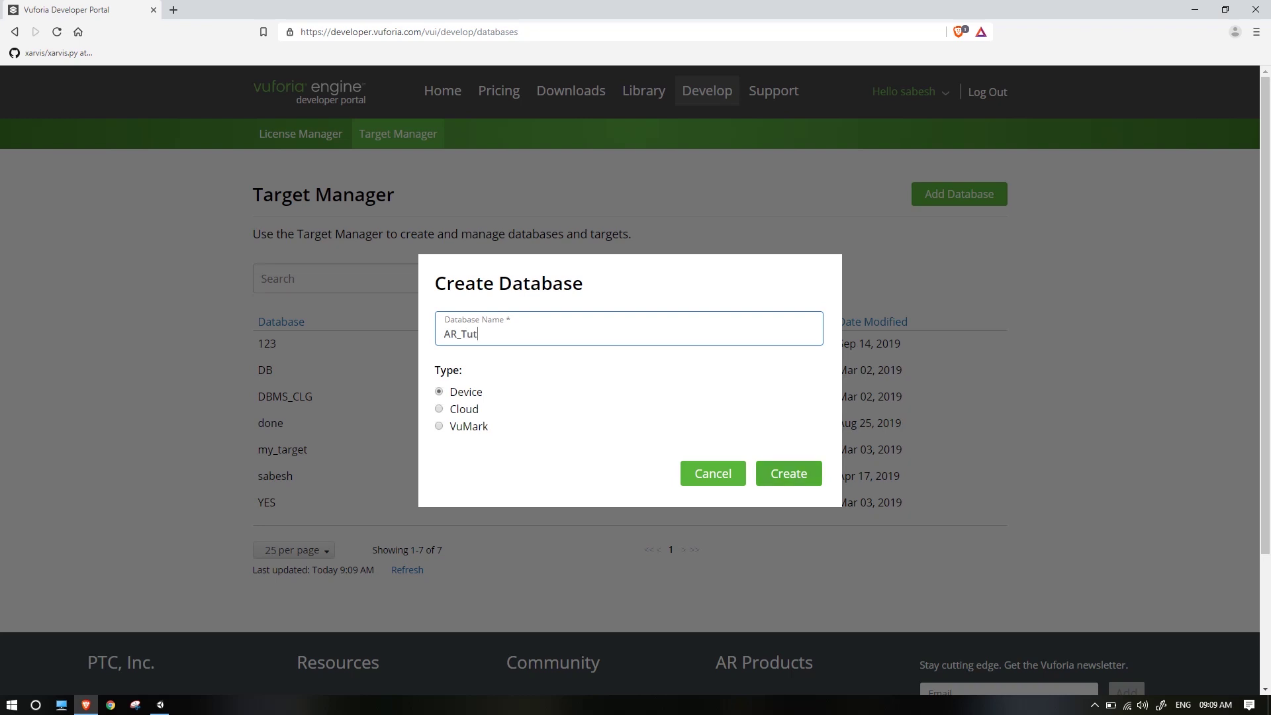
click(788, 473)
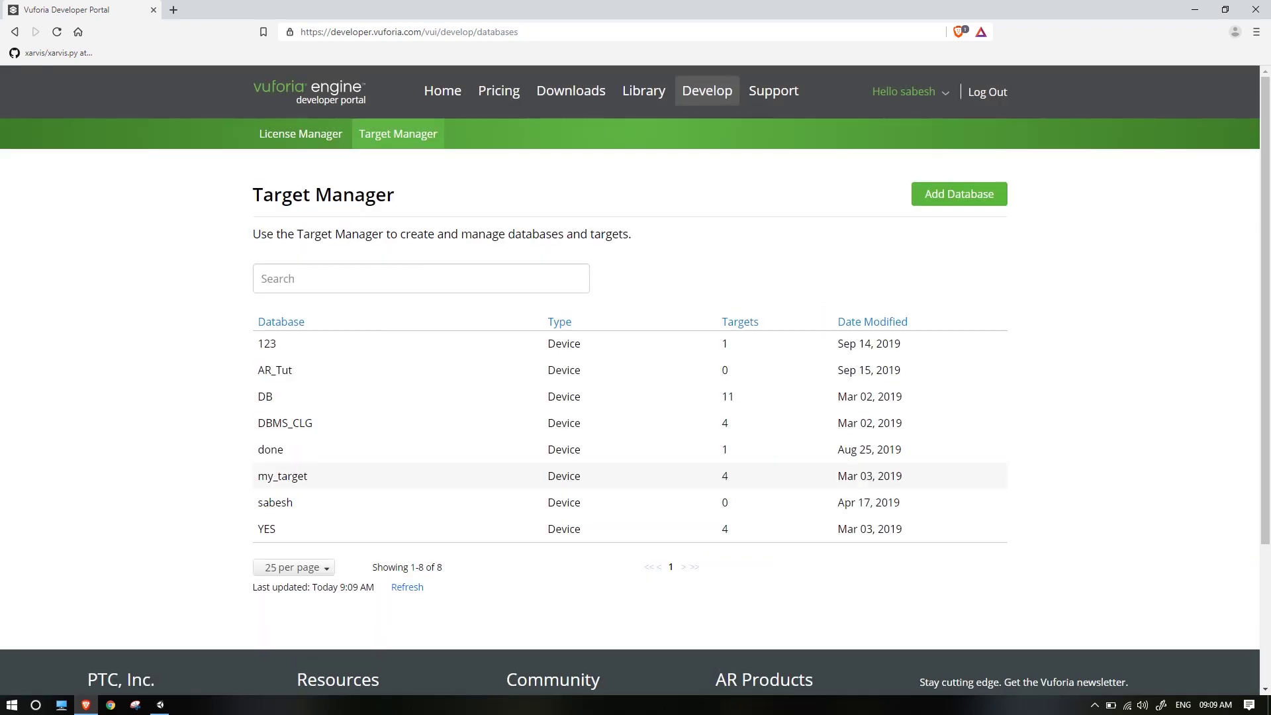
click(275, 370)
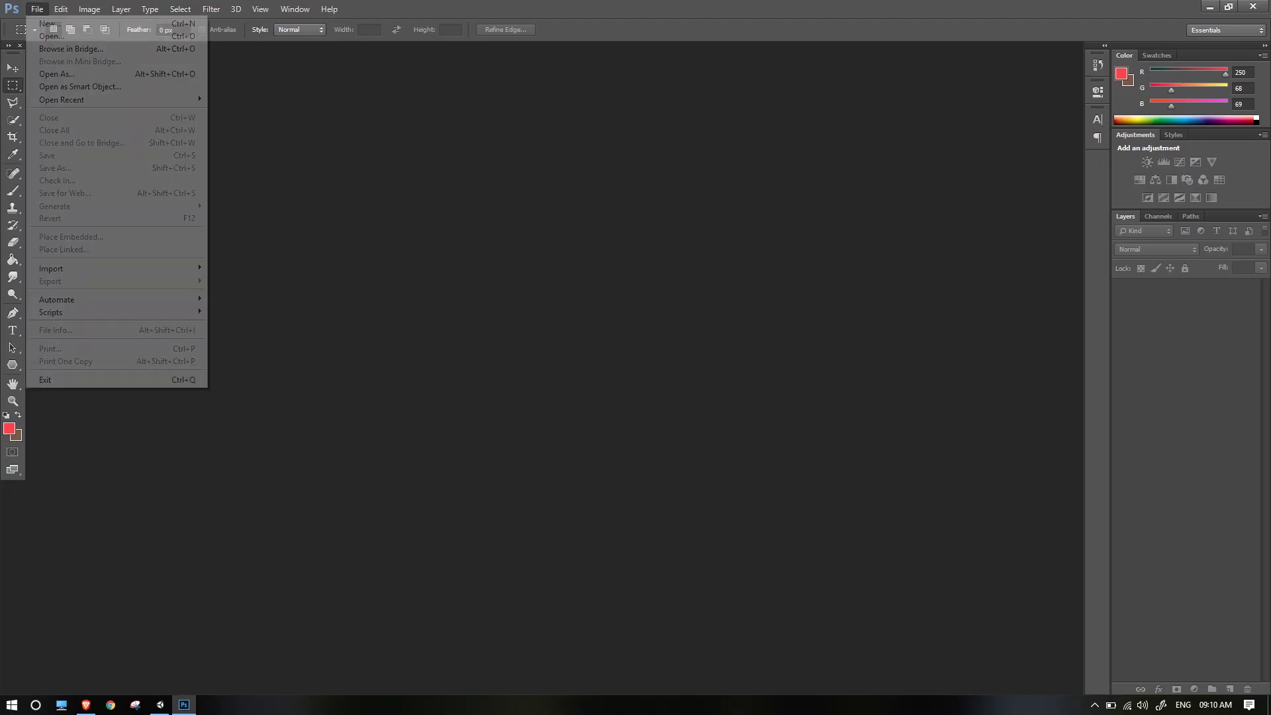
In Photoshop, create a 500 x 500 pixel document named AR_Tut with a white background.
key(ctrl+n)
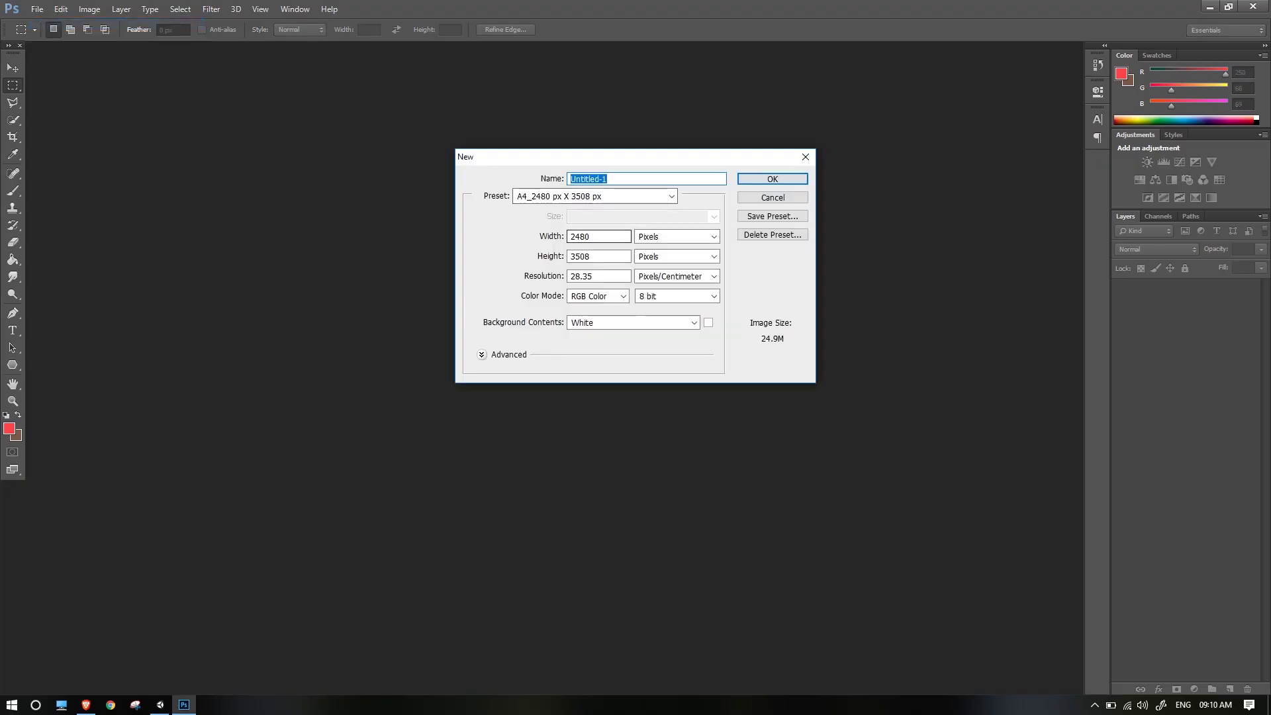
text(500)
key(Tab)
text(500)
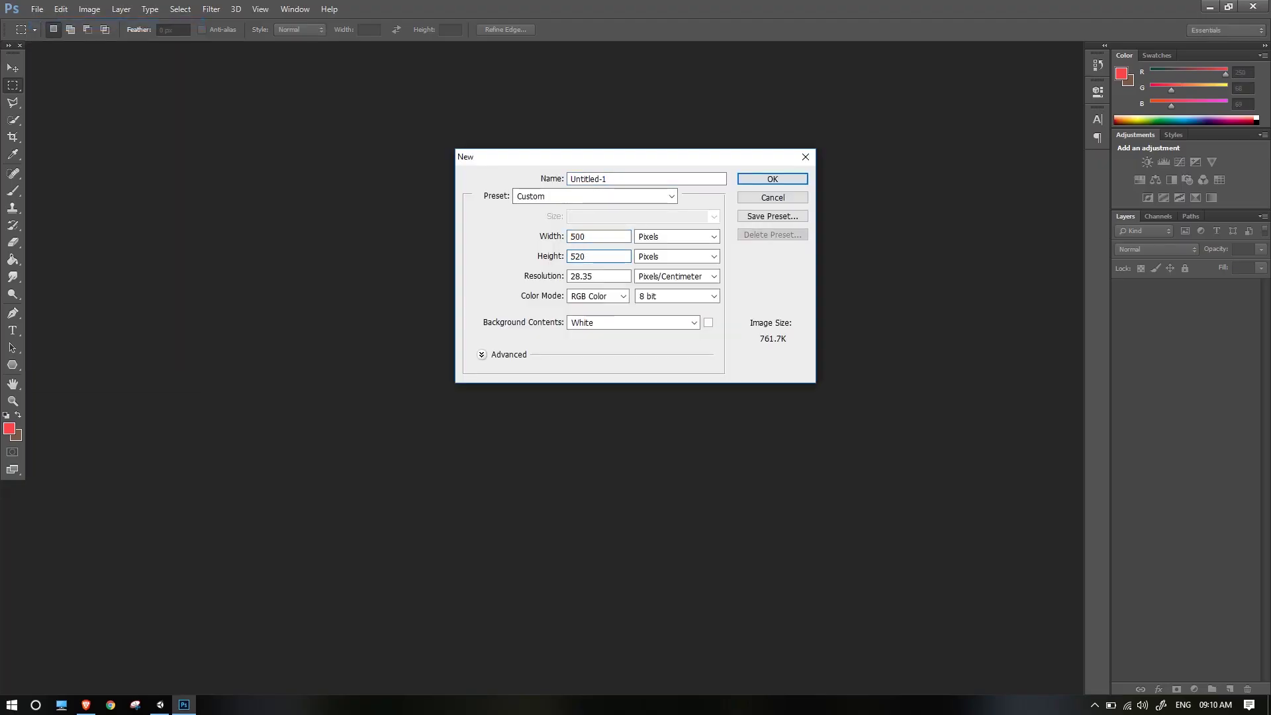
drag(609, 179, 566, 181)
text(AR)
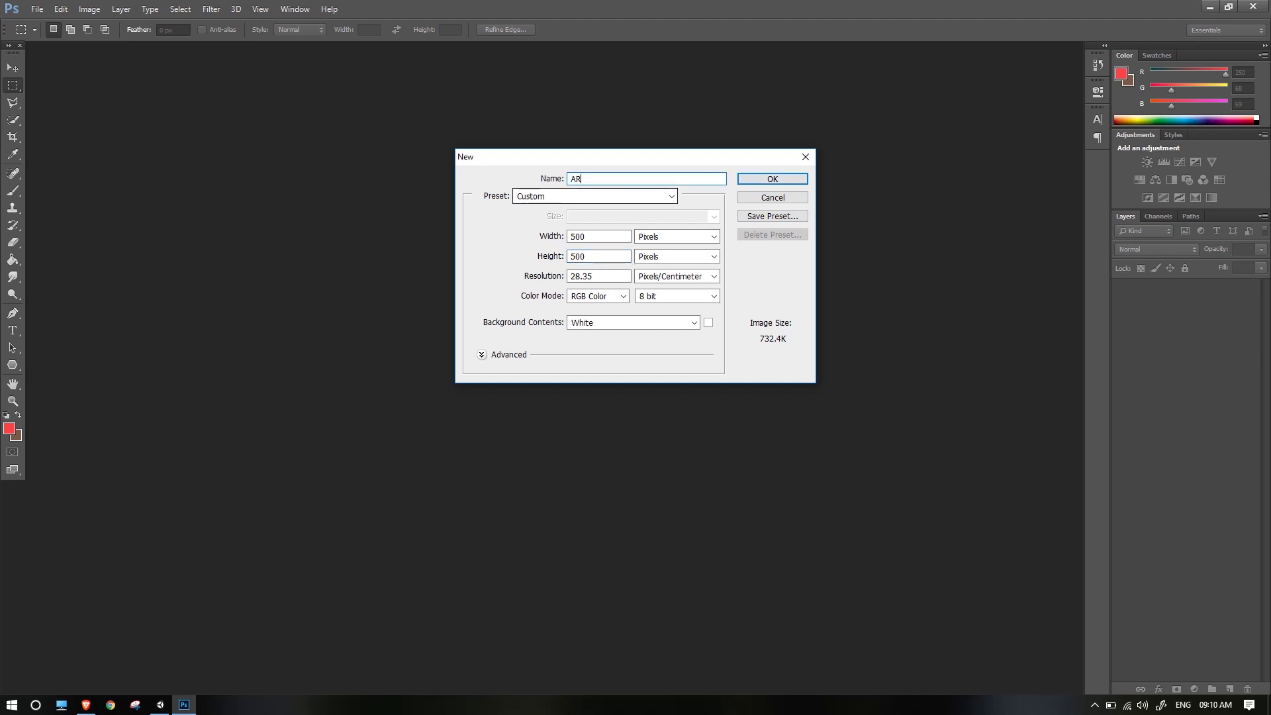
text(_Tut)
key(Return)
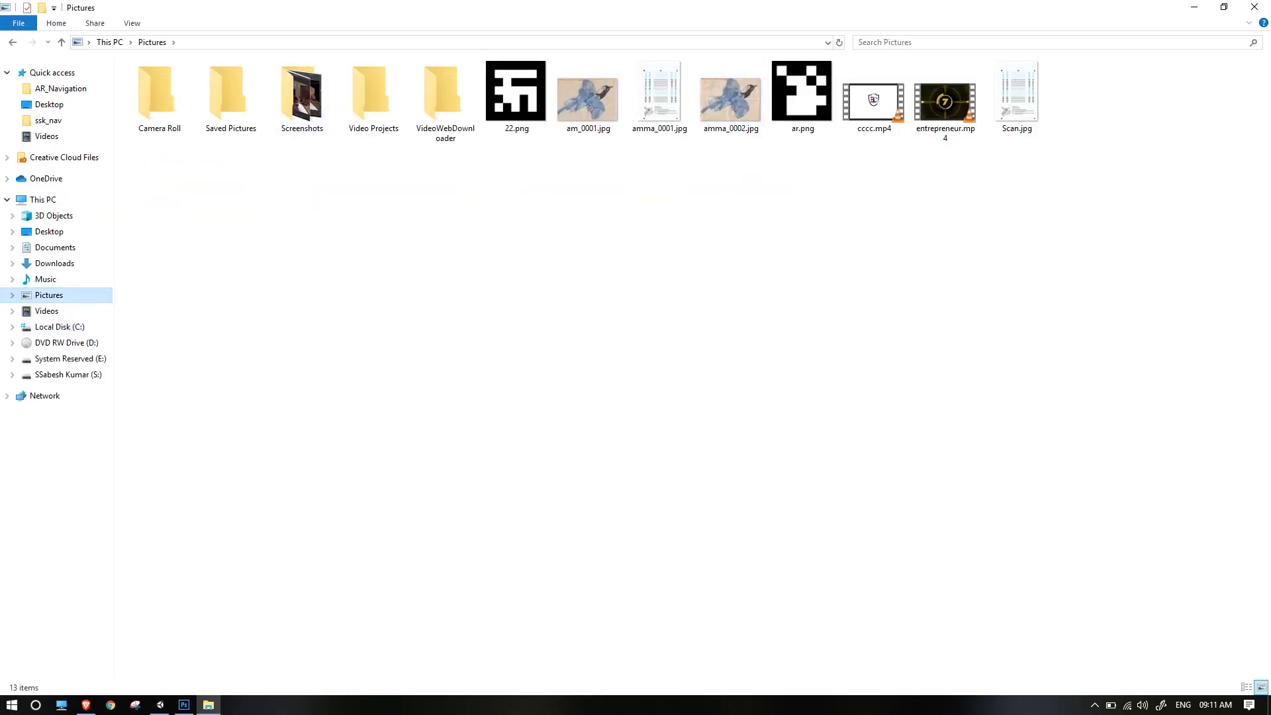
Place ar.png from the Pictures folder into the document and scale it to fill the whole canvas.
drag(802, 92, 536, 371)
shift+drag(420, 486, 347, 560)
drag(489, 455, 540, 403)
shift+drag(399, 506, 369, 535)
key(Return)
Place 22.png directly below the first marker and scale it to the full canvas width.
drag(591, 362, 523, 627)
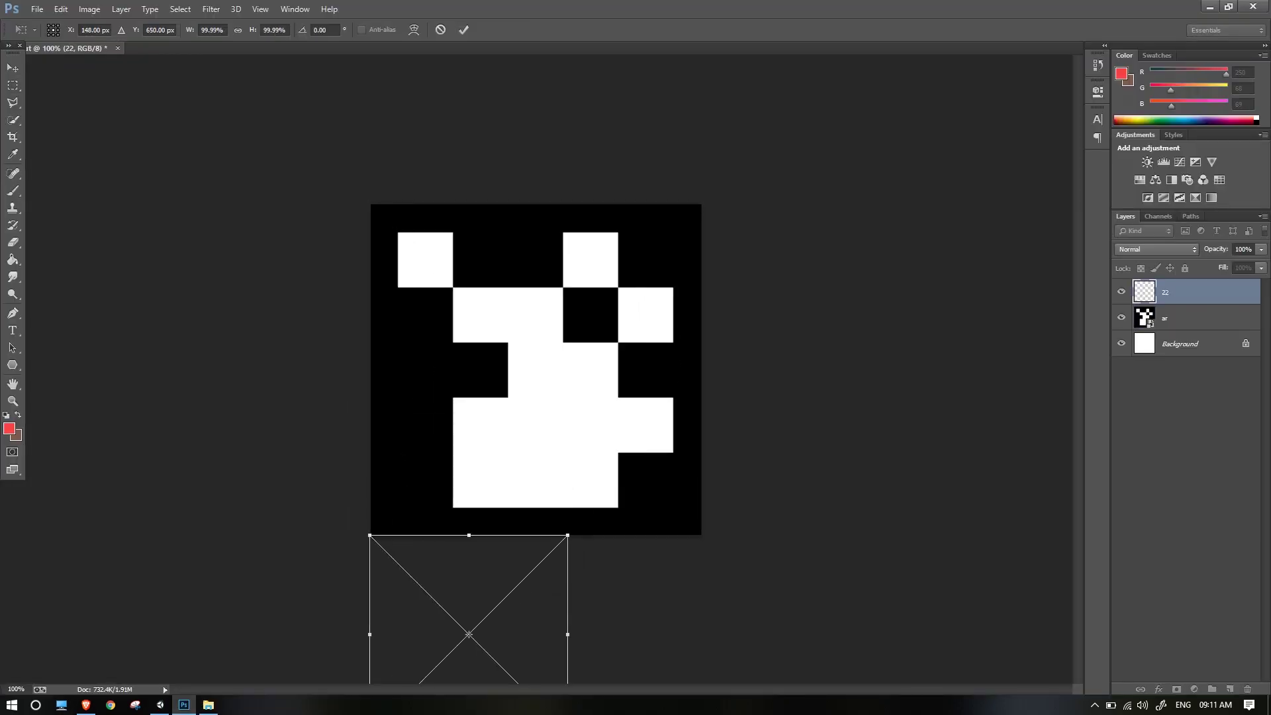
alt+scroll(523, 626, down, 3)
shift+drag(553, 557, 635, 614)
key(Return)
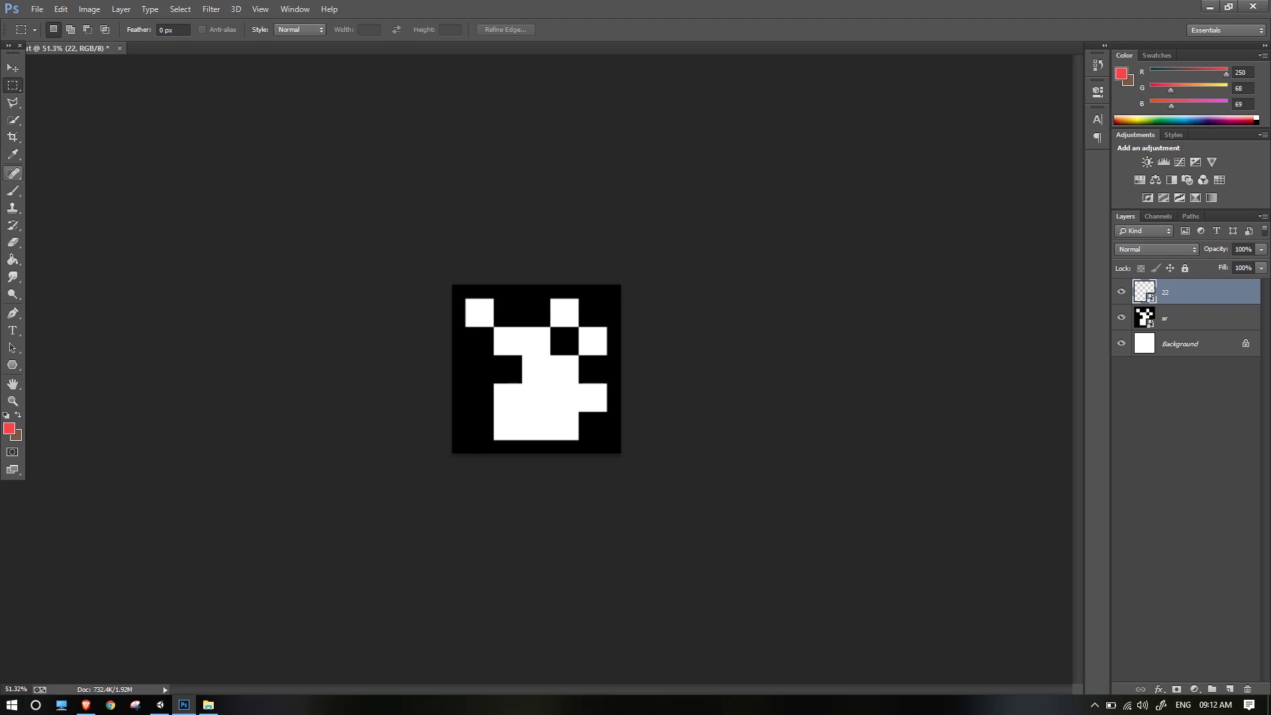
Extend the canvas downward with the Crop tool to include the whole second marker.
click(13, 137)
drag(537, 453, 537, 538)
key(Return)
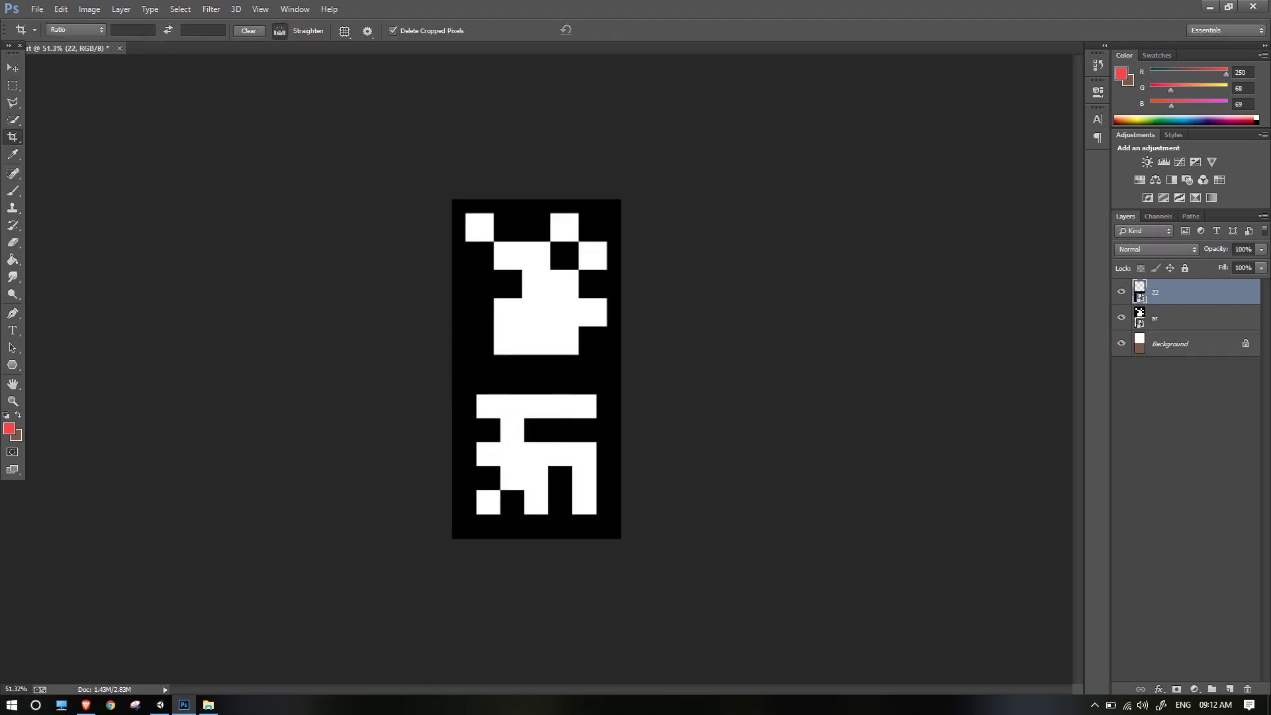
Save the combined marker image in the Pictures folder as the JPEG file AR_Tut.jpg.
key(ctrl+s)
click(55, 172)
click(159, 308)
click(159, 410)
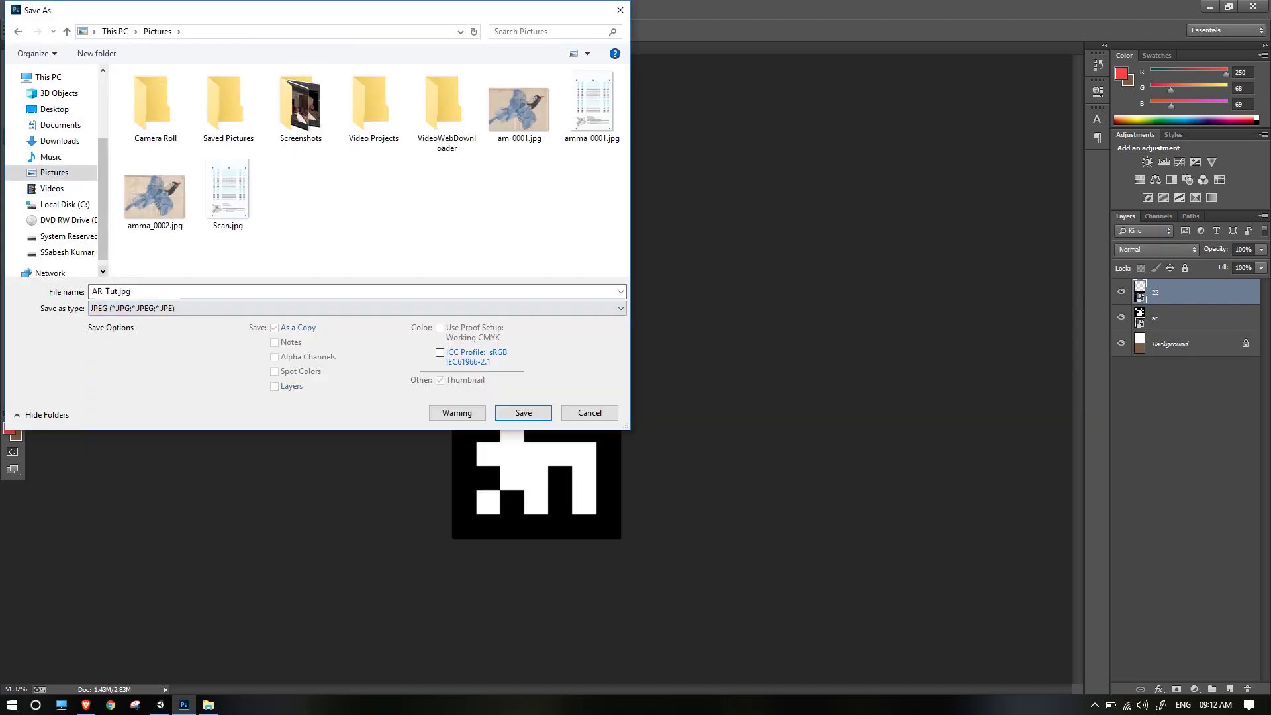
key(Return)
Back in the Vuforia portal, start adding a Single Image target and choose AR_Tut.jpg from Pictures as its file.
click(86, 705)
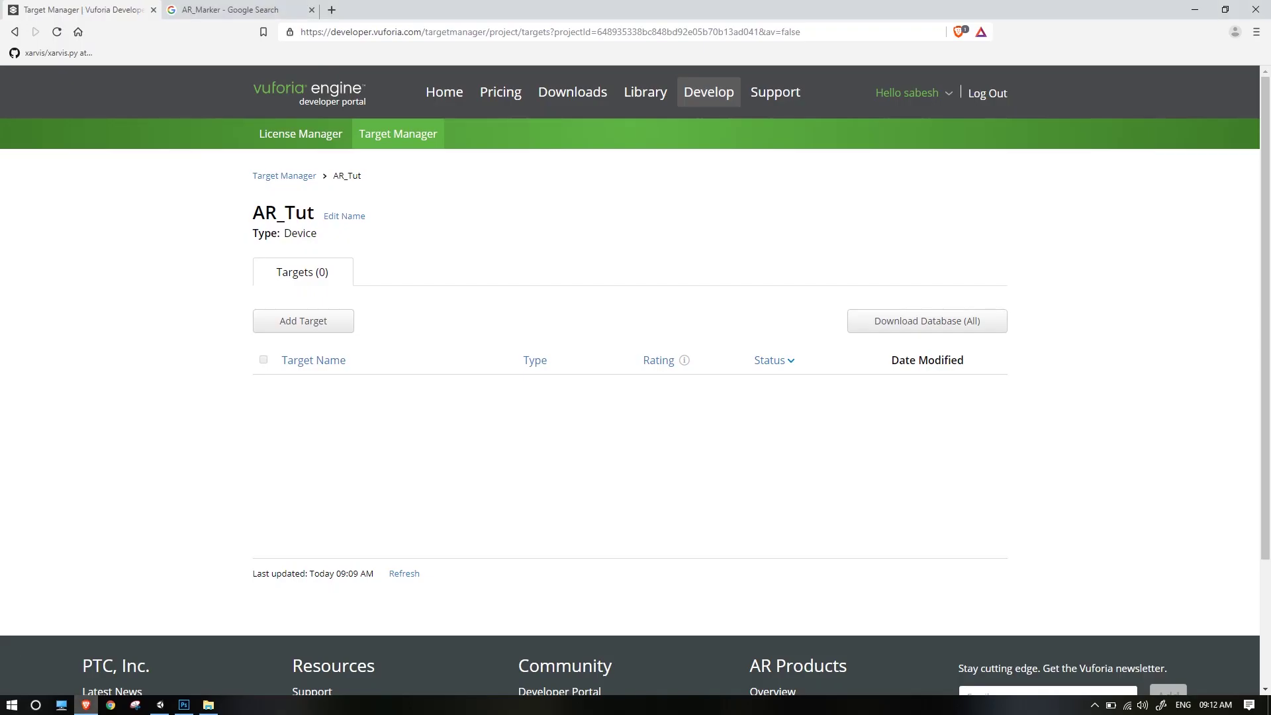
click(303, 320)
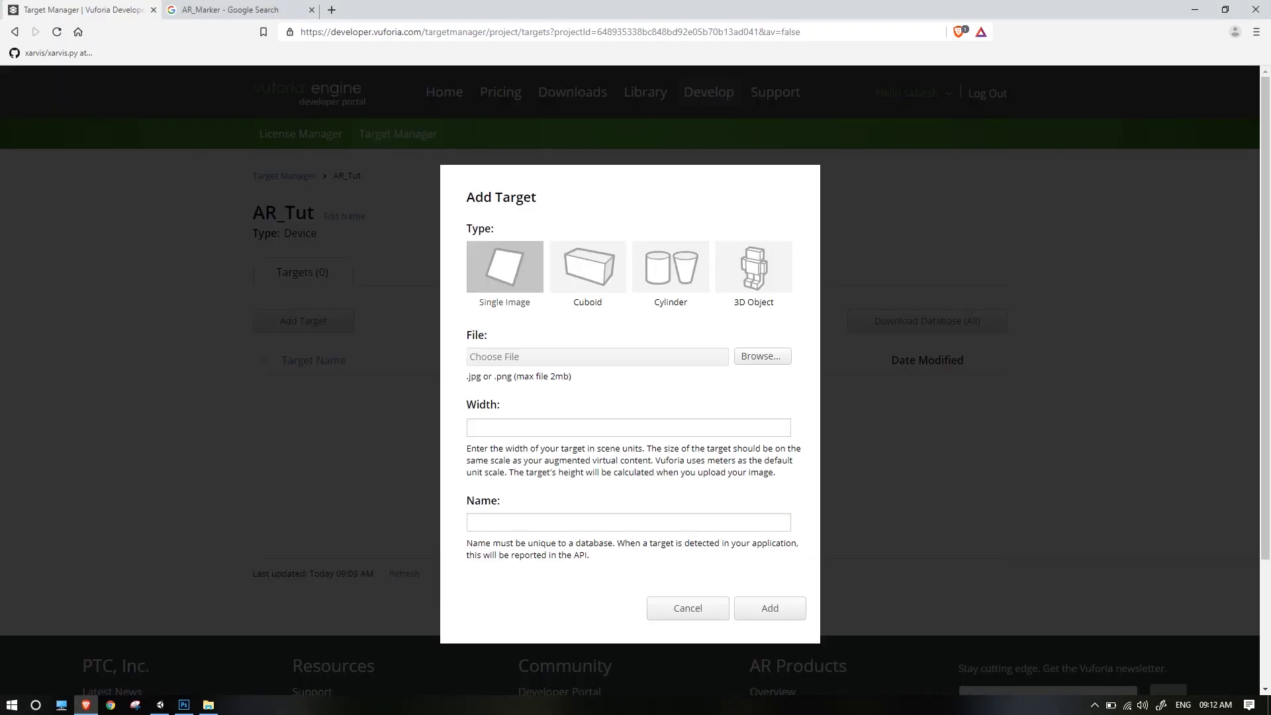
click(759, 357)
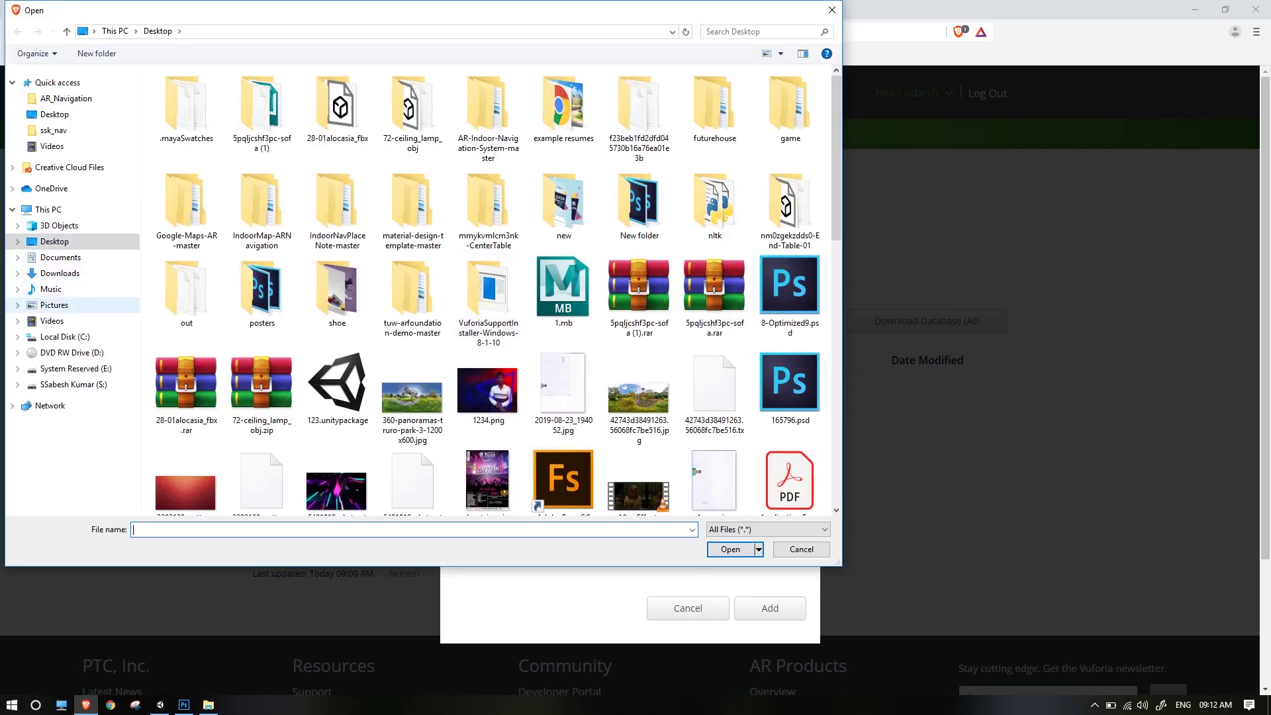
click(54, 305)
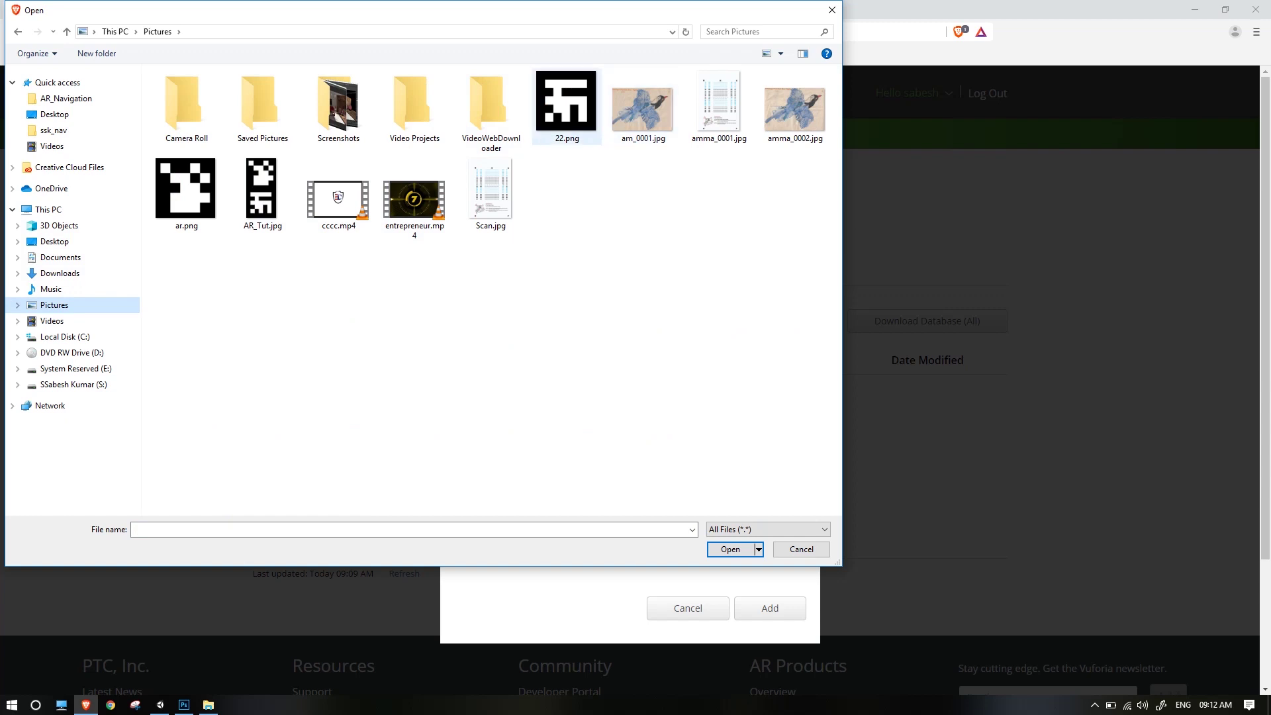
click(262, 194)
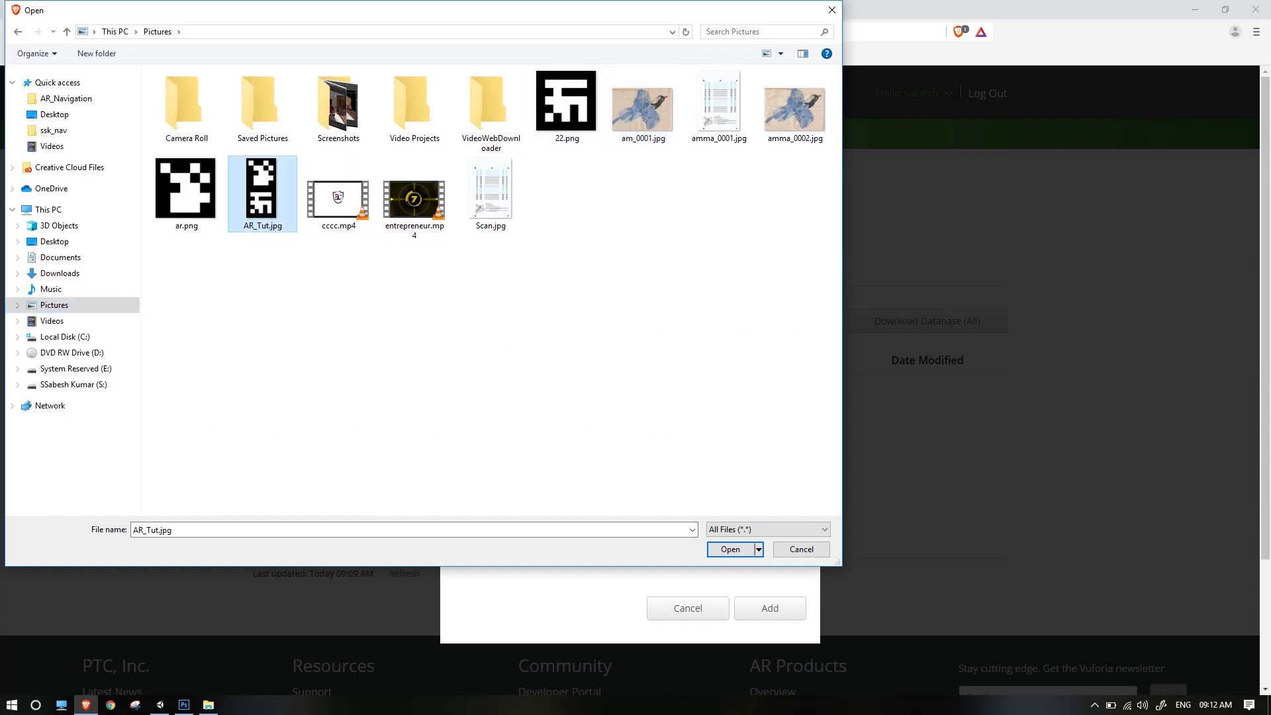
double_click(262, 194)
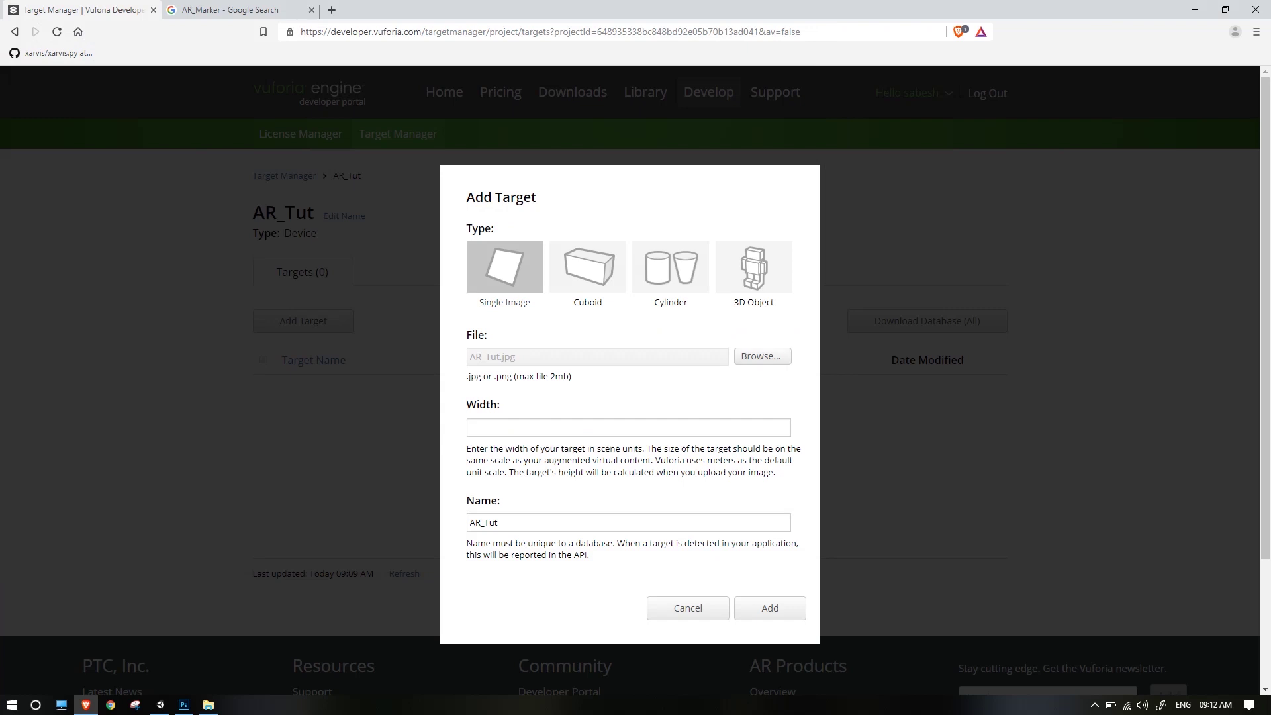
Set the target width to 50 and add the target to the database.
click(628, 428)
text(50)
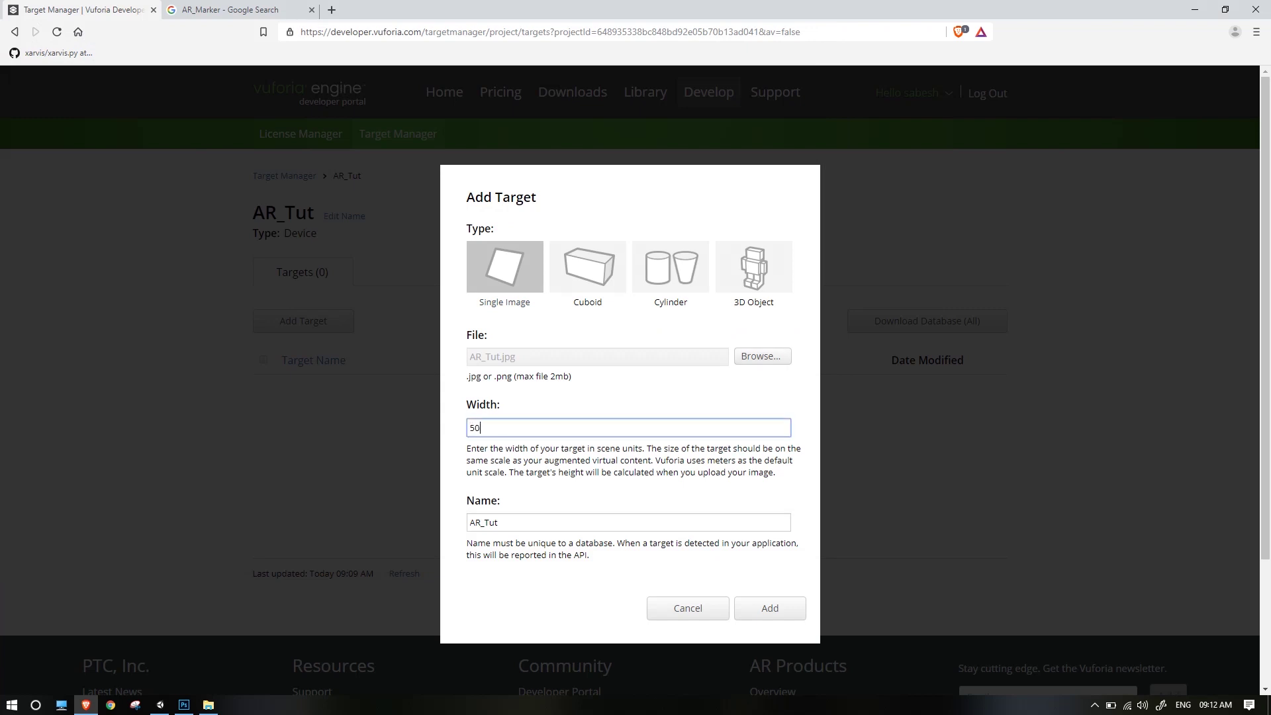
scroll(636, 378, down, 2)
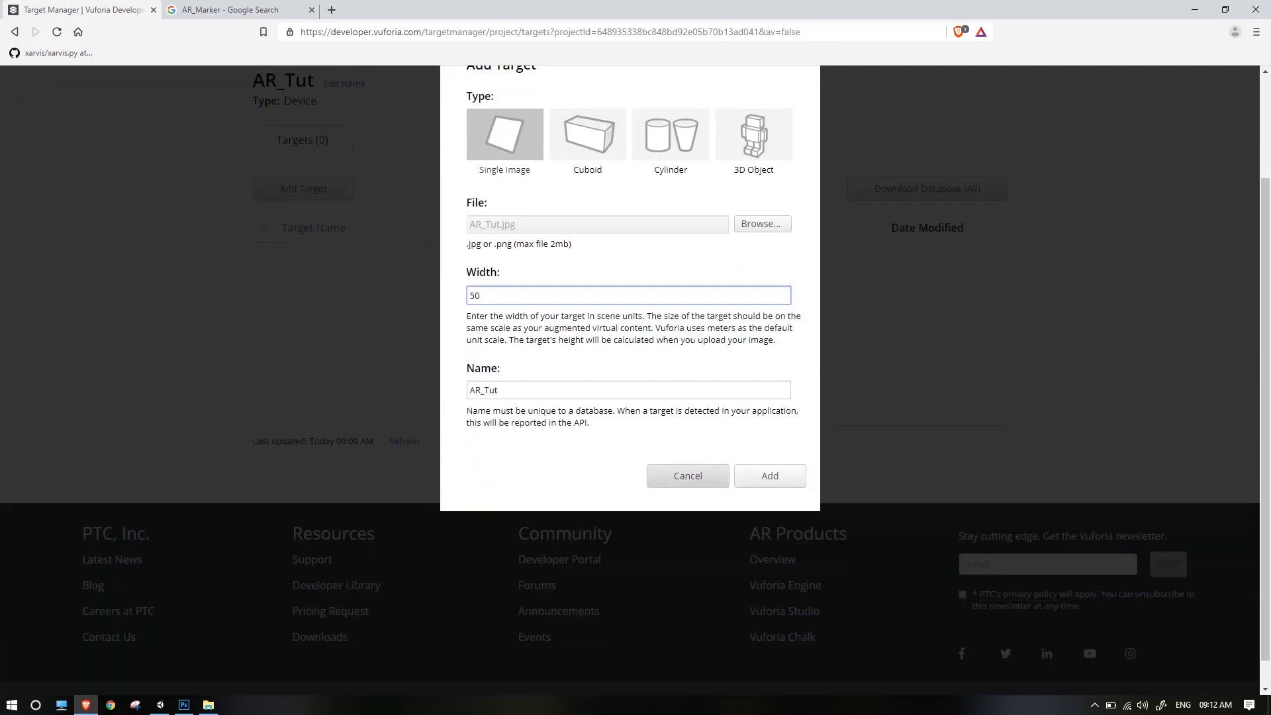
click(770, 476)
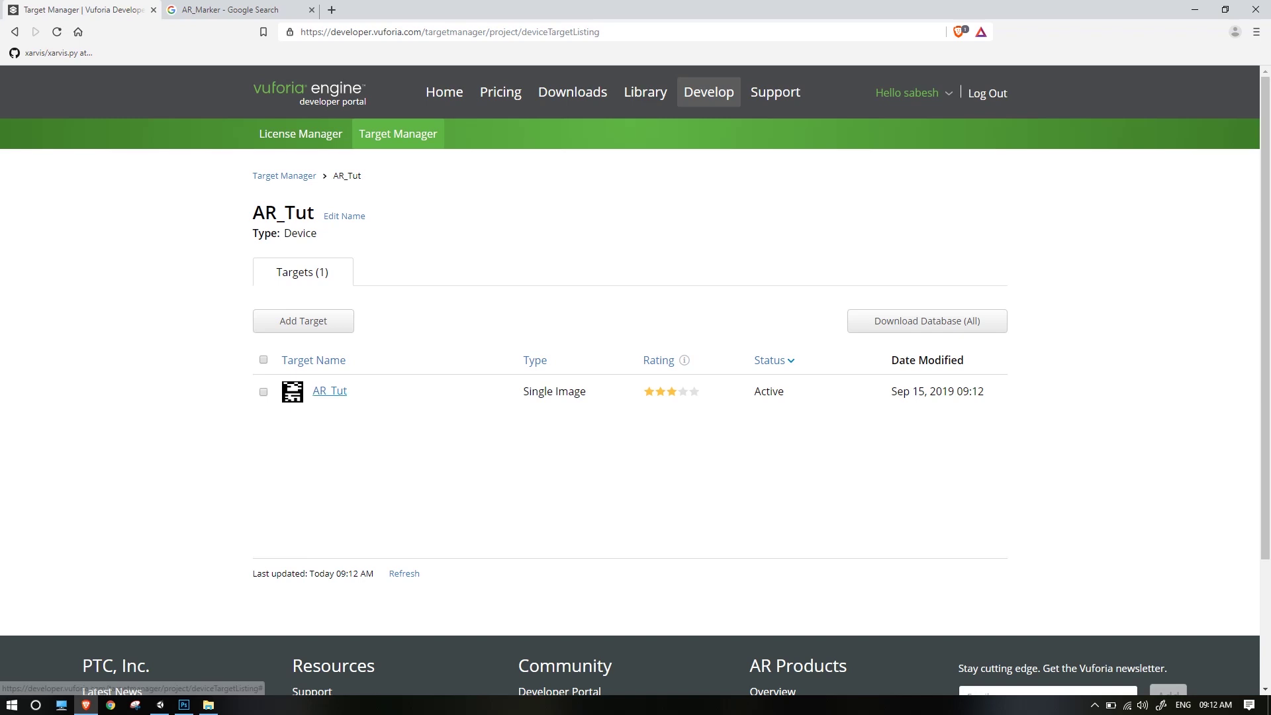
Open the AR_Tut target's details and show its detected features on the marker image.
click(330, 392)
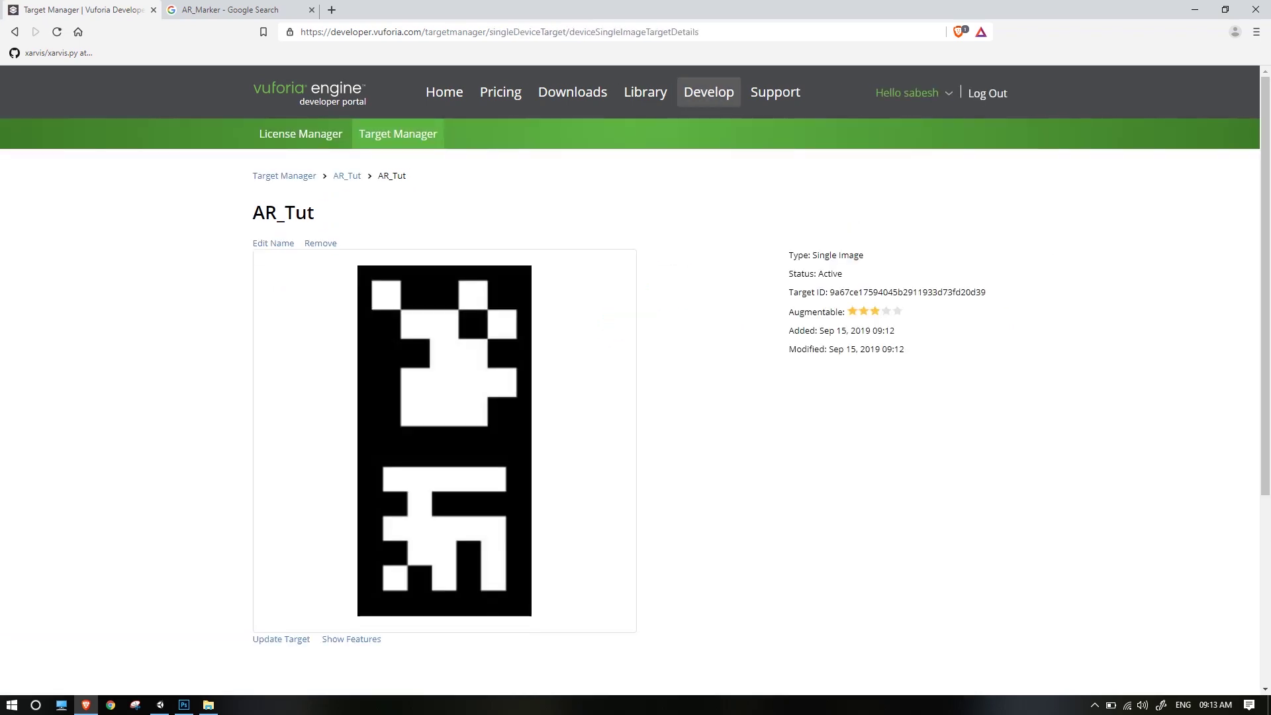
scroll(636, 378, down, 2)
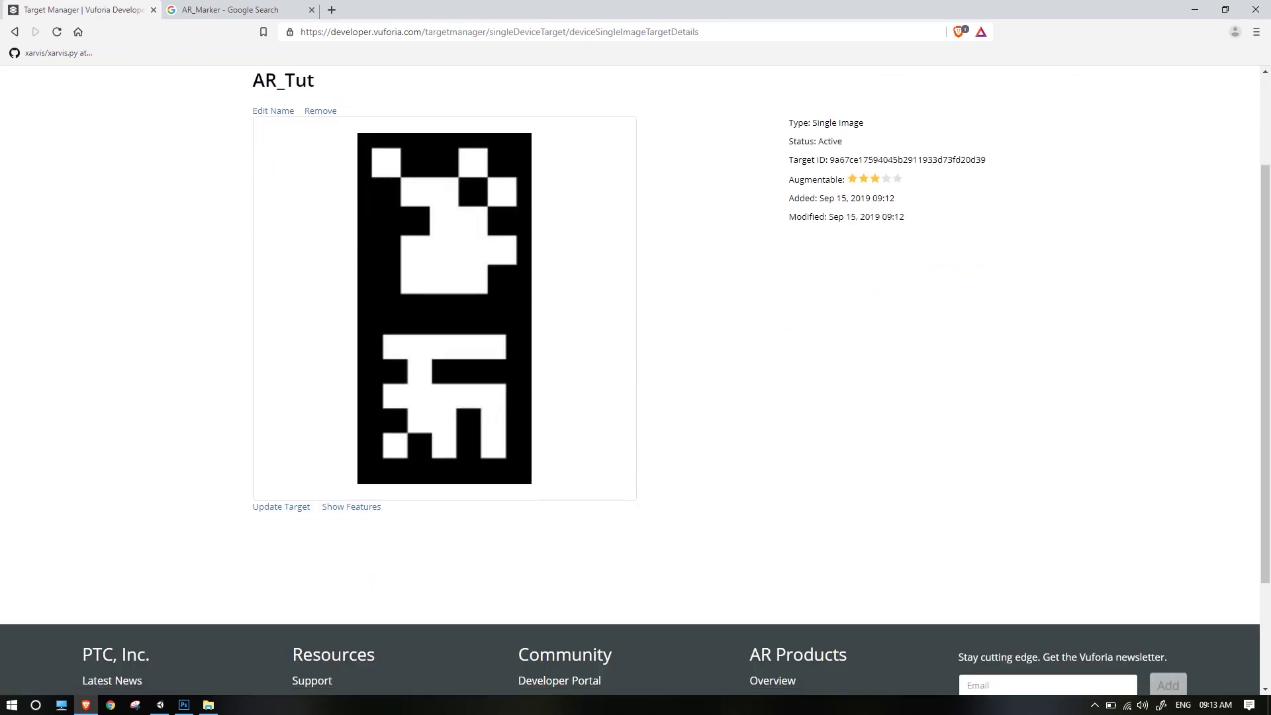
click(351, 507)
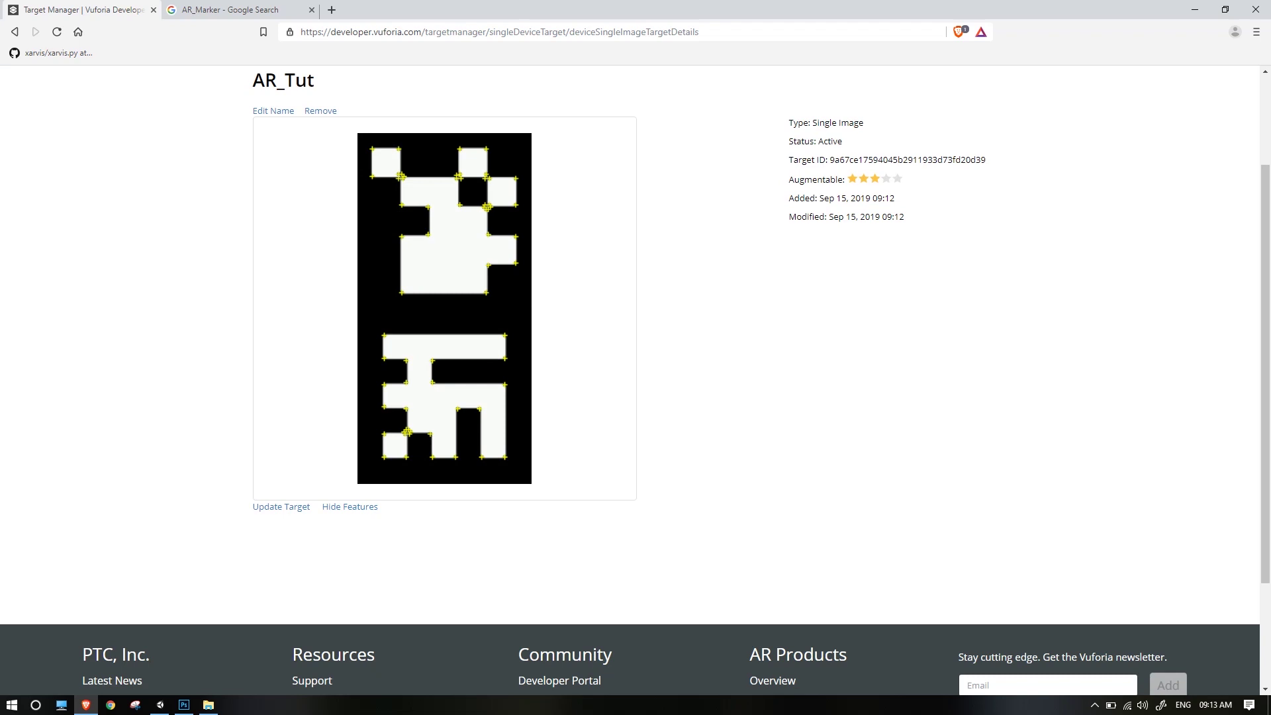
scroll(636, 380, up, 2)
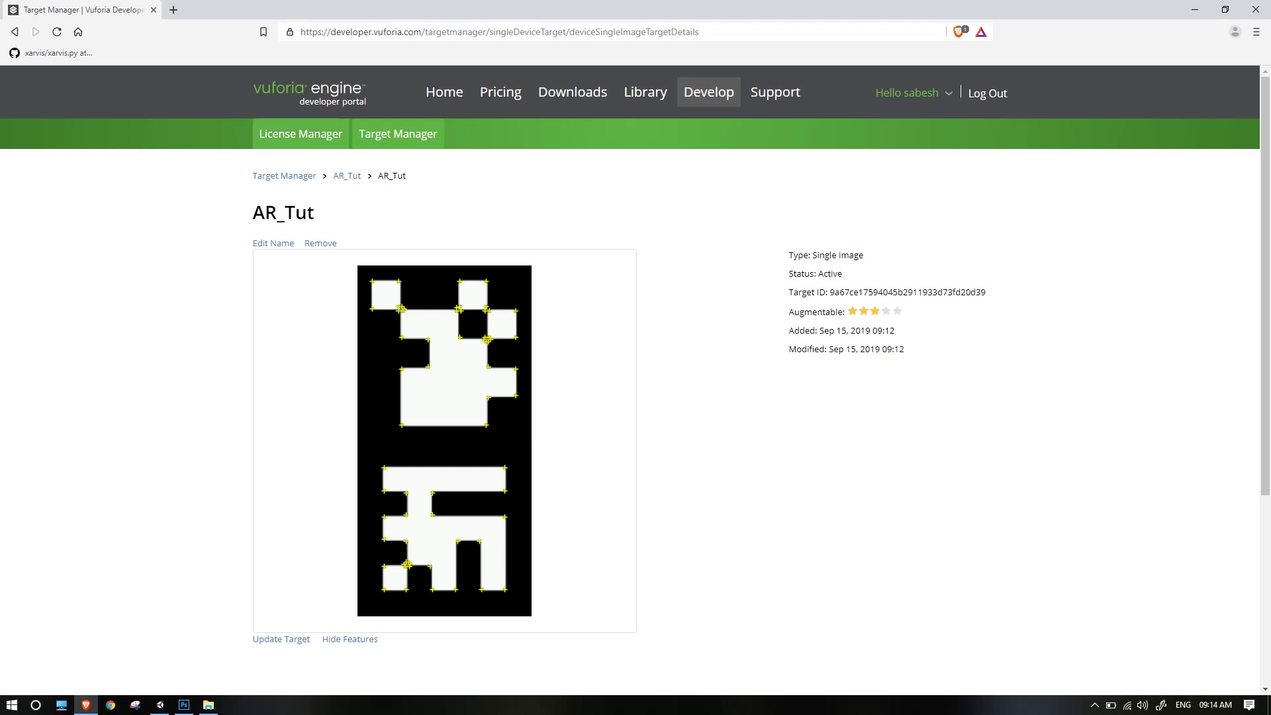
Reopen the AR_Tut database and download it for the Unity Editor, saving AR_Tut.unitypackage in the Pictures folder.
click(398, 134)
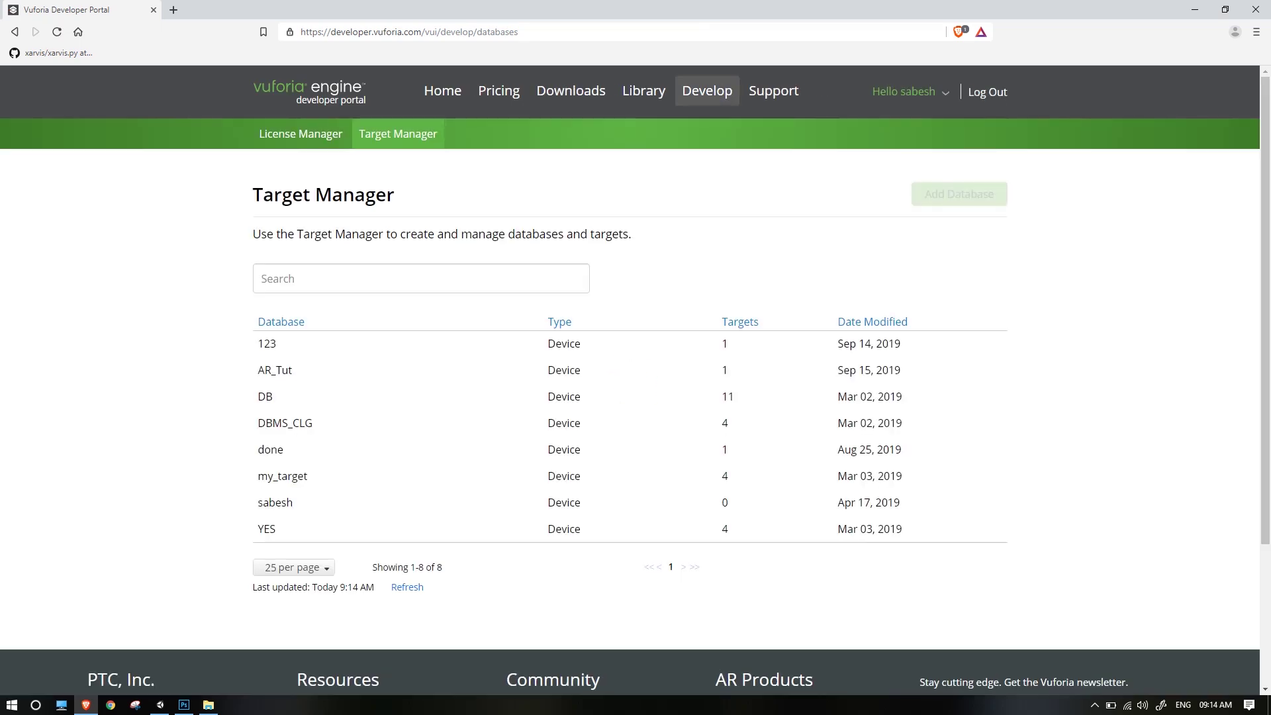
click(274, 370)
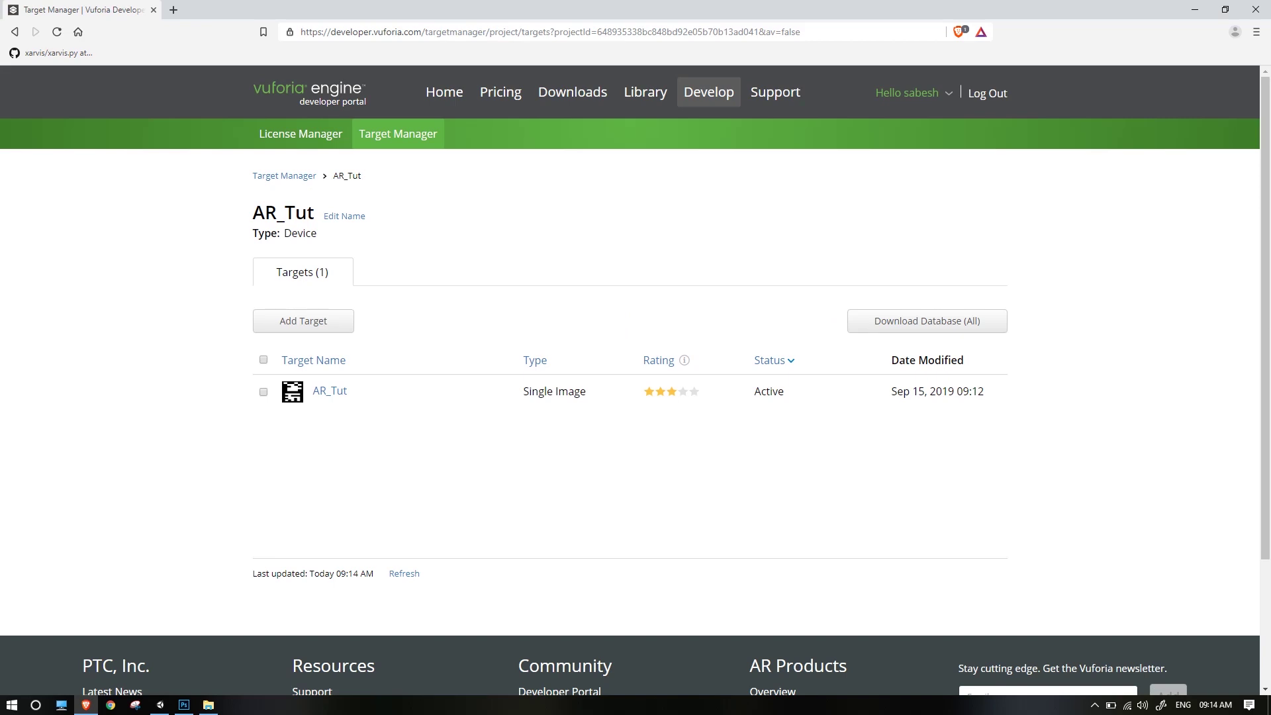
click(927, 321)
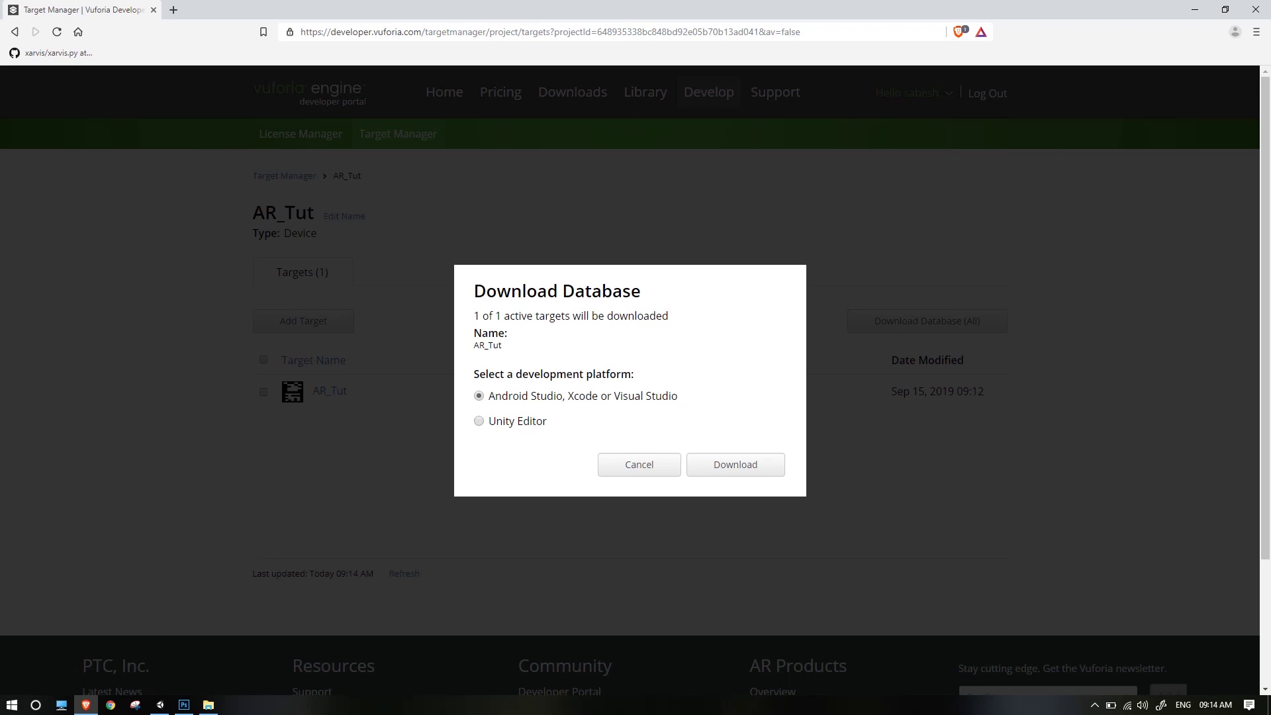
click(736, 464)
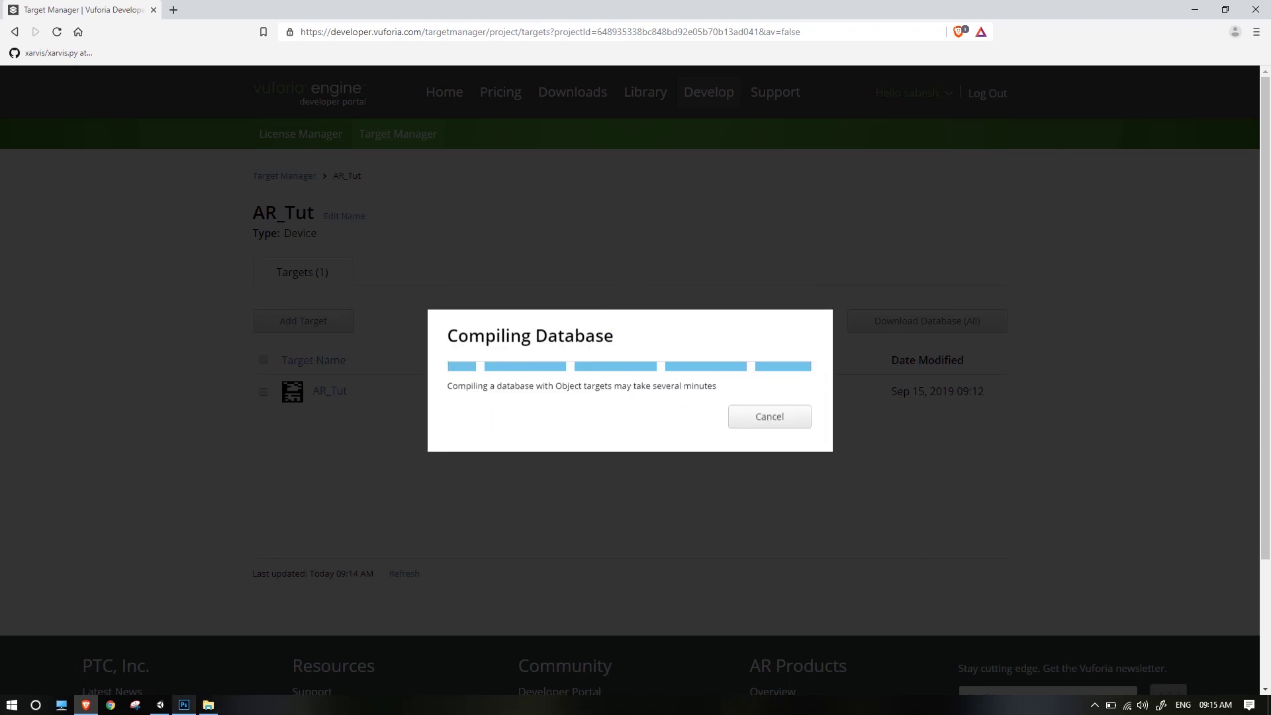
mouse_move(209, 705)
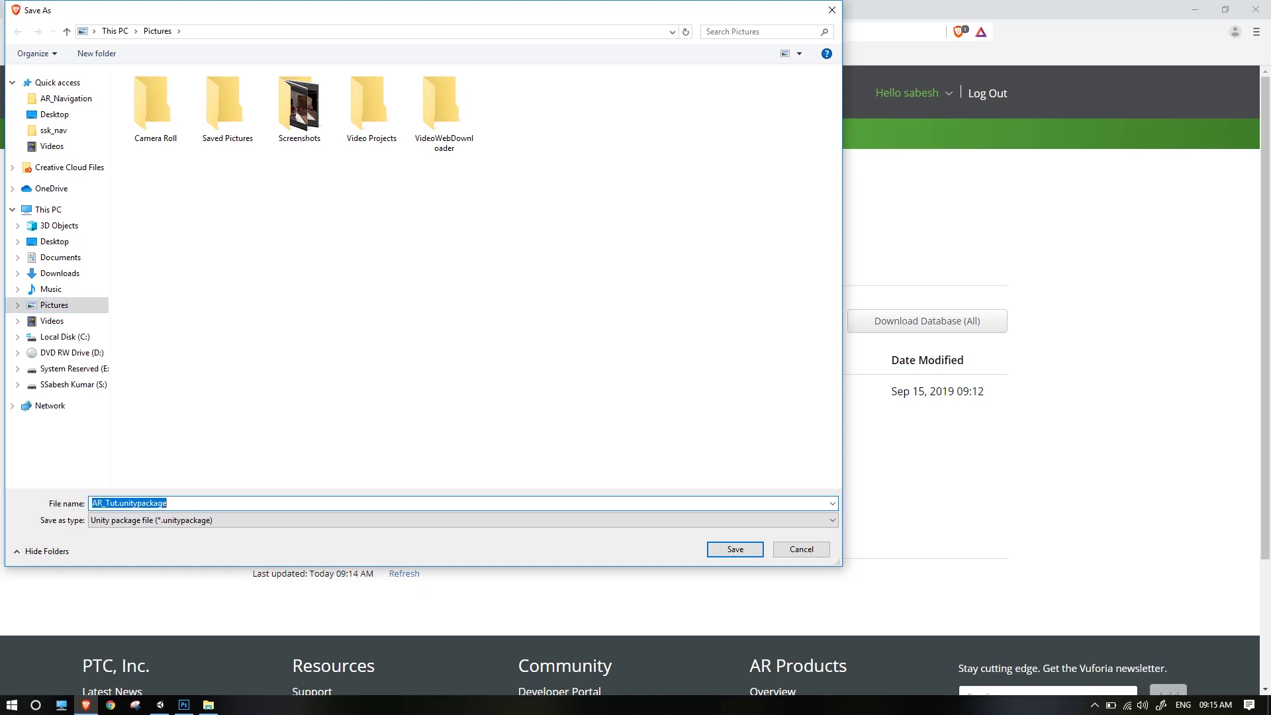
click(398, 298)
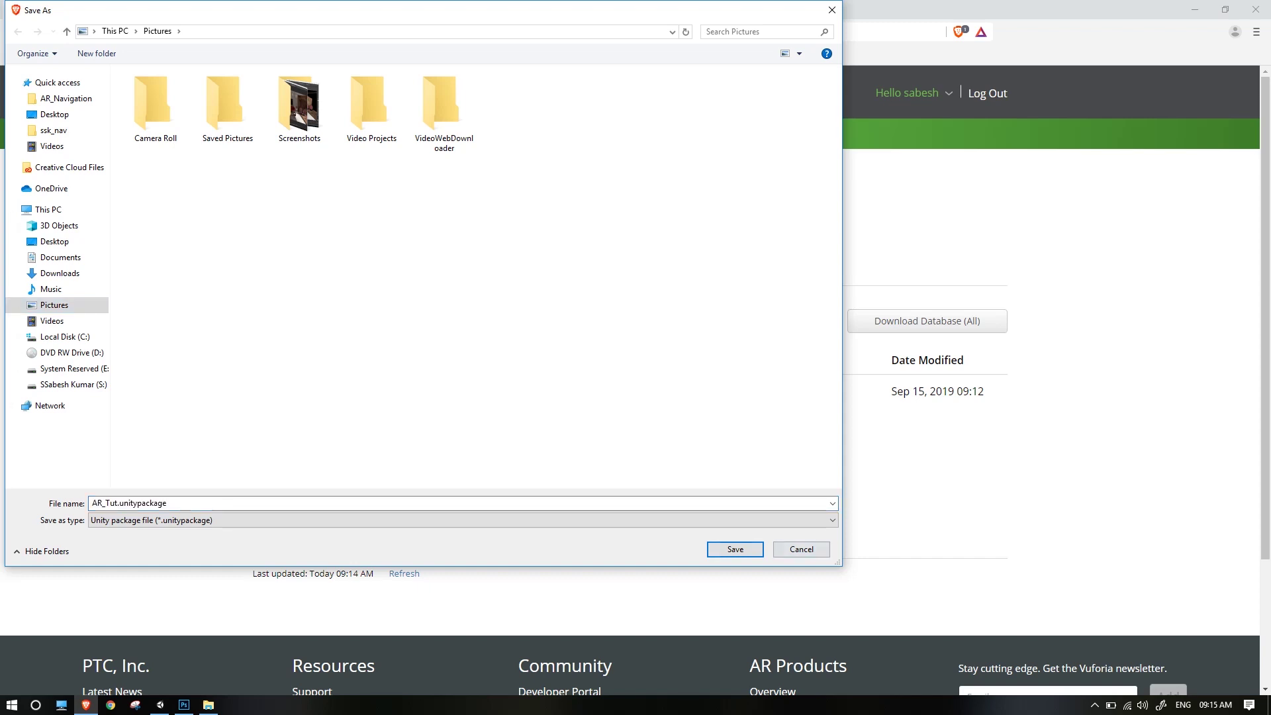
click(735, 550)
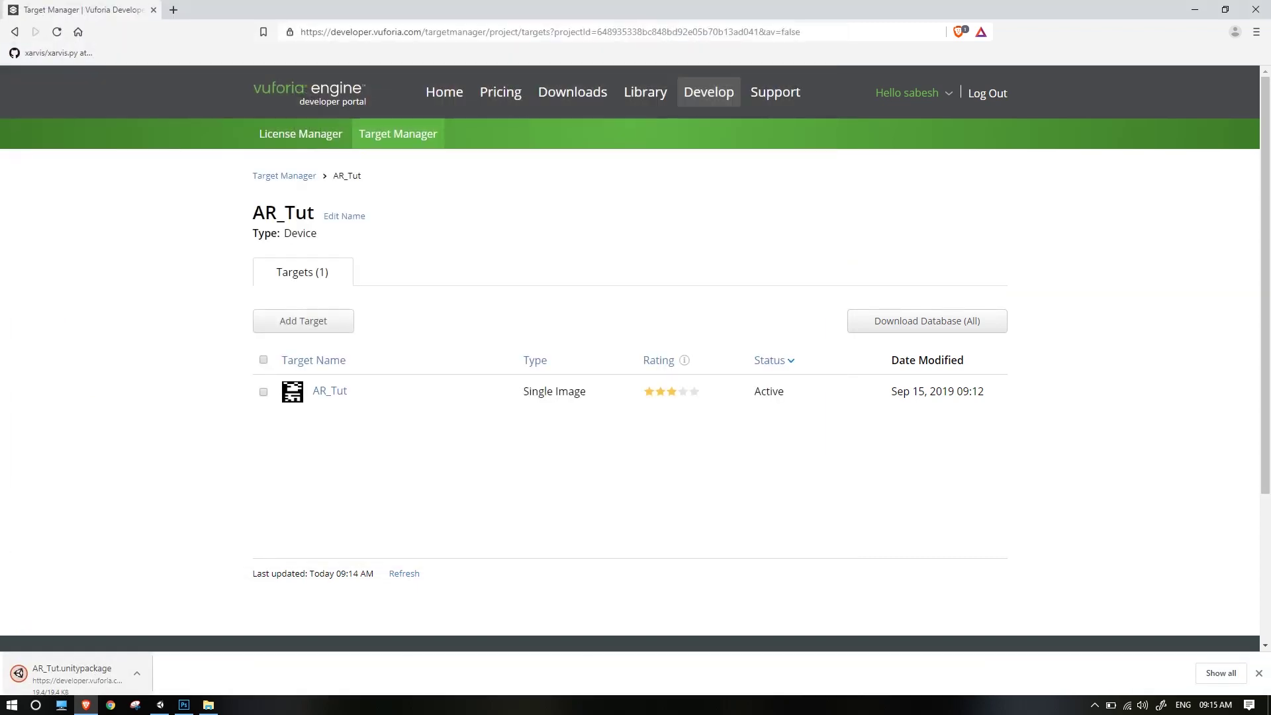
click(1259, 673)
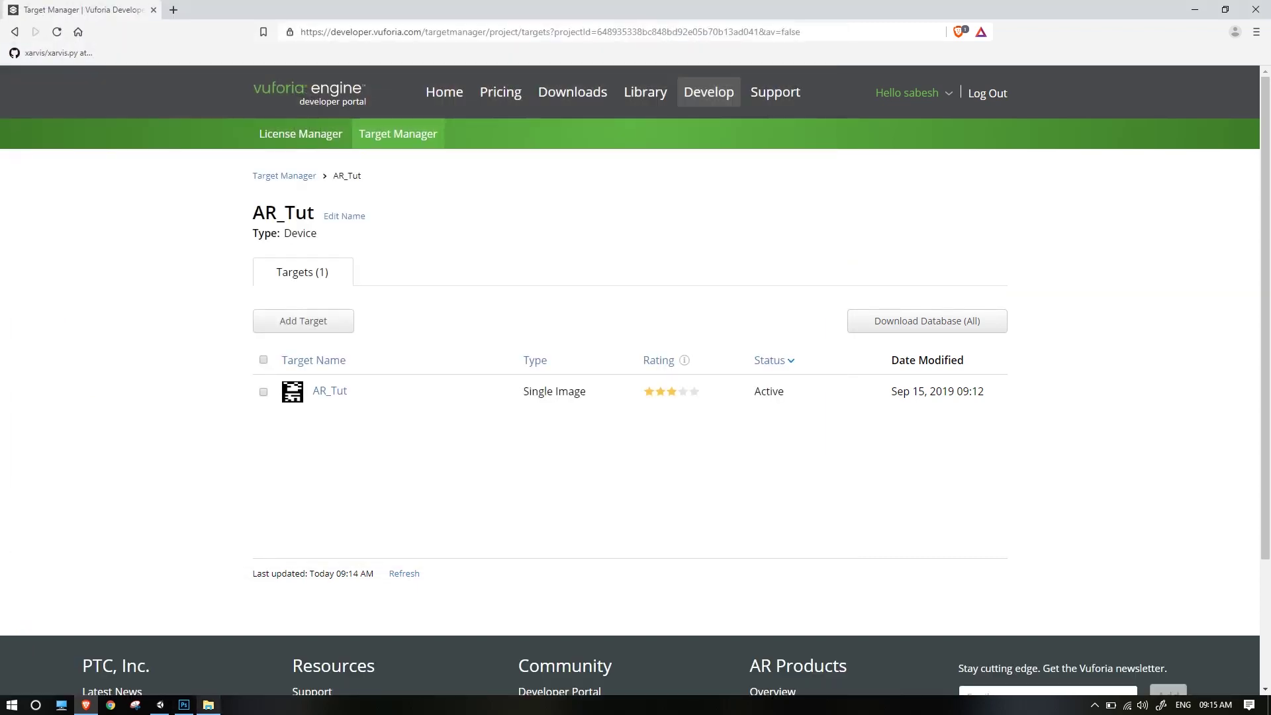
Import all contents of AR_Tut.unitypackage from the Pictures folder into the Unity project.
click(209, 706)
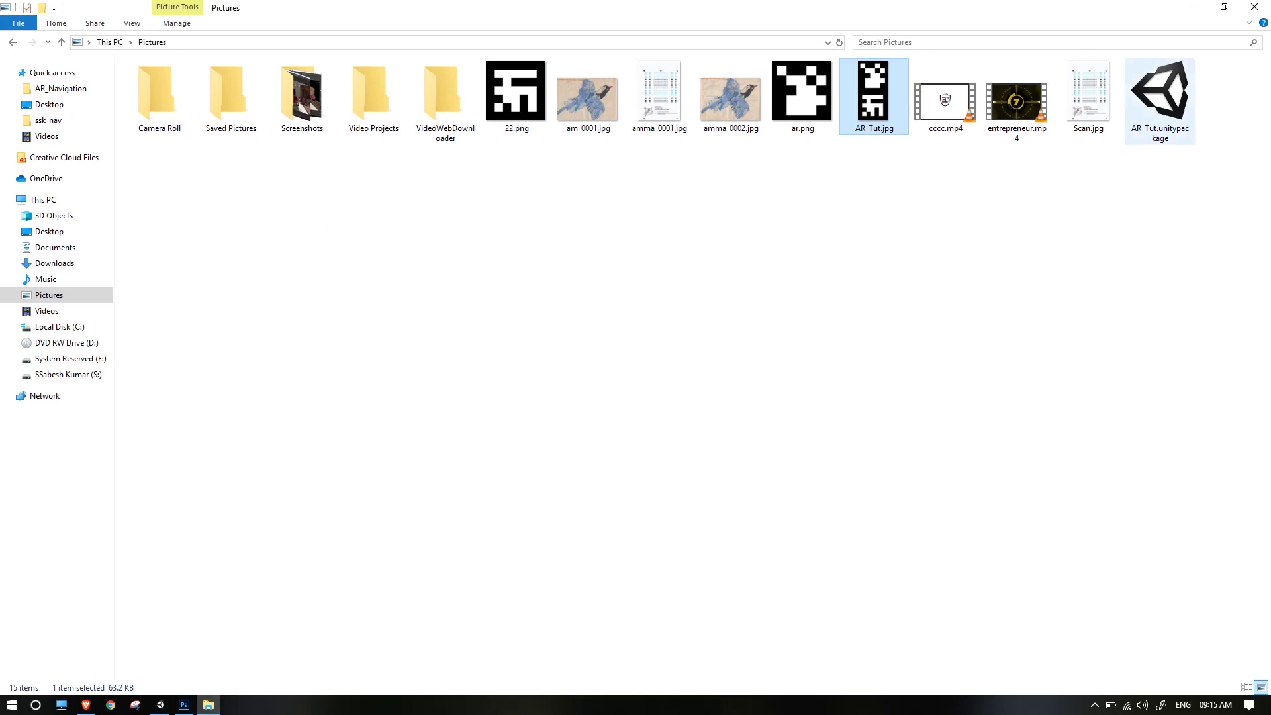
click(1160, 101)
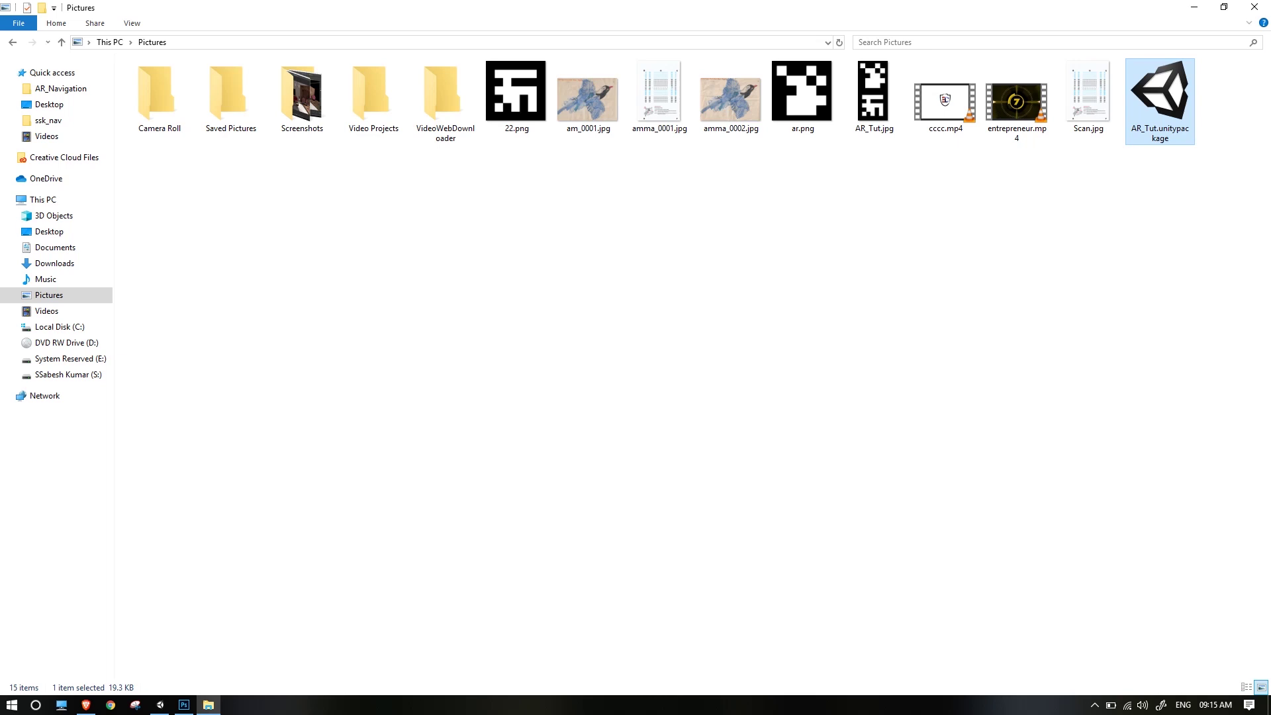
key(Return)
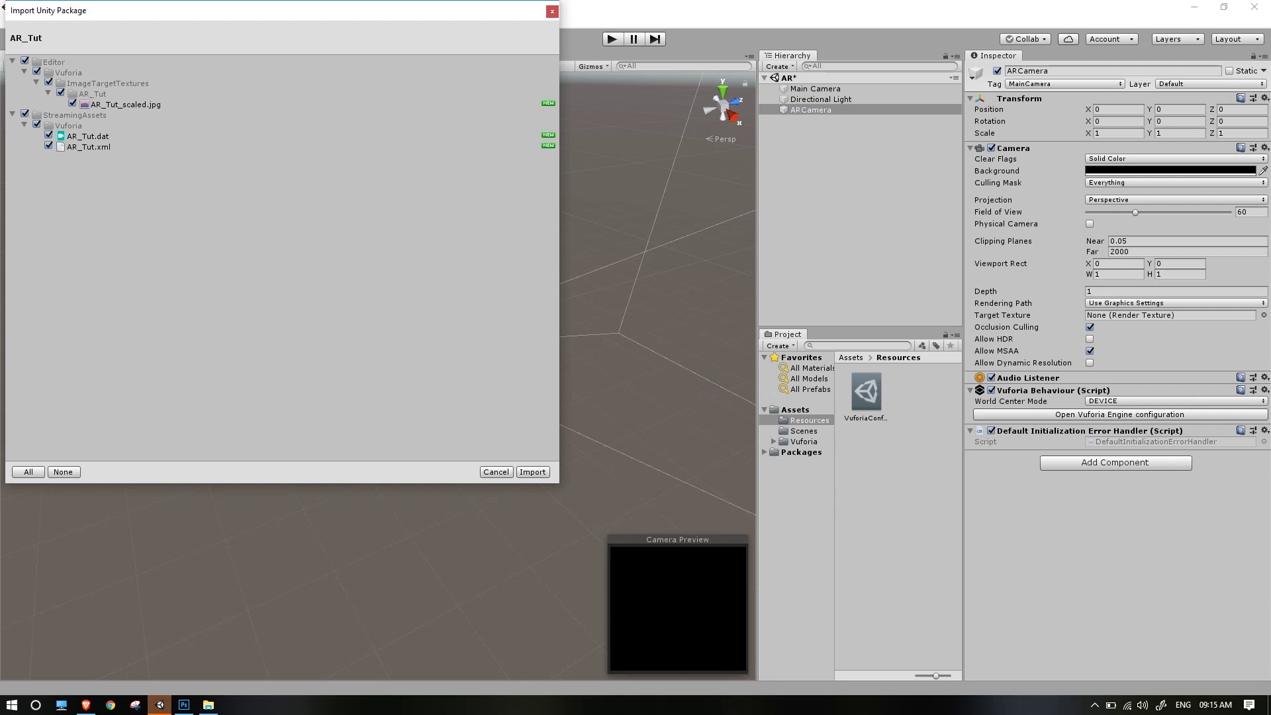
key(Return)
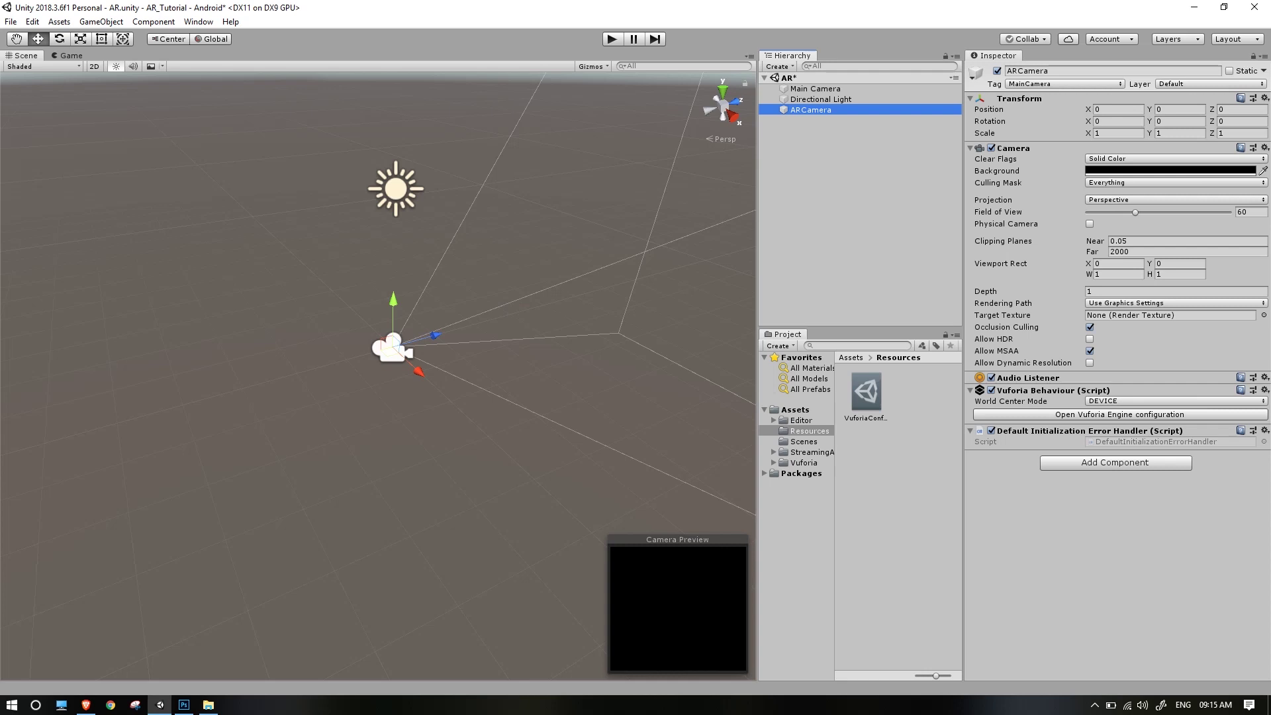
Examine the imported AR_Tut database files in the StreamingAssets Vuforia folder and return to the Assets root.
alt+drag(397, 371, 457, 391)
click(812, 452)
double_click(866, 392)
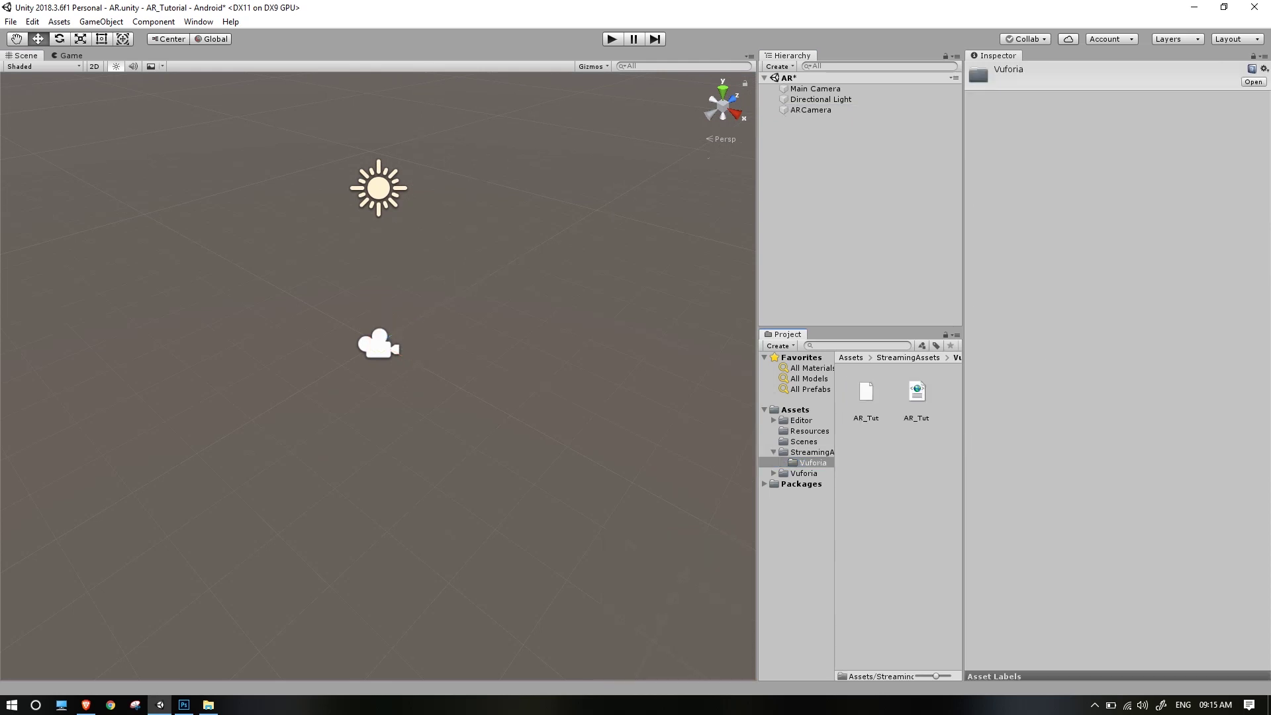
click(917, 392)
click(866, 392)
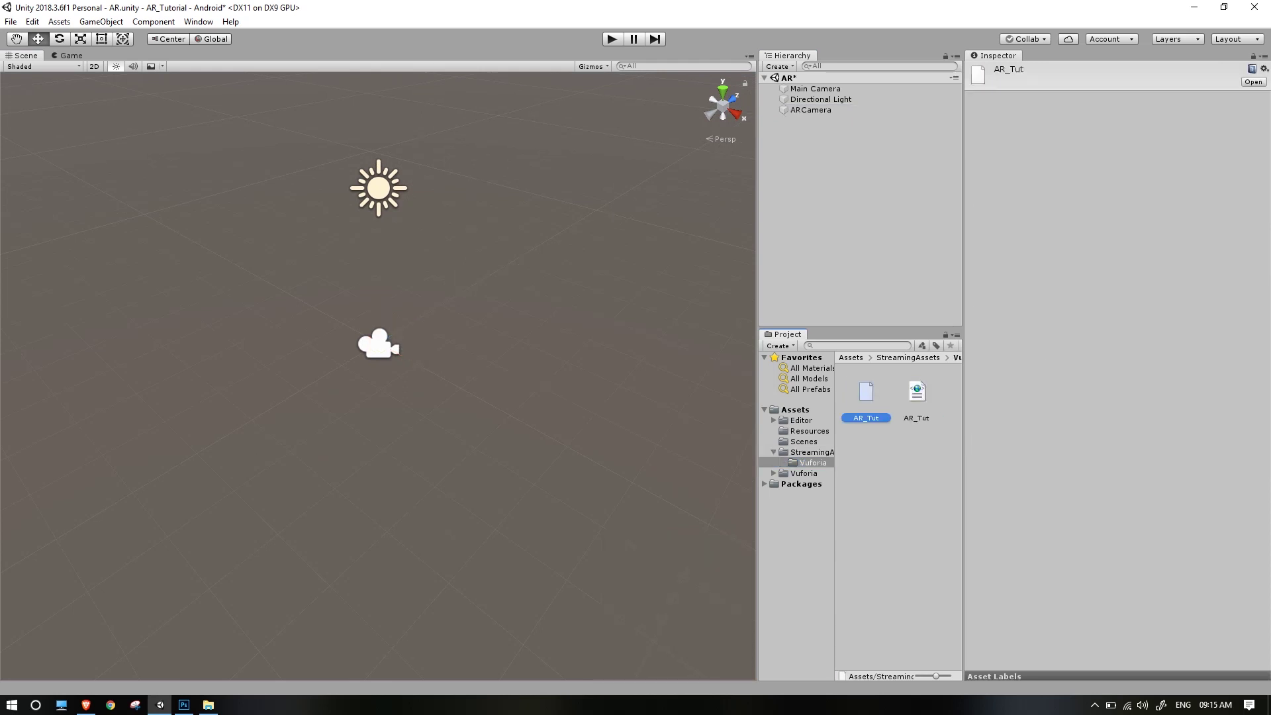
click(795, 410)
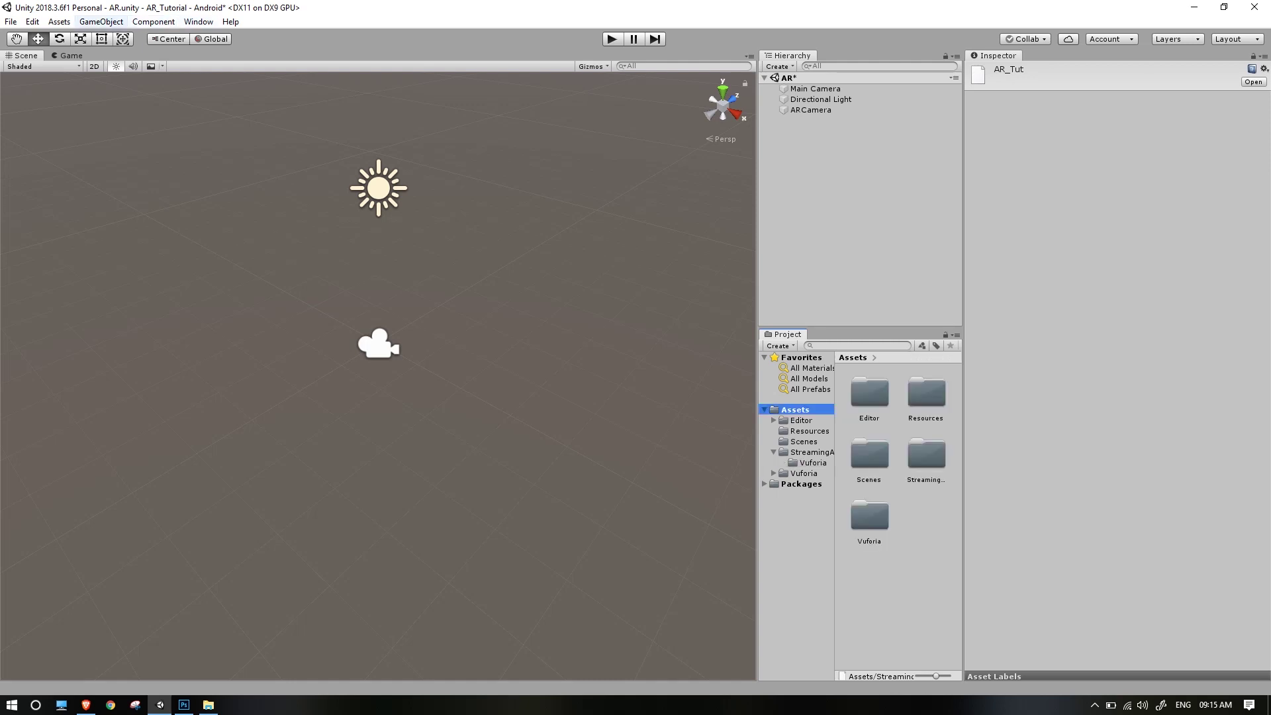
Add a Vuforia Engine image target as a child of ARCamera and bring the whole marker into view.
click(811, 110)
right_click(829, 110)
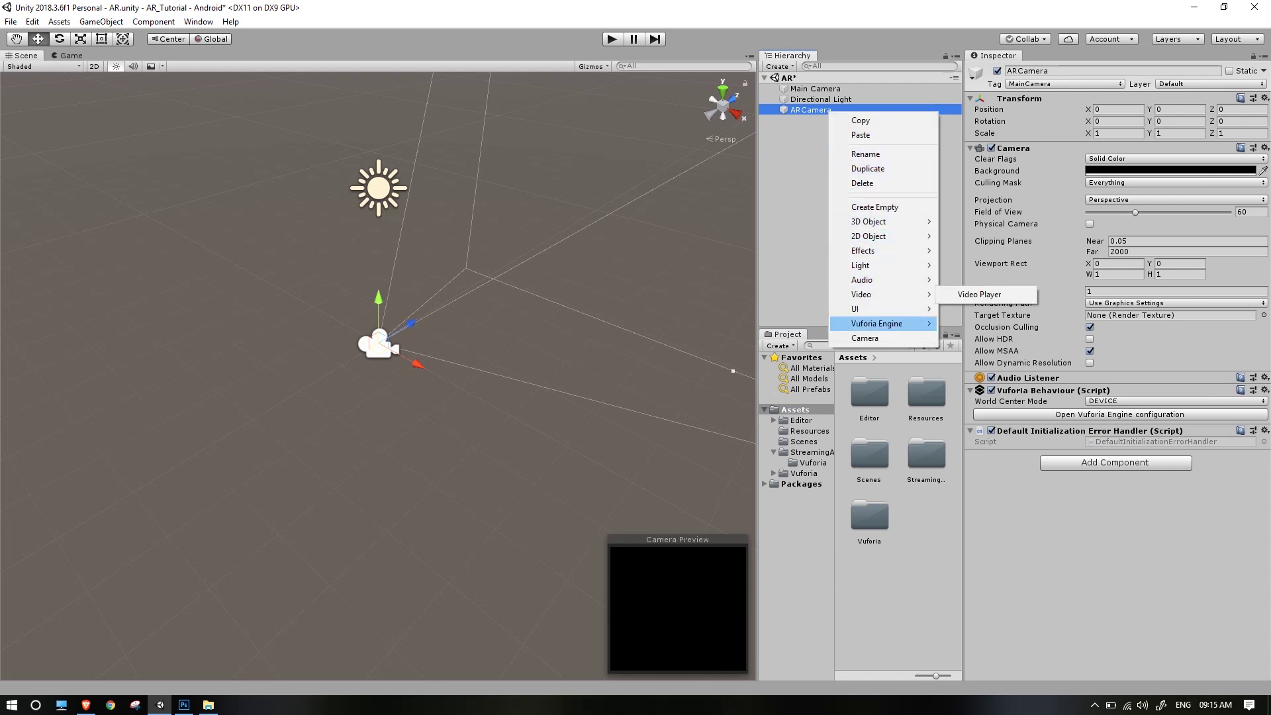
mouse_move(877, 323)
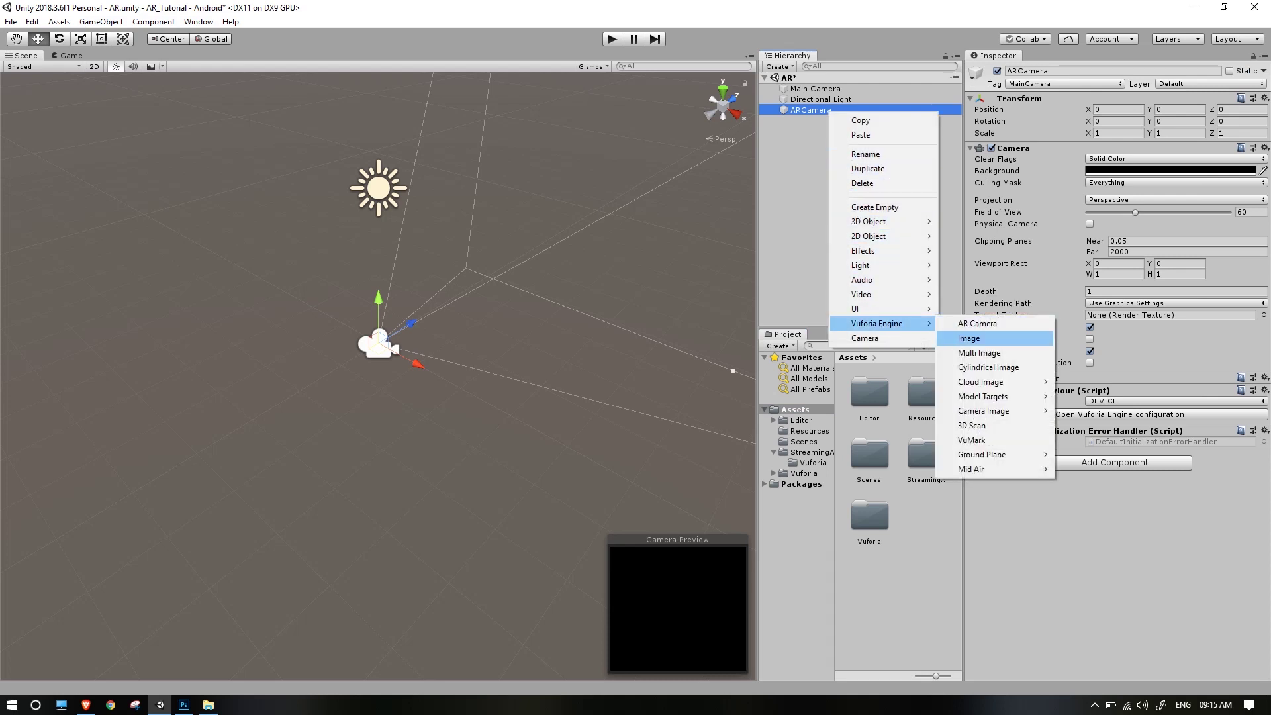
click(971, 338)
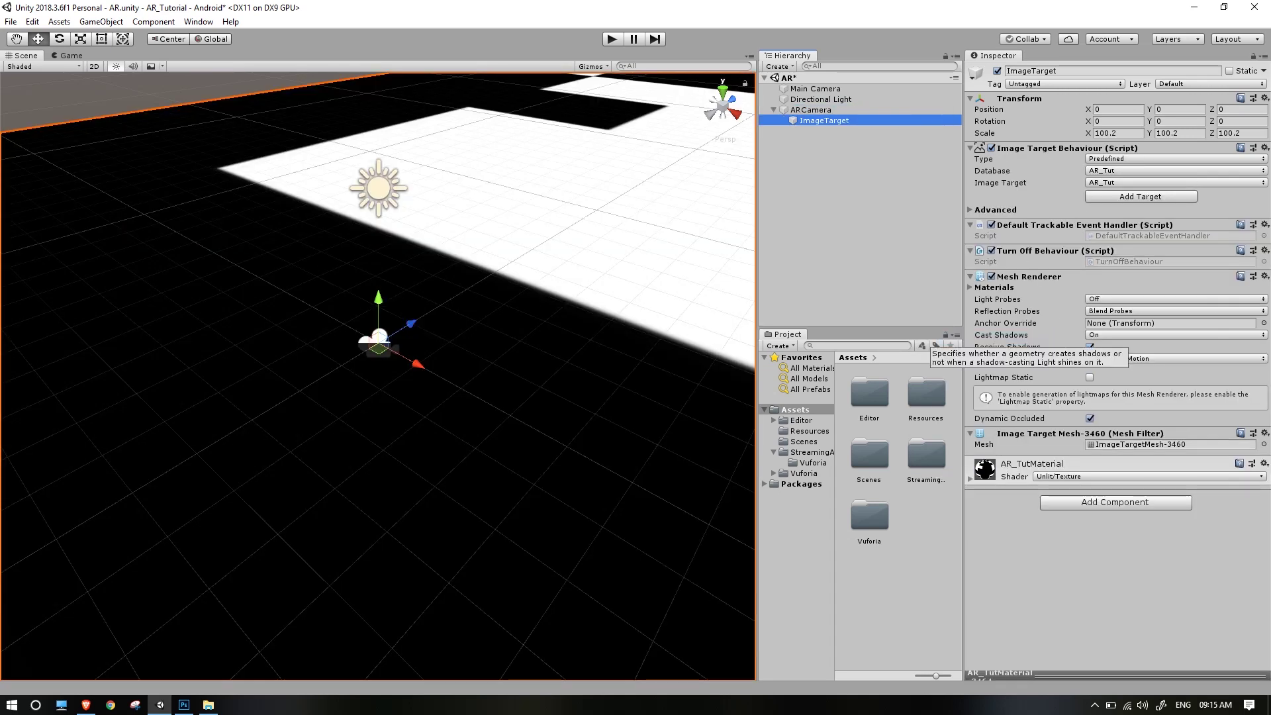
scroll(379, 376, down, 20)
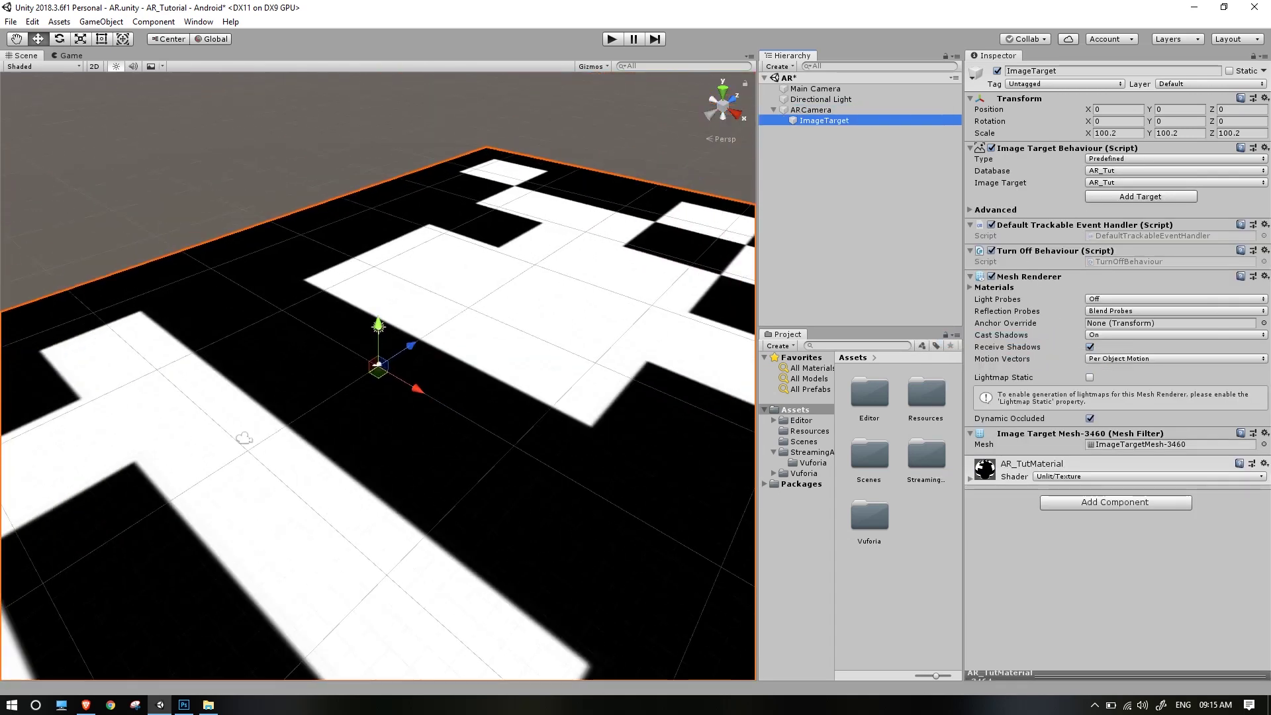
alt+drag(596, 278, 119, 437)
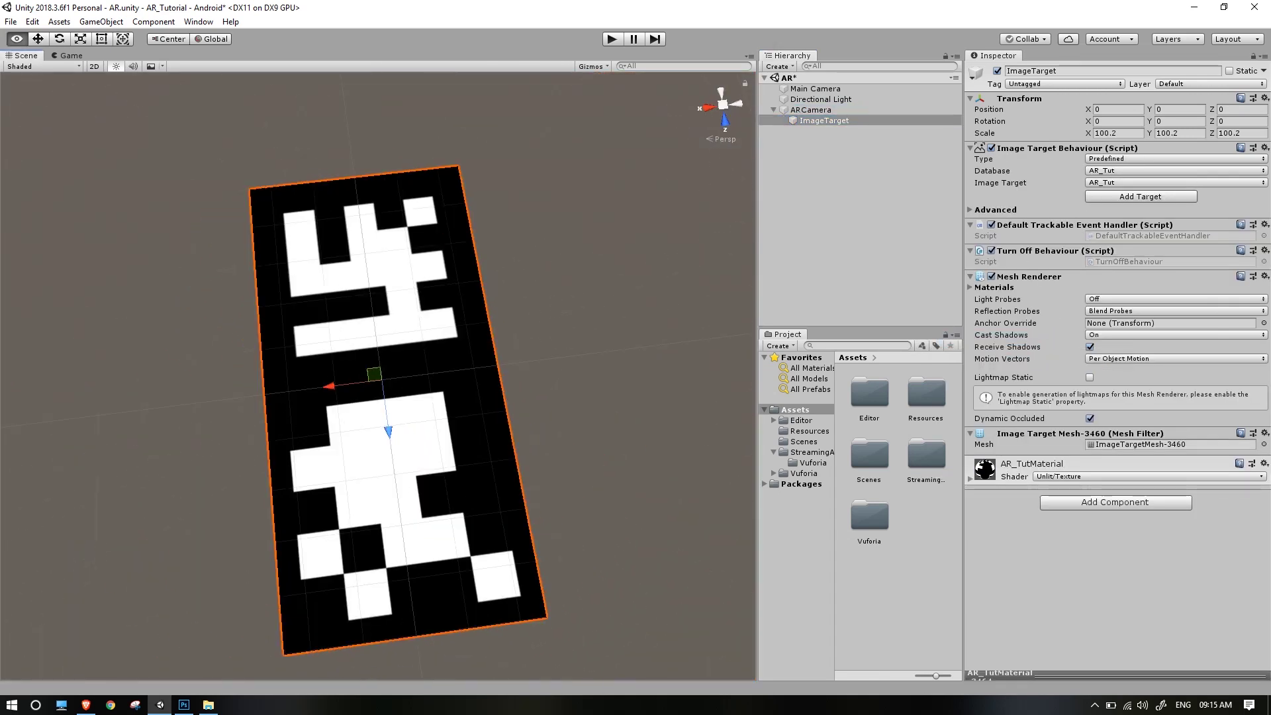
Set both the database and the image target of the ImageTarget object to EMPTY.
click(824, 120)
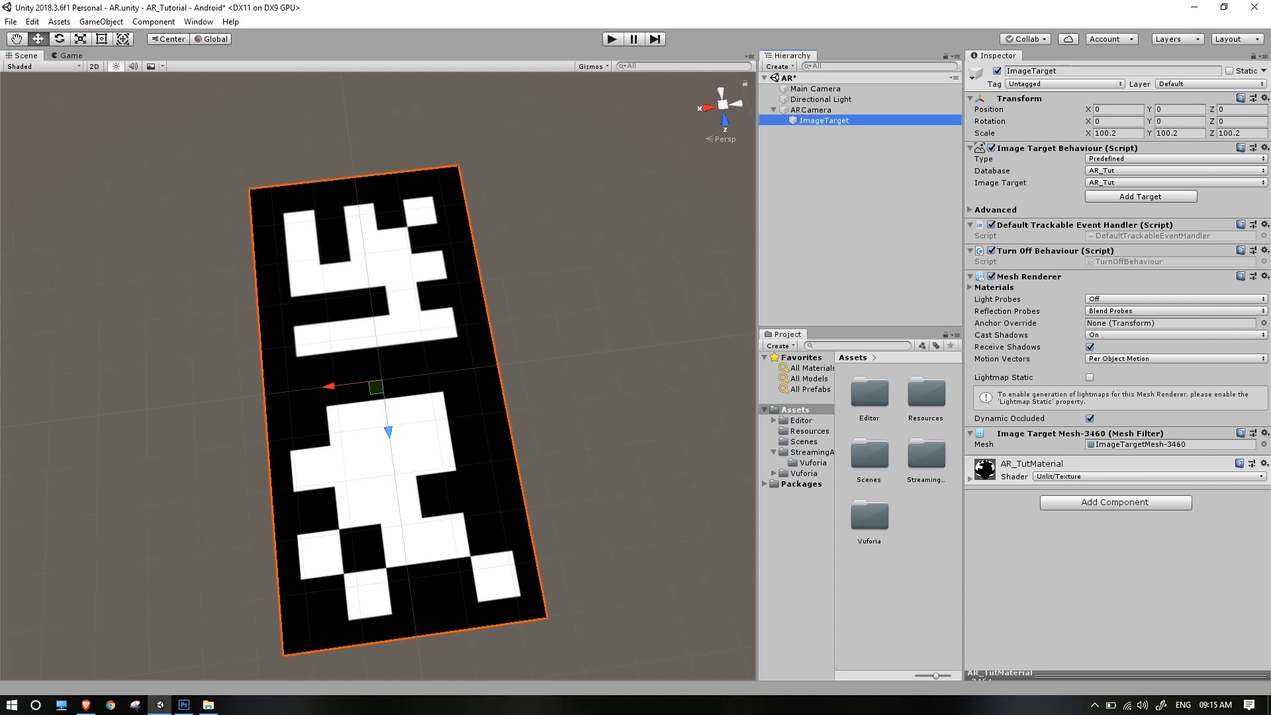
click(1141, 171)
click(1139, 185)
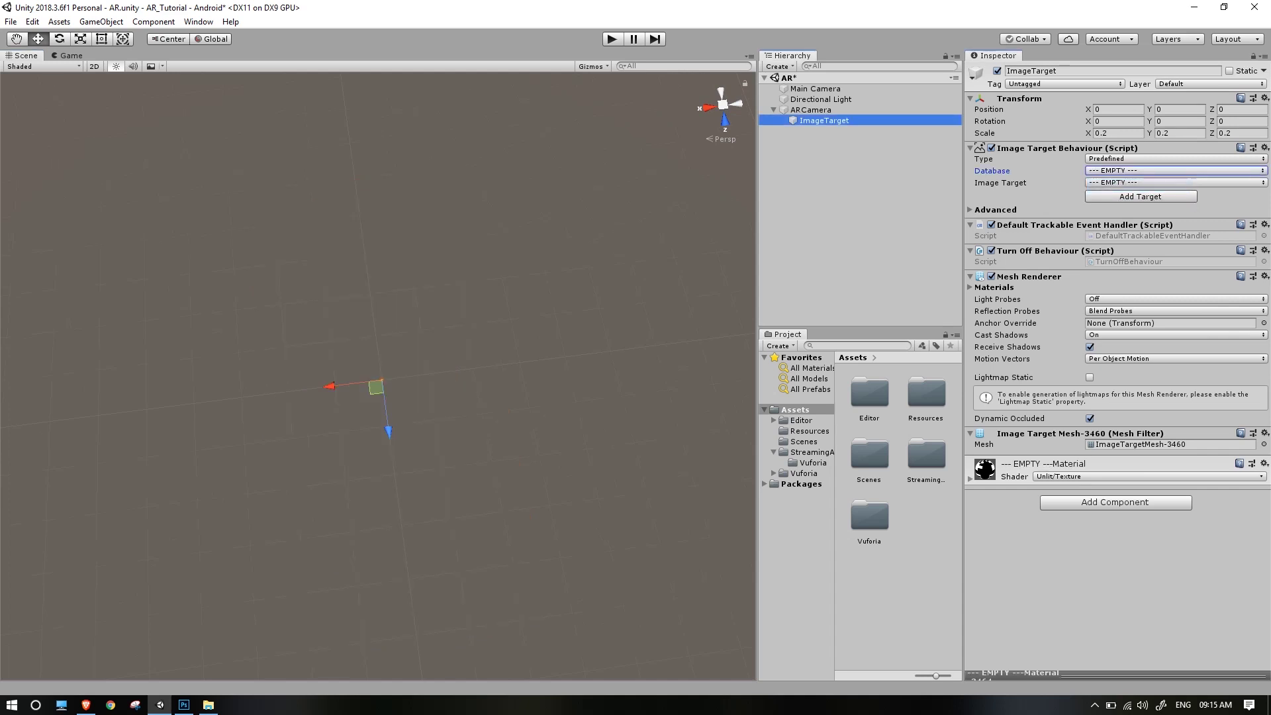
click(1139, 183)
click(1139, 197)
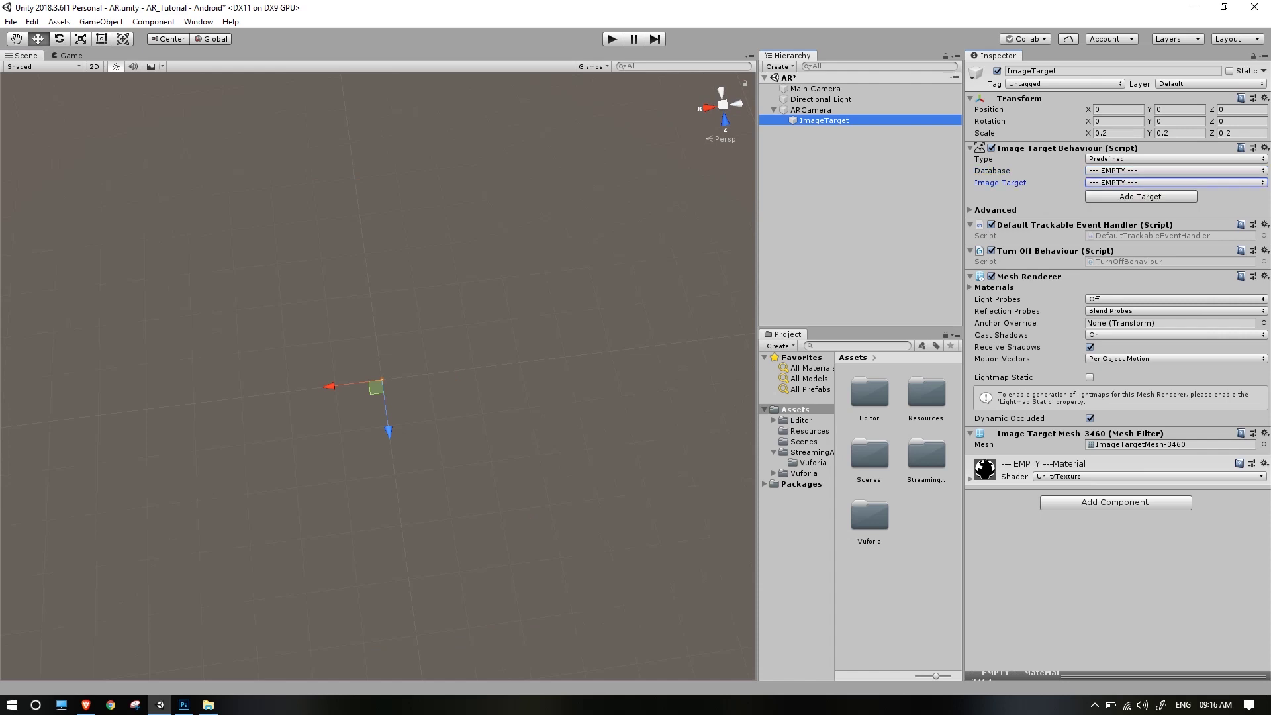
click(836, 173)
click(825, 121)
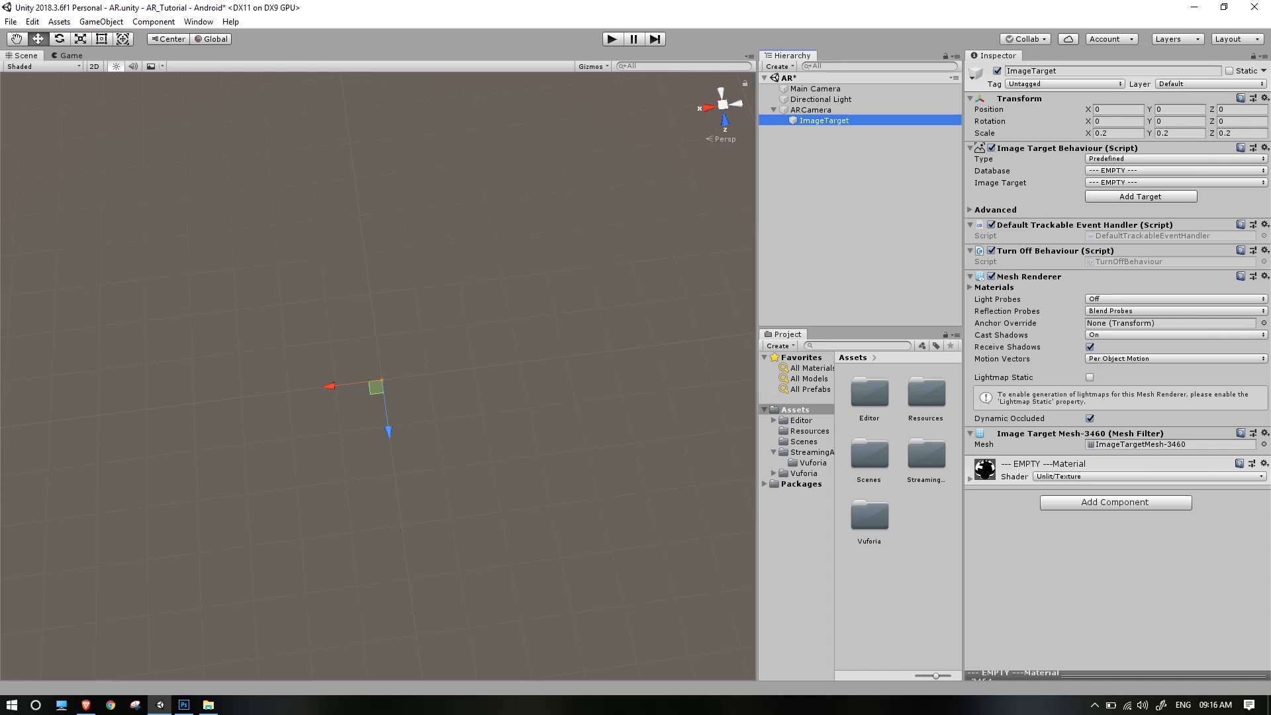
Assign the AR_Tut database and the AR_Tut image target to the ImageTarget object.
click(1142, 171)
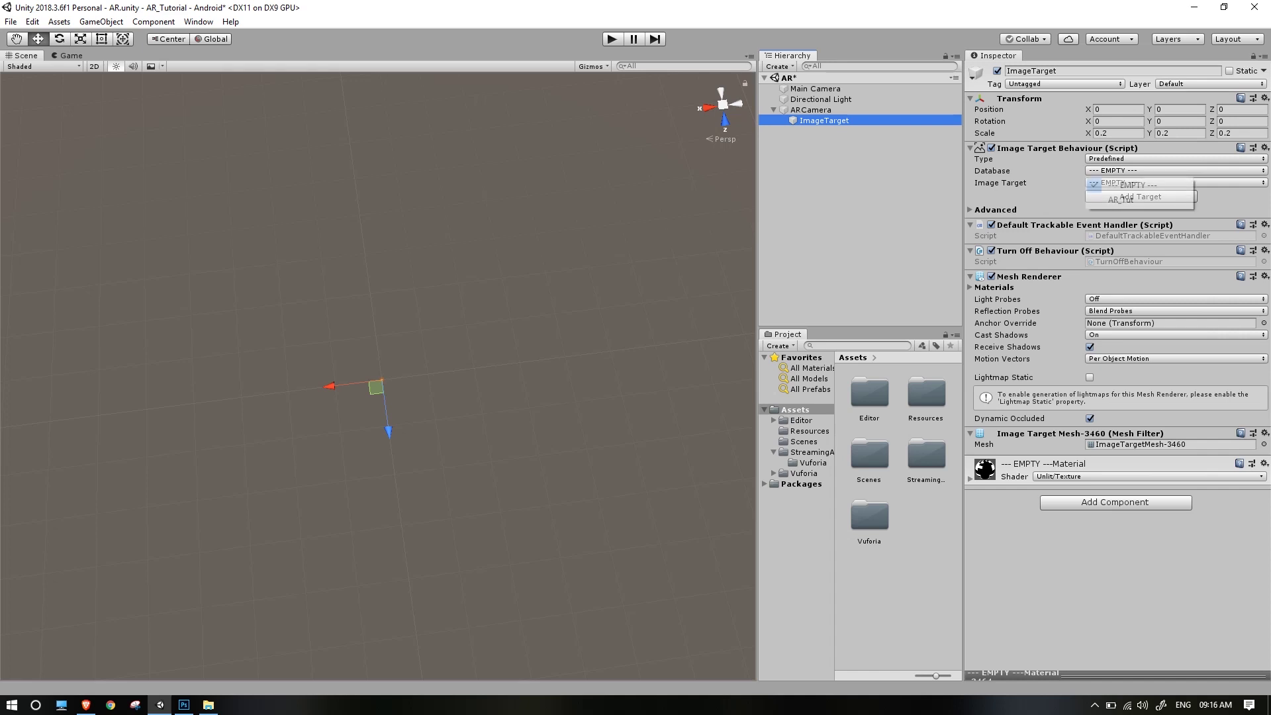
click(1141, 171)
click(1142, 171)
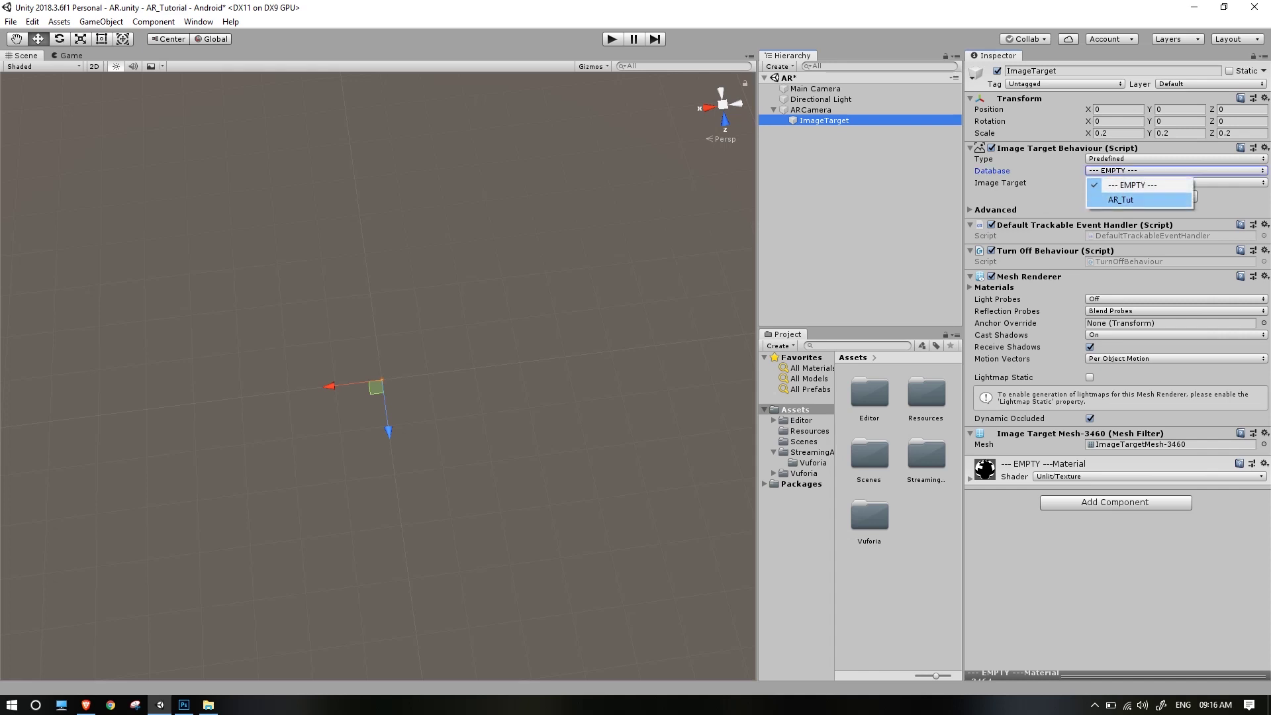
click(1125, 199)
click(1141, 183)
click(1126, 200)
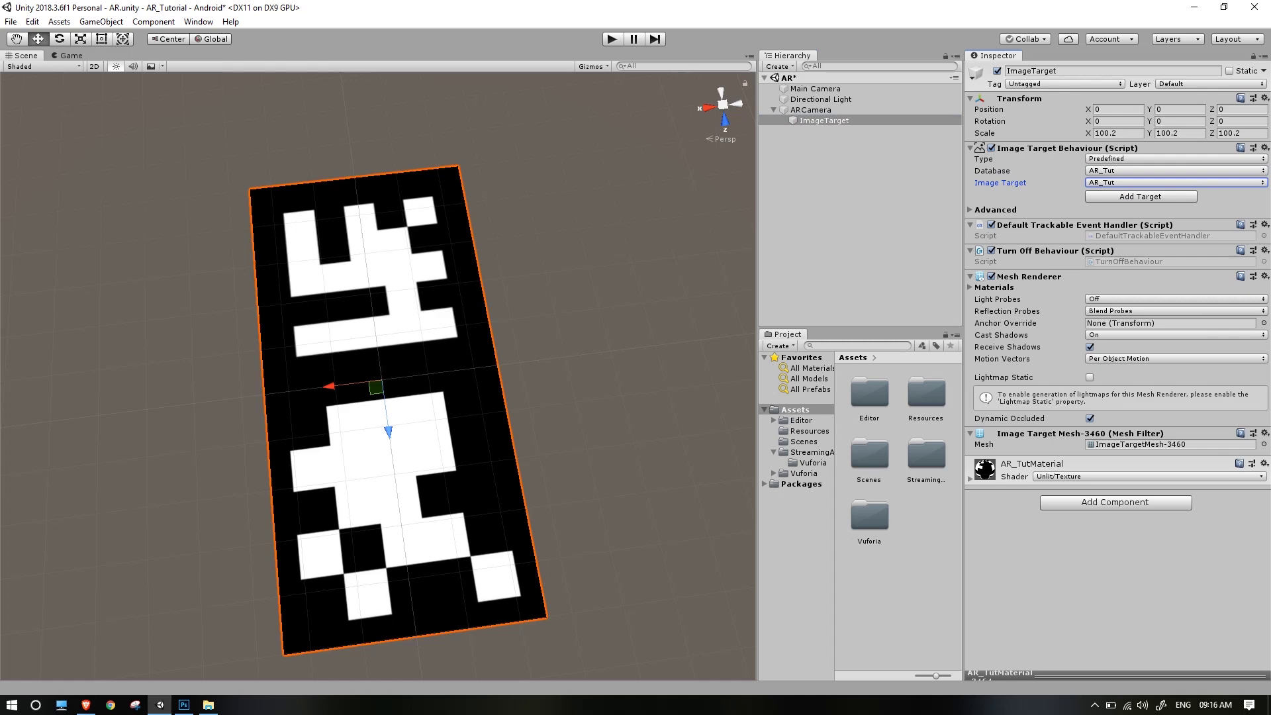
mouse_move(463, 371)
alt+mouse_down()
mouse_move(405, 391)
mouse_move(445, 410)
mouse_move(388, 390)
mouse_move(426, 412)
mouse_move(433, 386)
mouse_move(540, 278)
alt+mouse_up()
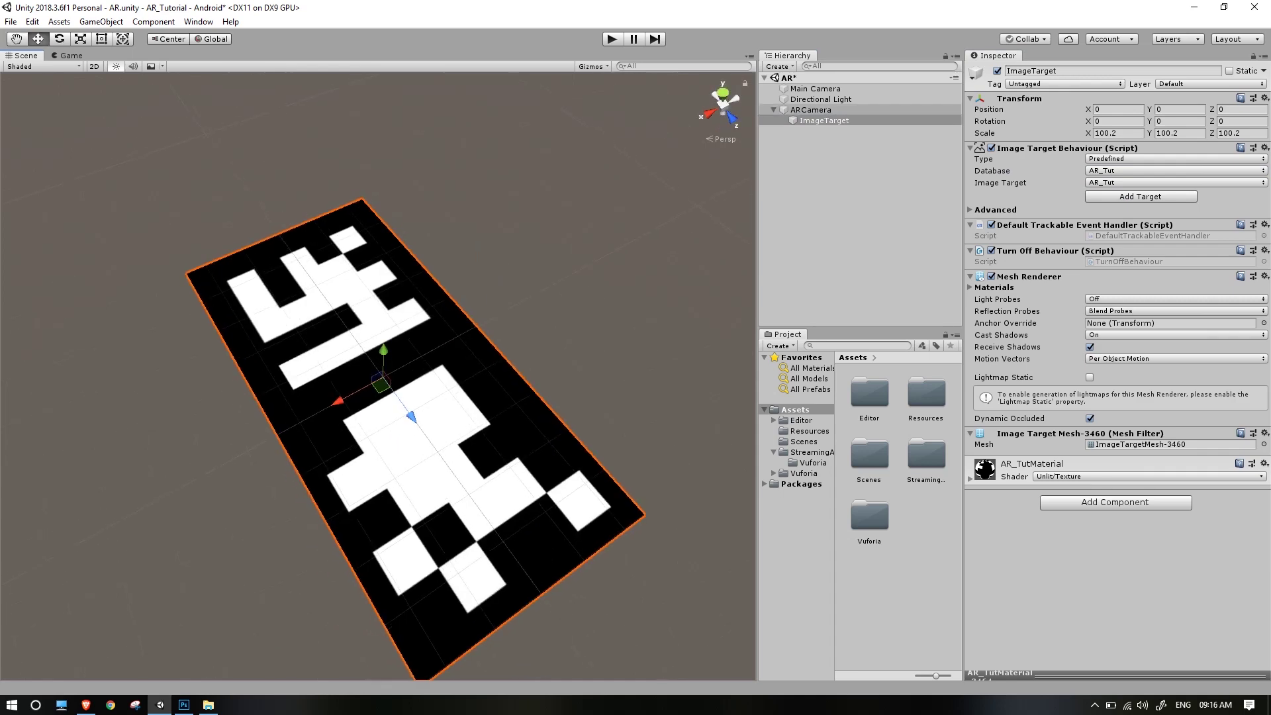
click(812, 110)
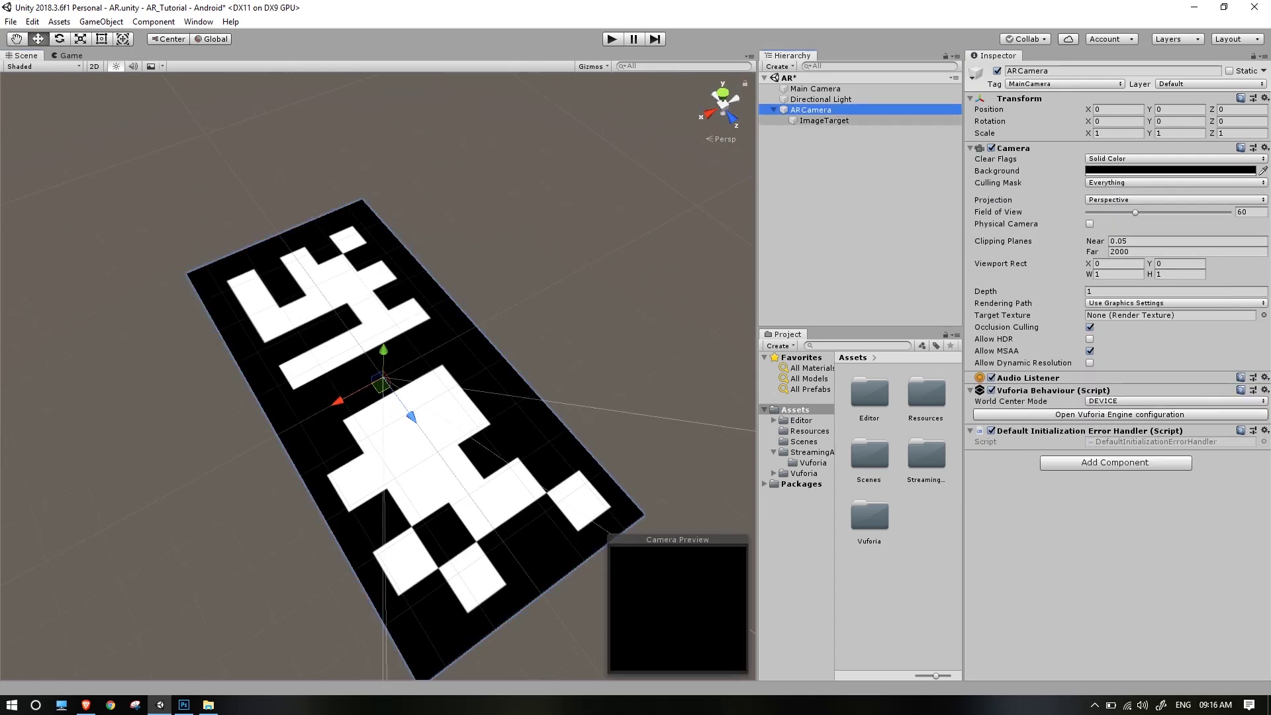
click(824, 121)
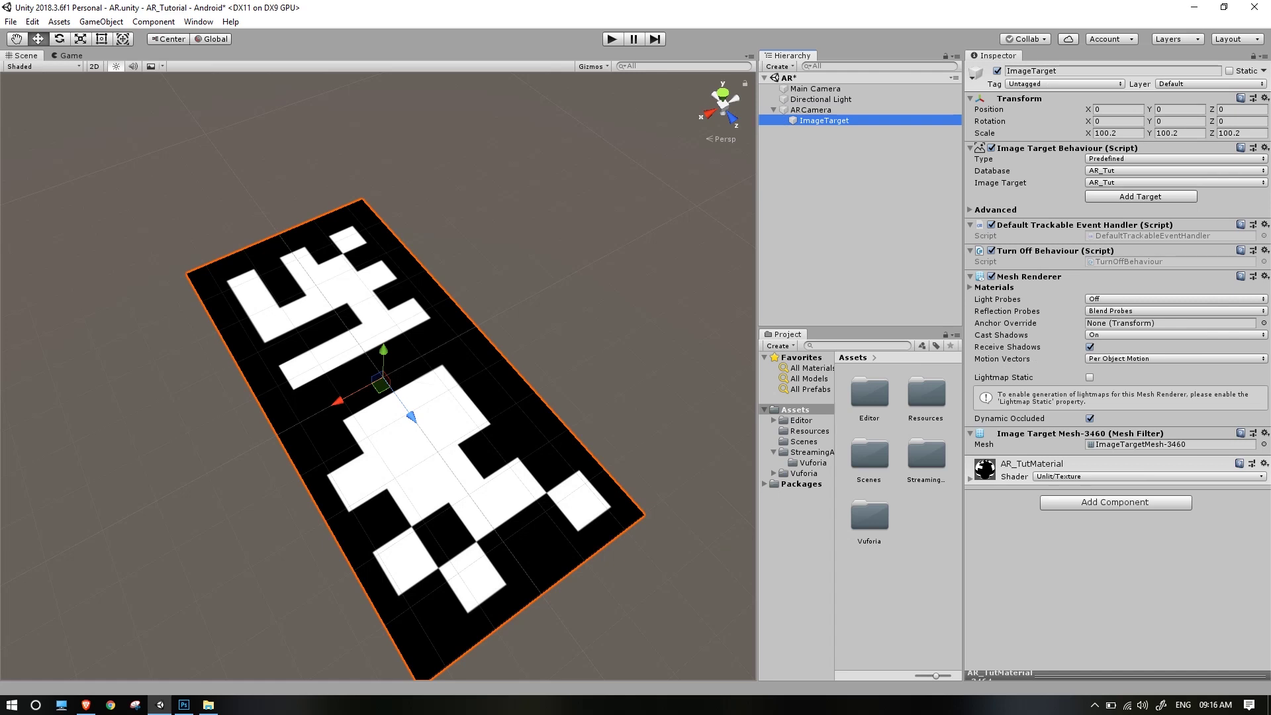
Open the Unity Asset Store and search it for "free 3d model".
click(199, 21)
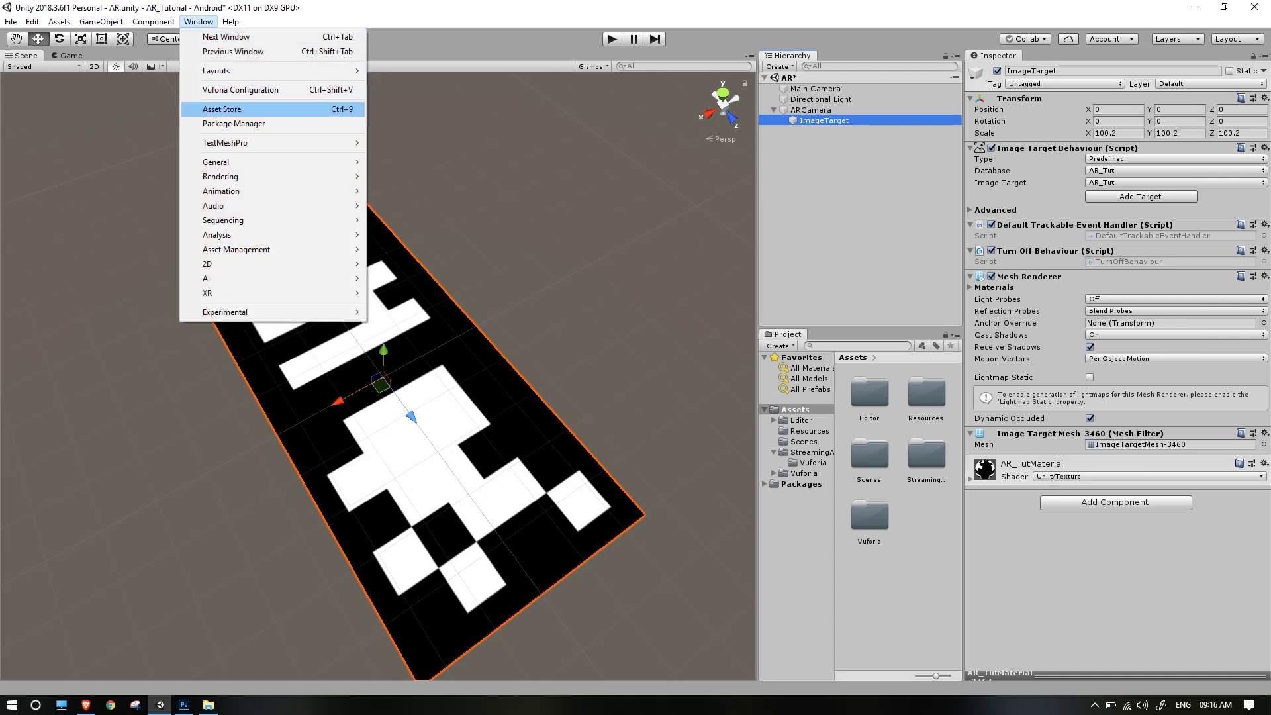
click(225, 109)
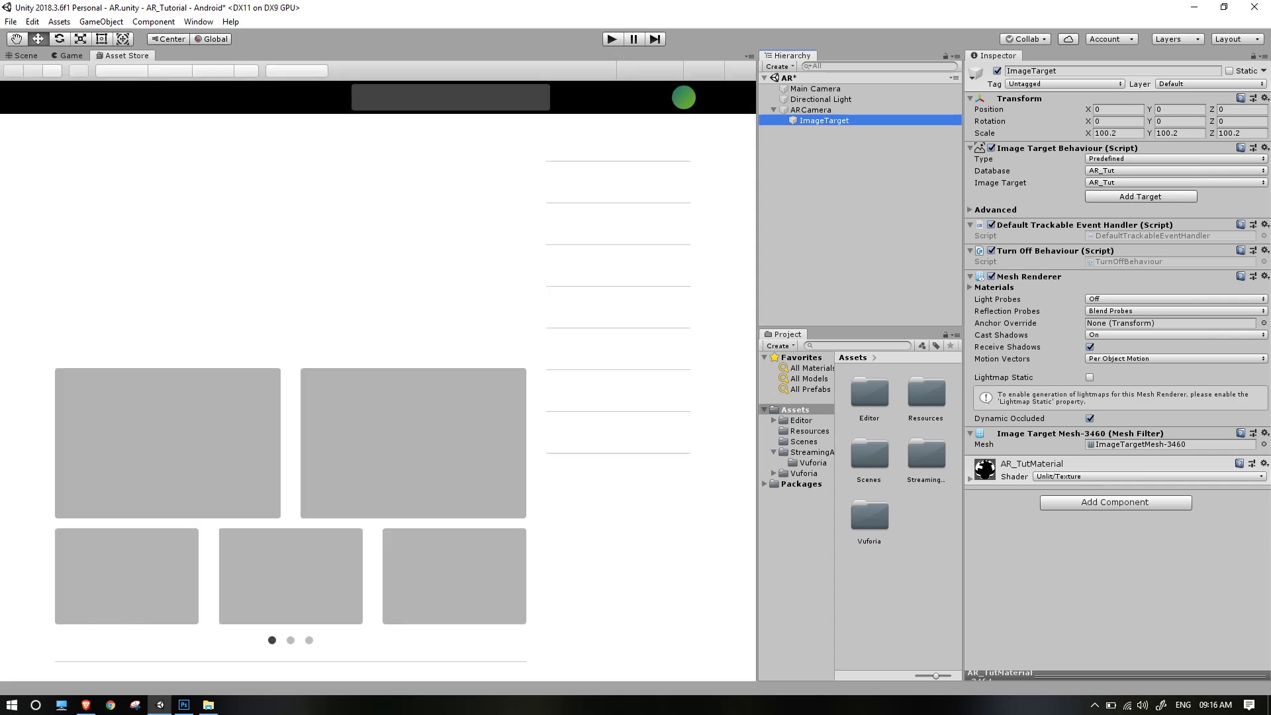
click(331, 98)
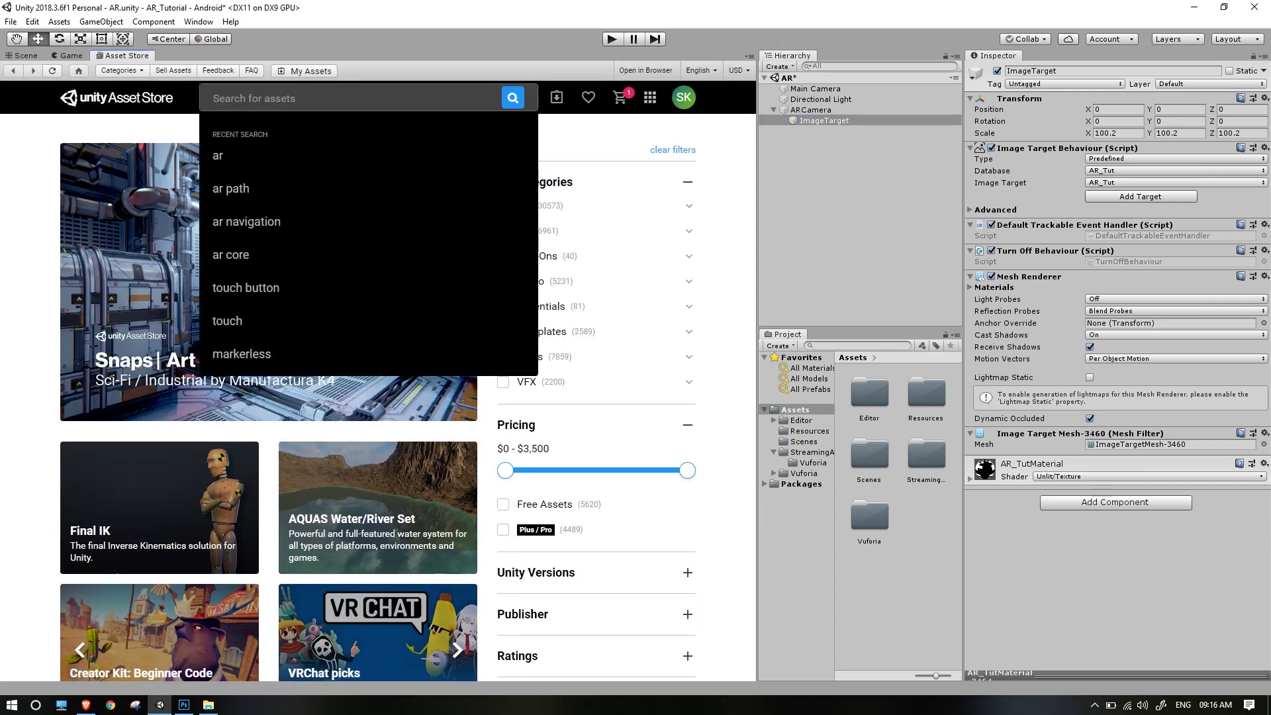
text(free)
key(Return)
text(3d model)
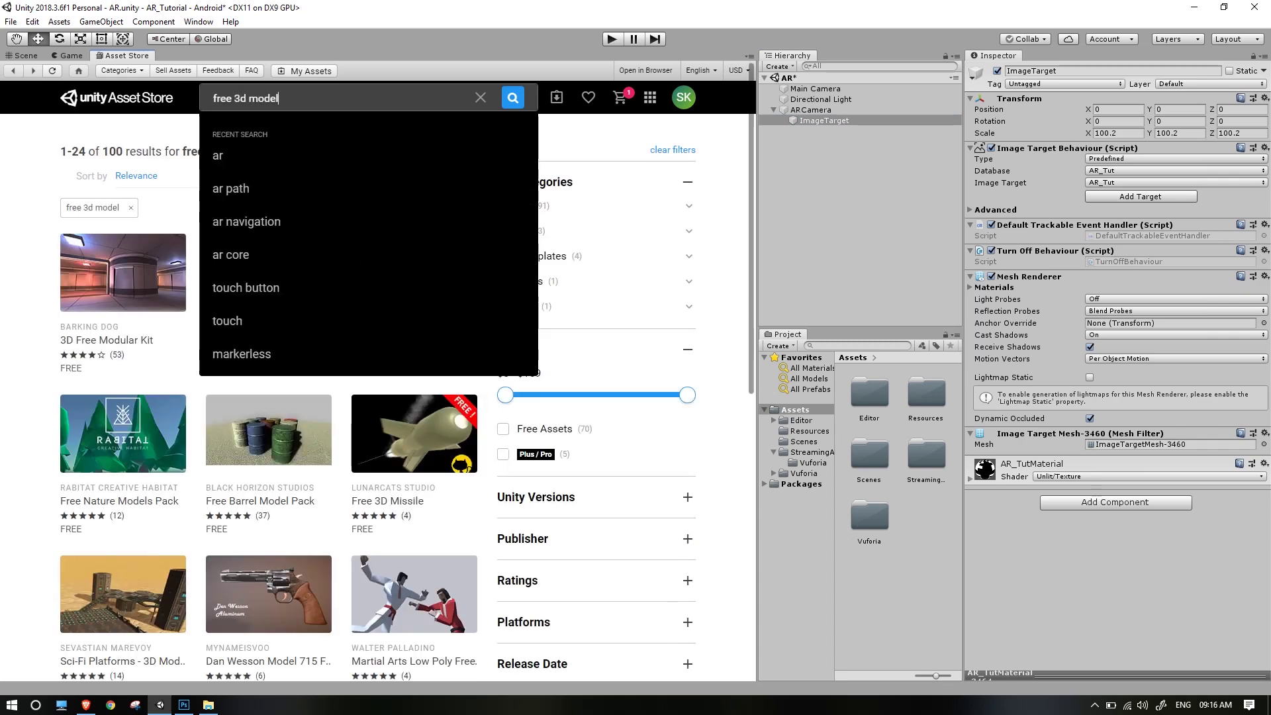
key(Return)
scroll(414, 255, down, 3)
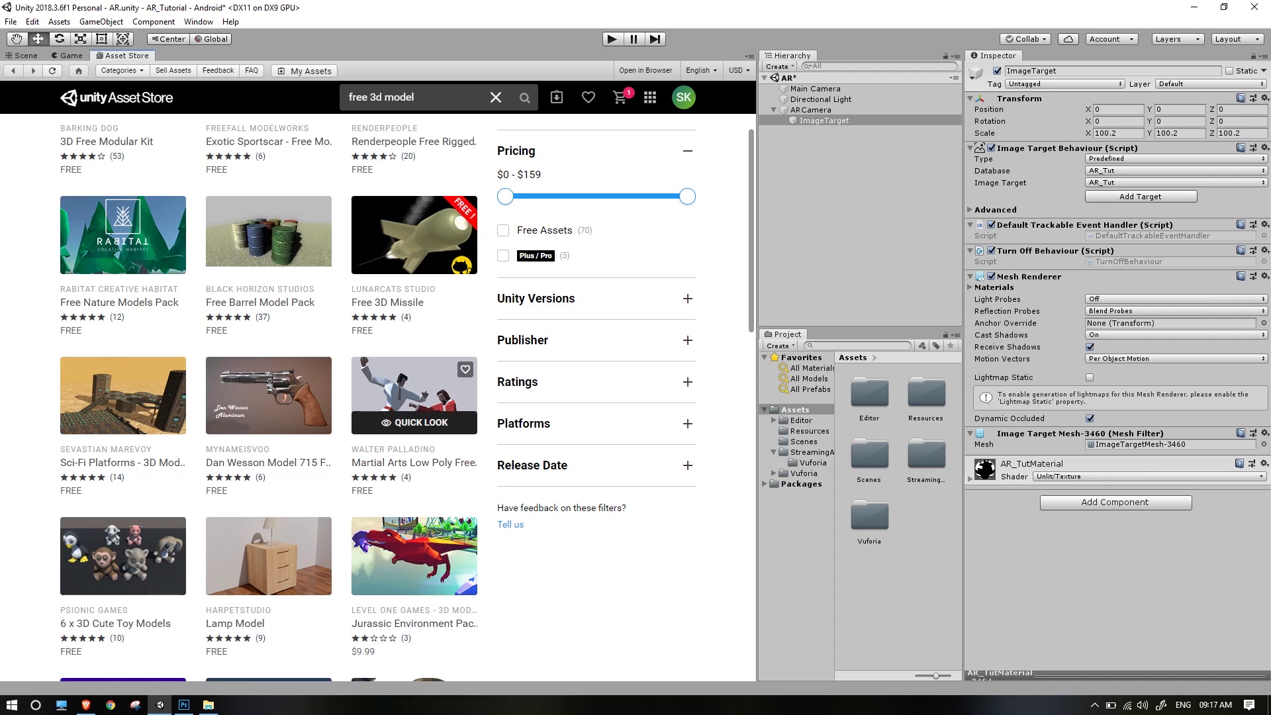
Download the Martial Arts Low Poly Free Models Pack, import it into the project and close its preview.
click(415, 423)
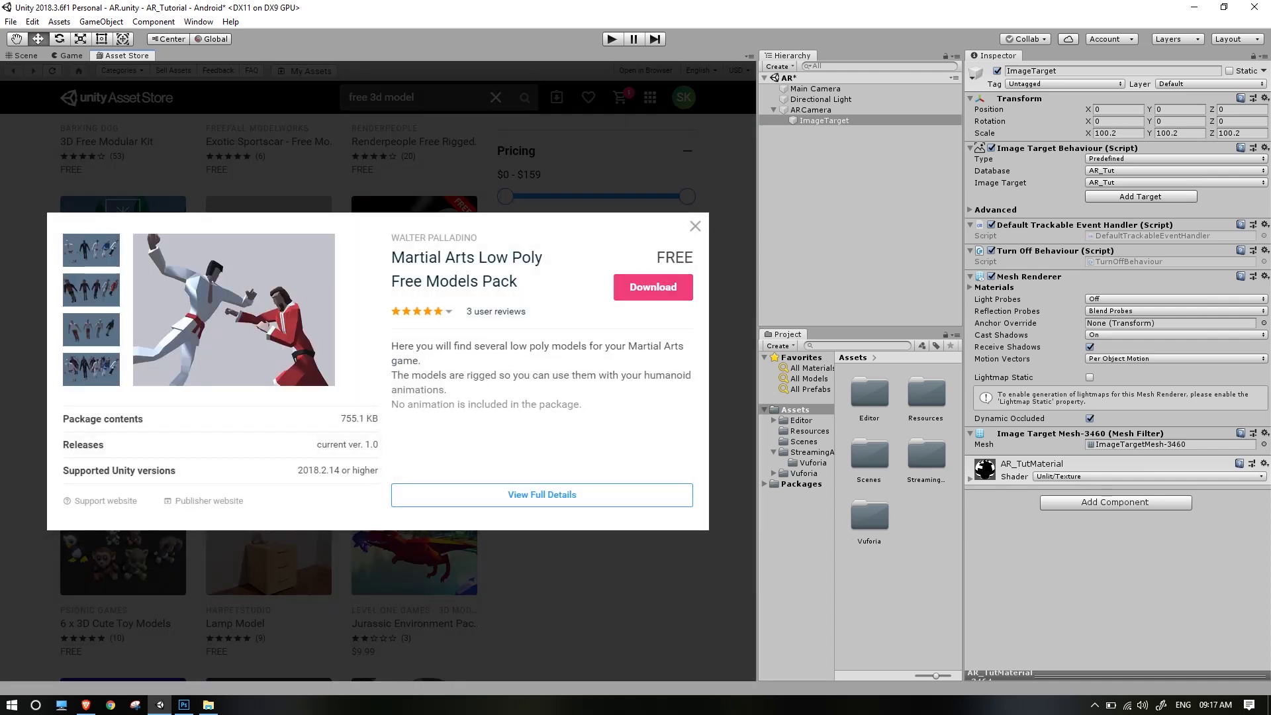
click(653, 286)
click(653, 287)
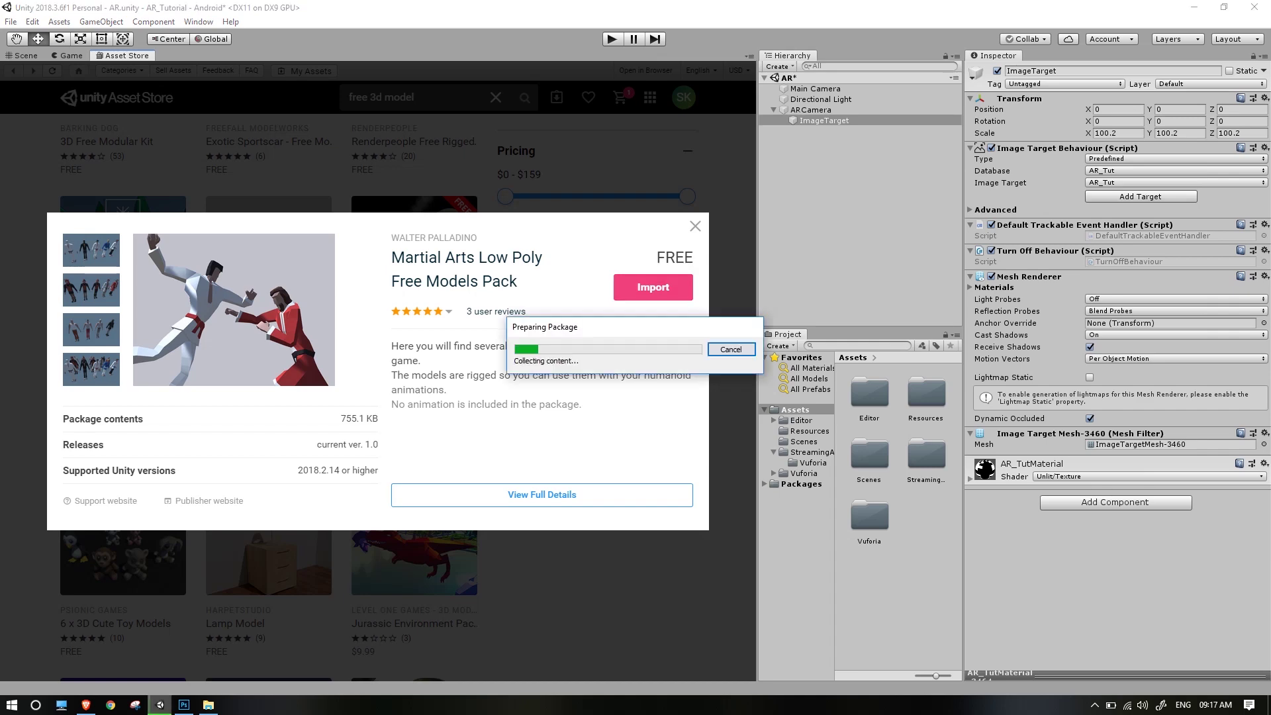
click(533, 472)
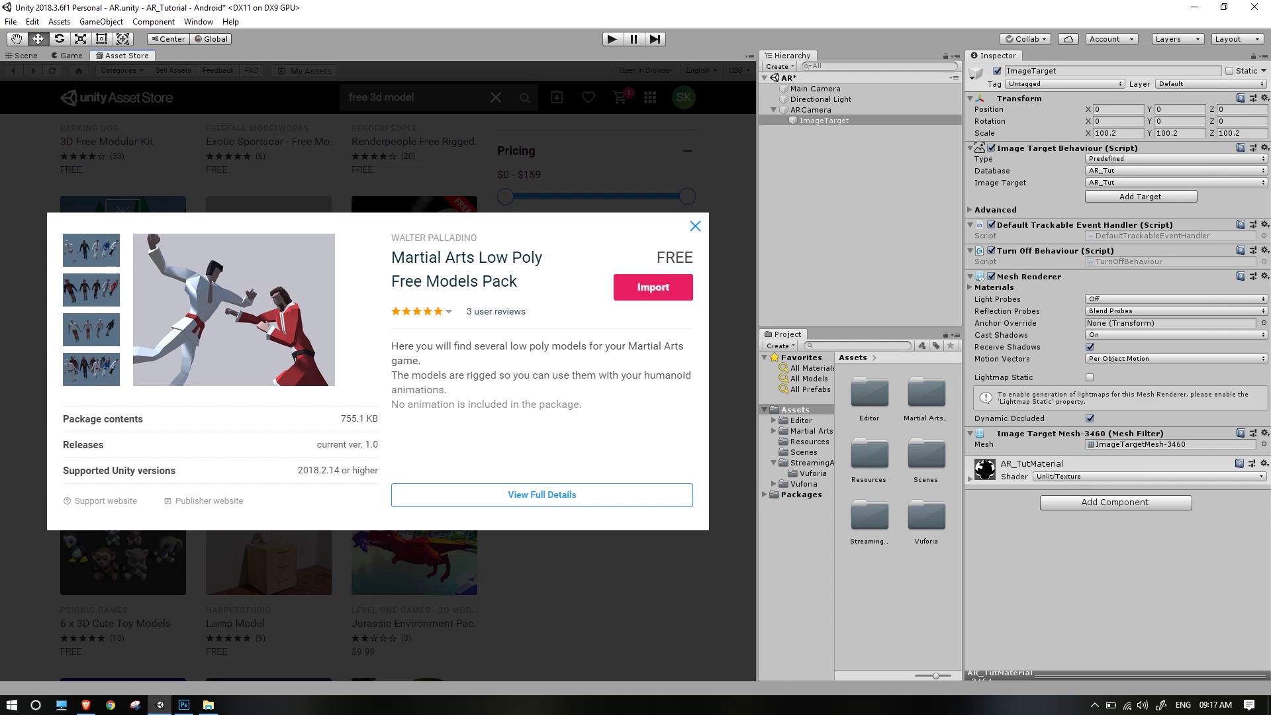
click(695, 226)
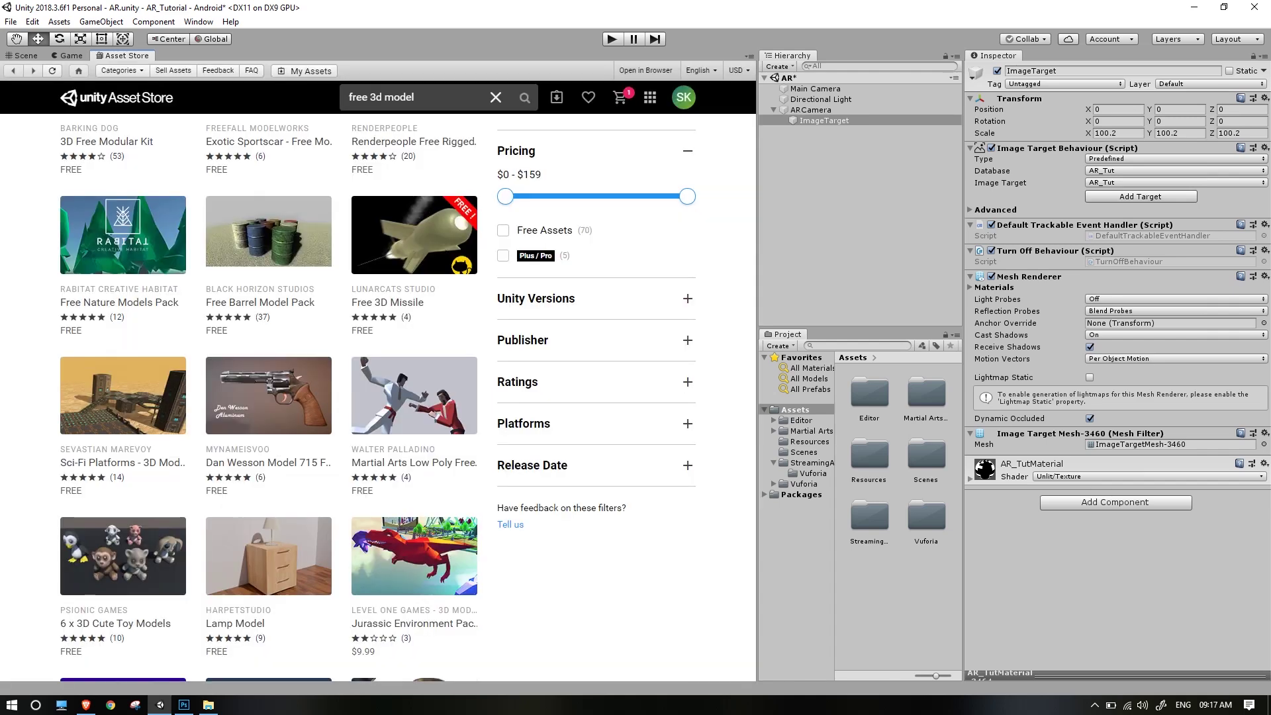
Place the Black Ninja prefab from the martial arts Prefabs folder in the scene over the marker, at about X 15.5, Y 48, Z 19.6.
click(67, 55)
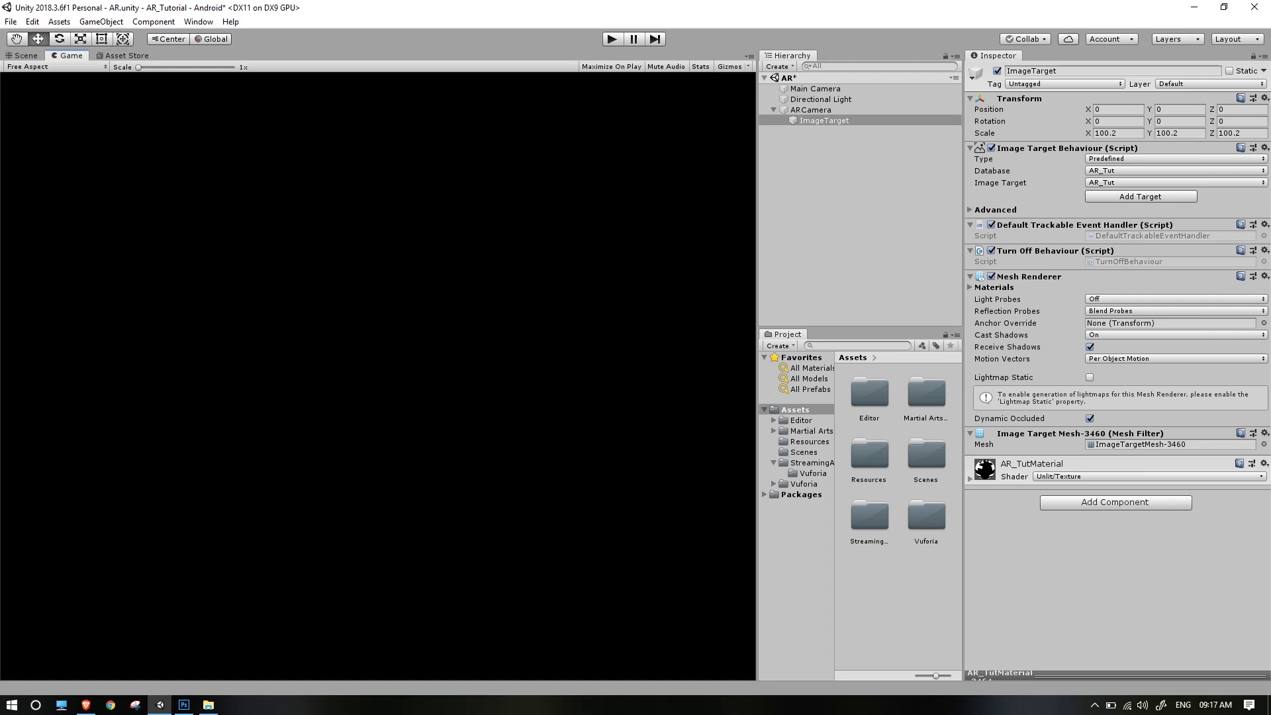
click(25, 56)
scroll(381, 383, up, 4)
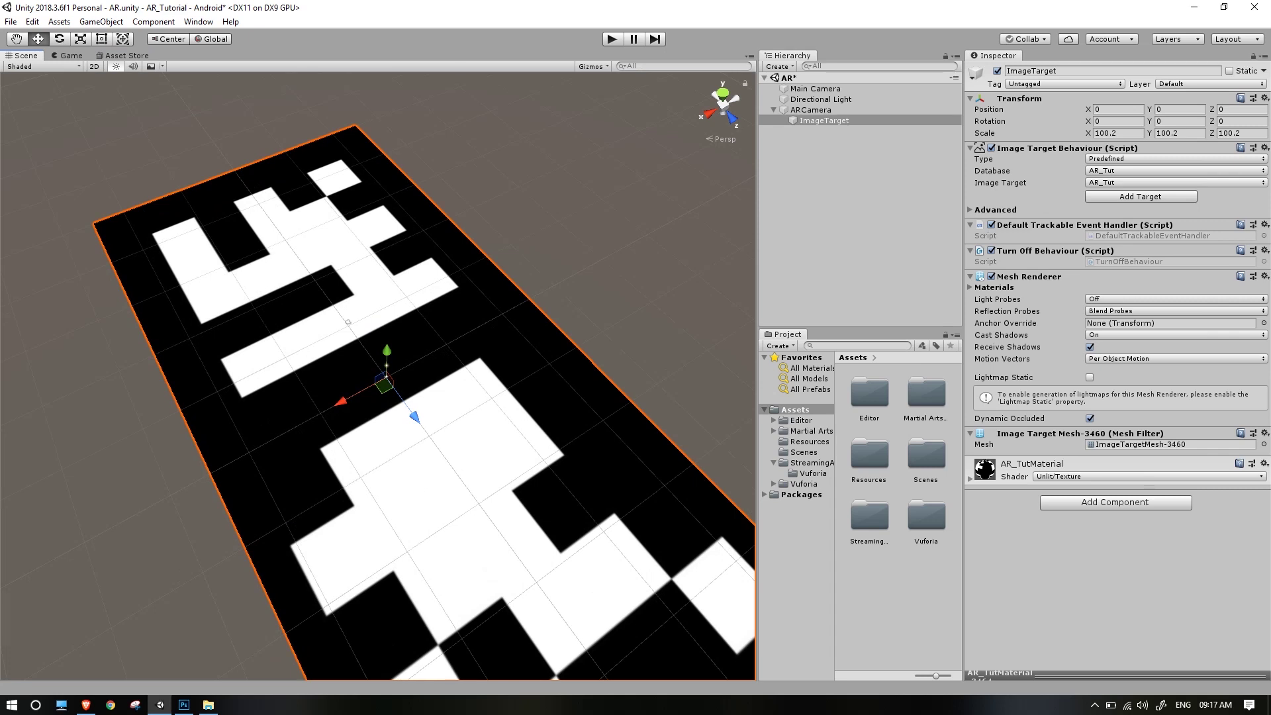
click(812, 431)
double_click(927, 393)
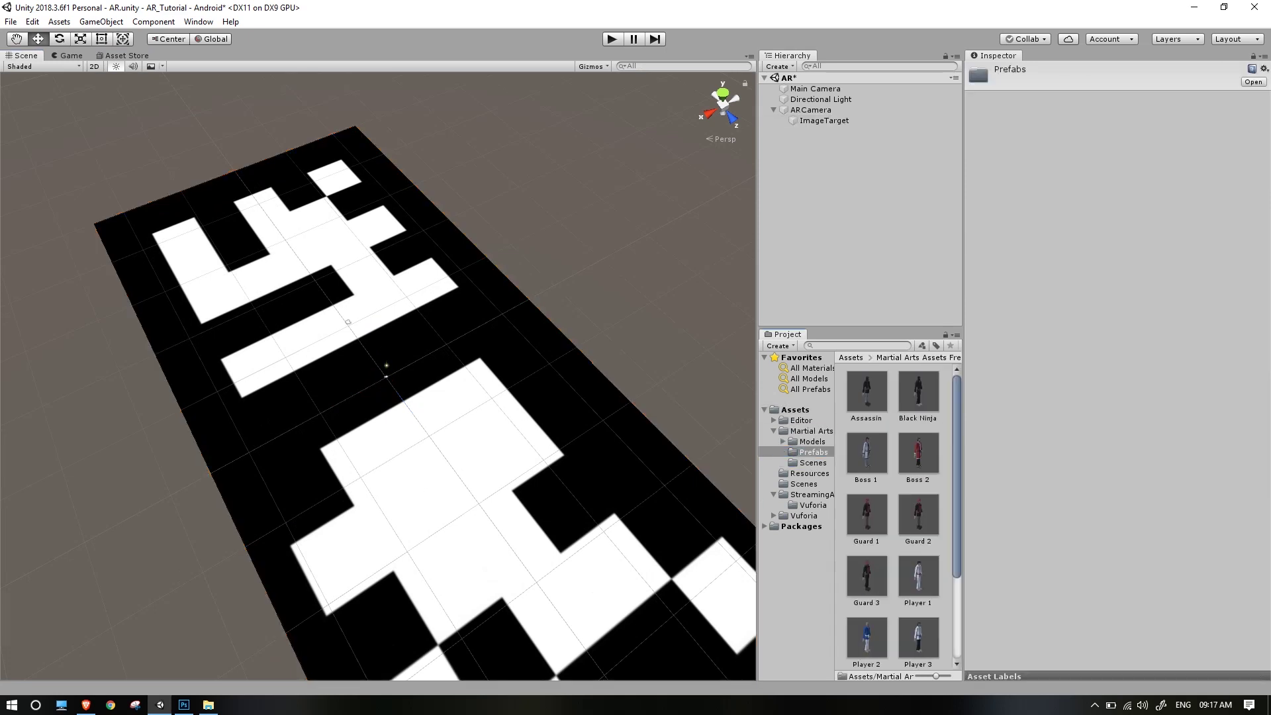
scroll(897, 517, down, 1)
scroll(921, 464, up, 1)
mouse_move(920, 398)
mouse_down()
mouse_move(861, 371)
mouse_move(338, 290)
mouse_move(302, 266)
mouse_up()
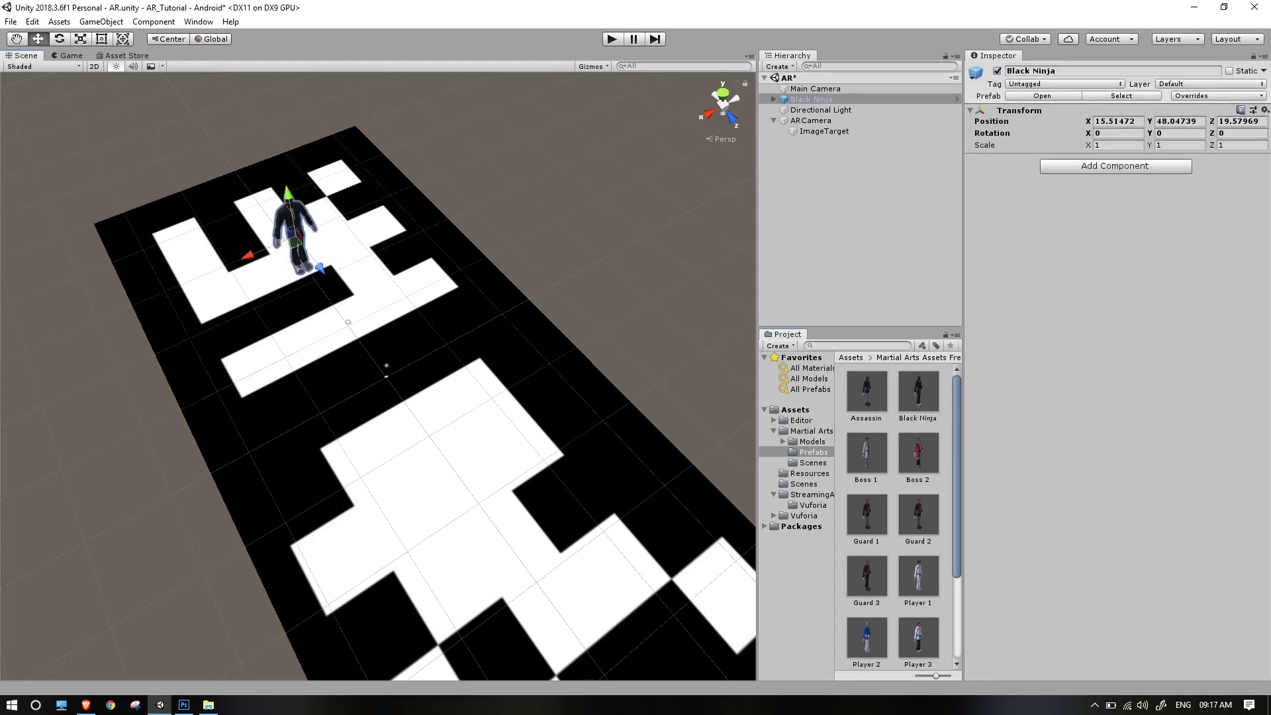
Delete the Black Ninja character from the scene.
scroll(378, 376, down, 5)
alt+drag(378, 376, 205, 325)
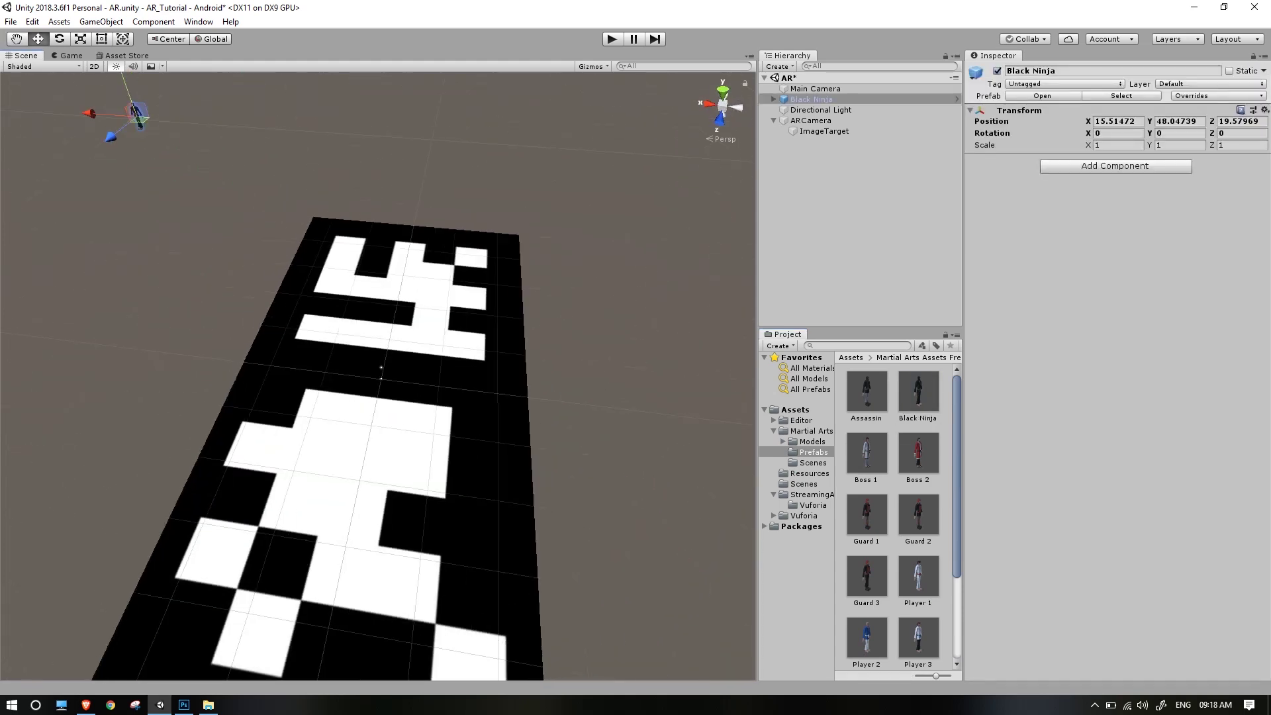
key(Delete)
Add the Assassin prefab to the scene and scale it uniformly to about 60.67.
drag(867, 392, 841, 198)
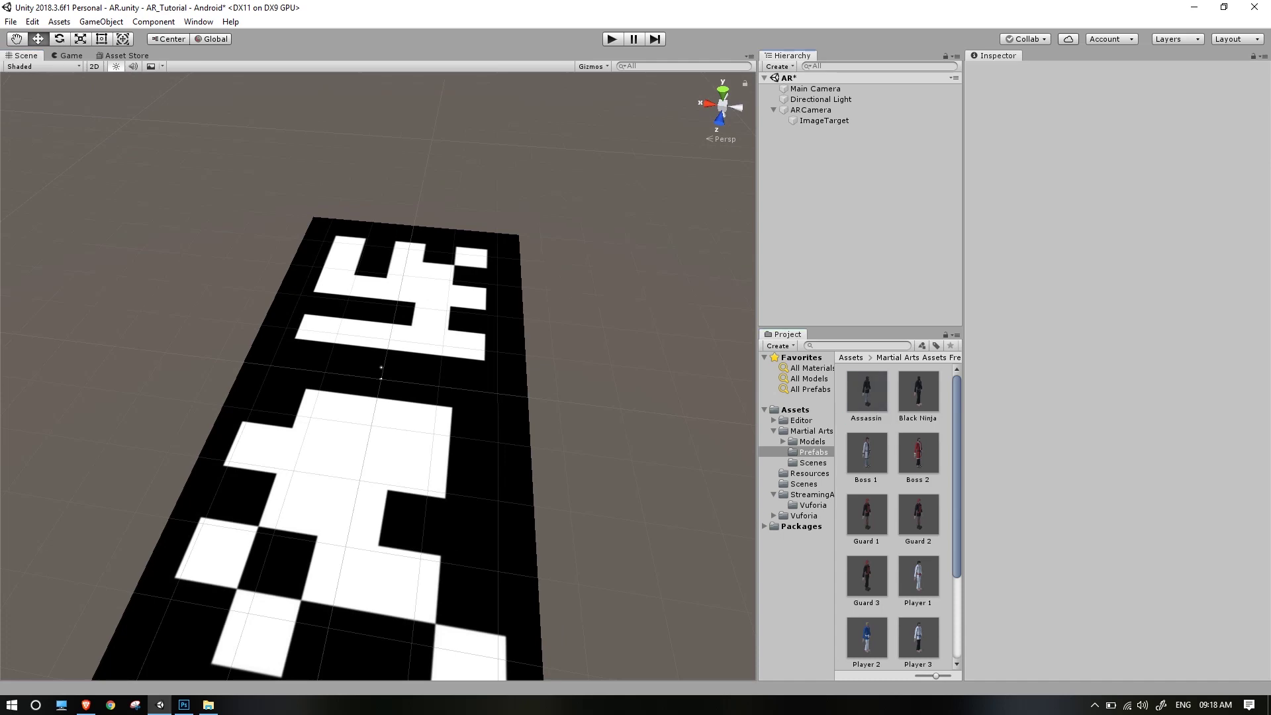
alt+scroll(384, 384, up, 10)
alt+scroll(384, 384, up, 4)
alt+drag(358, 391, 510, 404)
key(r)
drag(389, 346, 1259, 662)
scroll(384, 377, down, 10)
drag(381, 366, 467, 323)
Move the Assassin onto the far half of the marker, at about X -0.3, Y 1.05, Z -33.8.
key(w)
drag(379, 373, 303, 265)
drag(301, 219, 278, 12)
scroll(379, 377, down, 8)
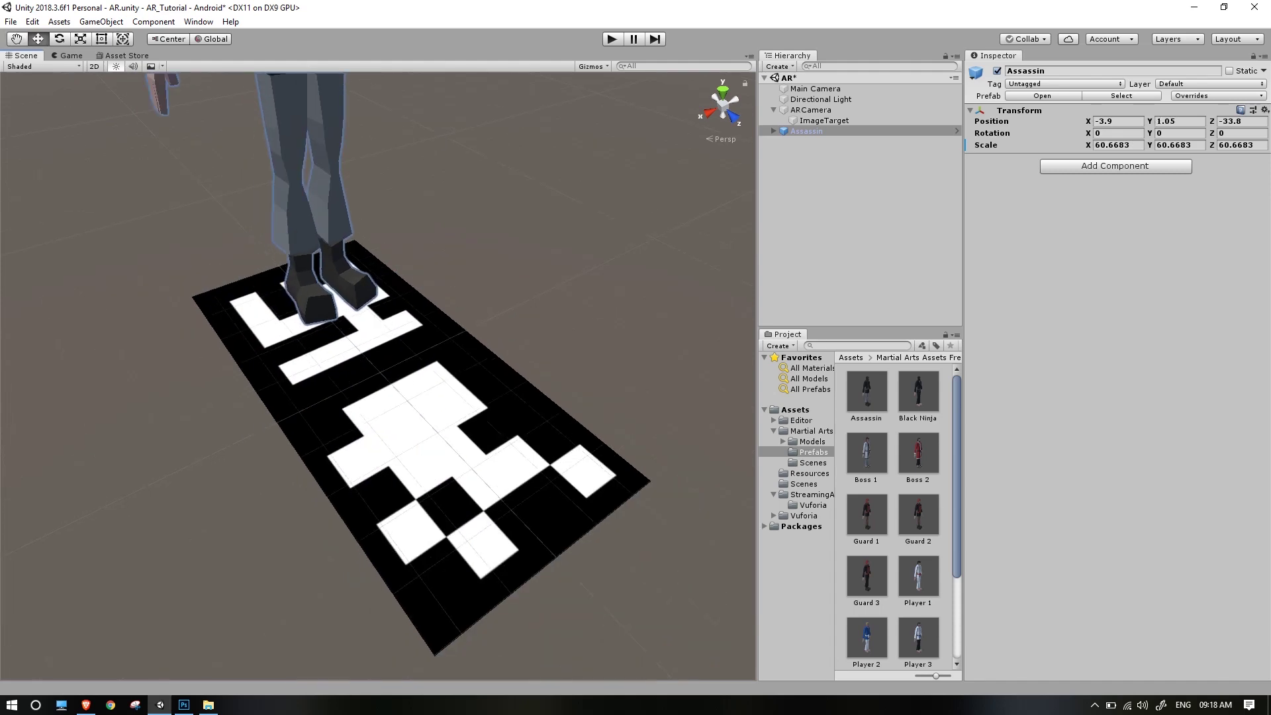
middle_drag(381, 278, 417, 538)
alt+drag(410, 503, 352, 405)
middle_drag(410, 451, 267, 304)
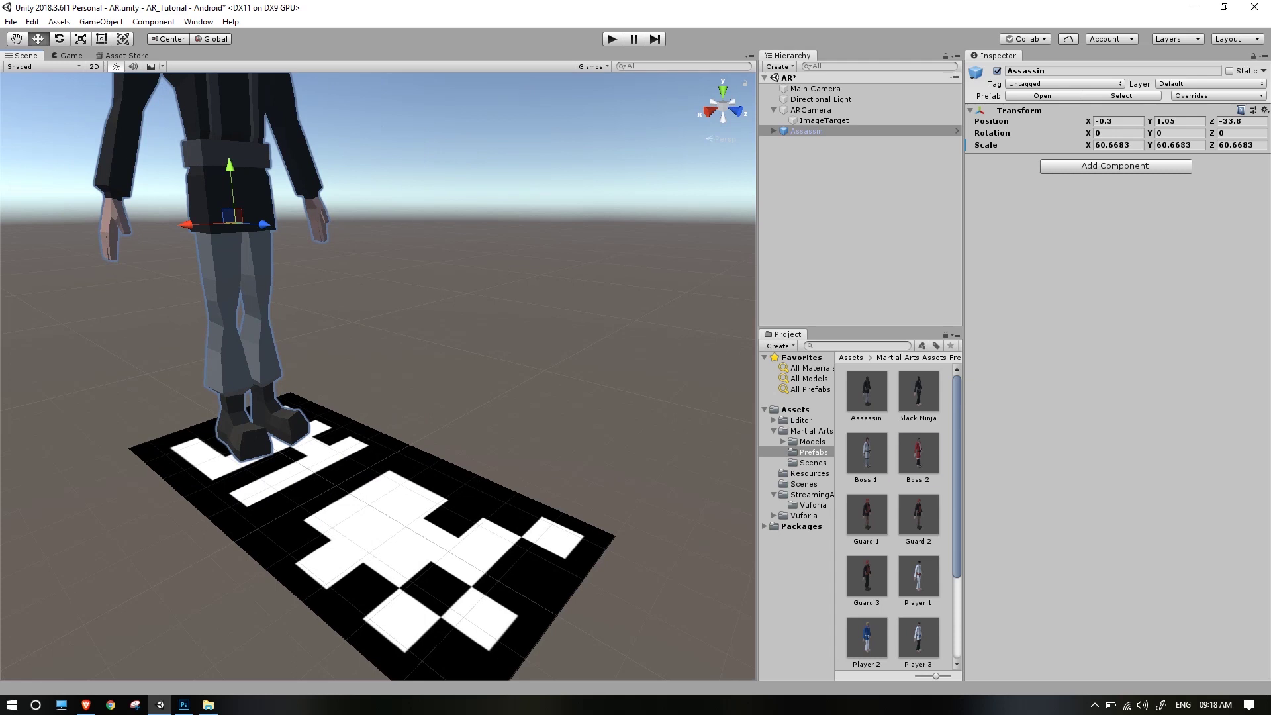
Add the Boss 2 prefab to the scene and scale it up uniformly to roughly the Assassin's size.
drag(918, 454, 841, 192)
key(r)
drag(336, 484, 1251, 428)
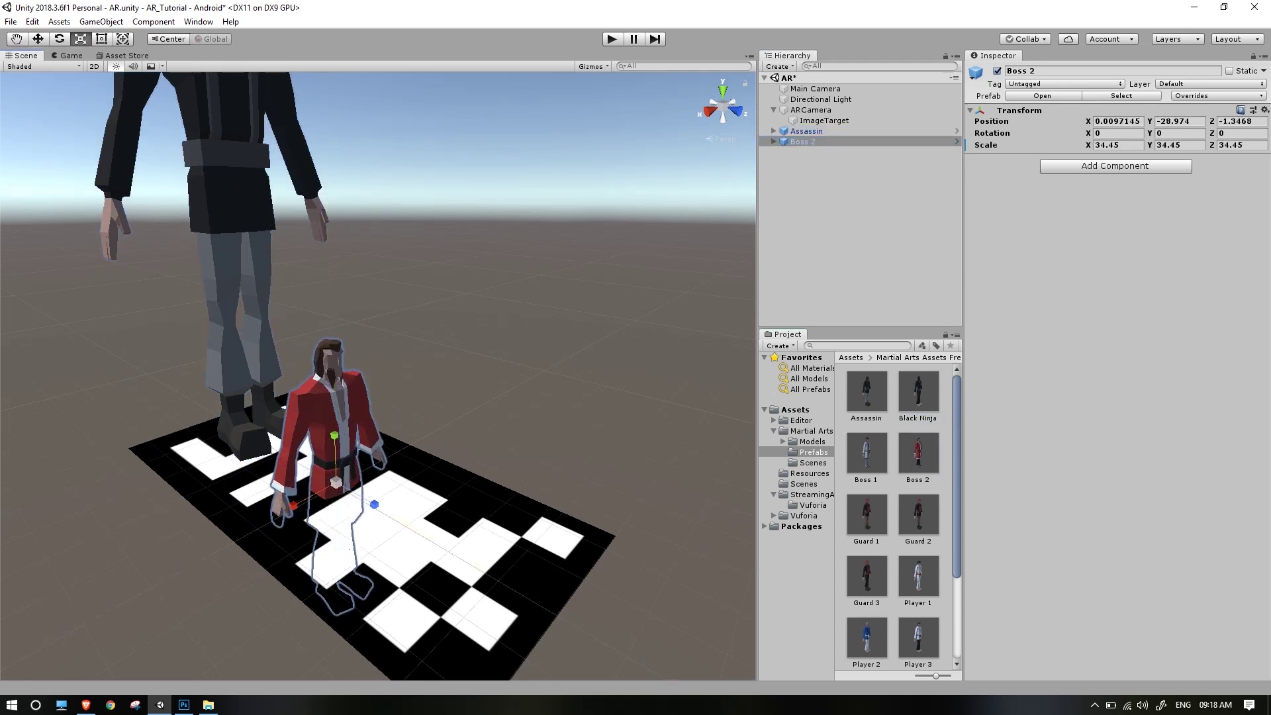
drag(336, 483, 401, 479)
Move Boss 2 so that it stands on the marker's near half, in front of the Assassin.
key(w)
drag(334, 439, 325, 175)
drag(362, 223, 478, 229)
right_drag(435, 176, 439, 187)
scroll(435, 179, down, 6)
scroll(437, 188, down, 3)
middle_drag(437, 189, 414, 354)
alt+drag(414, 354, 156, 378)
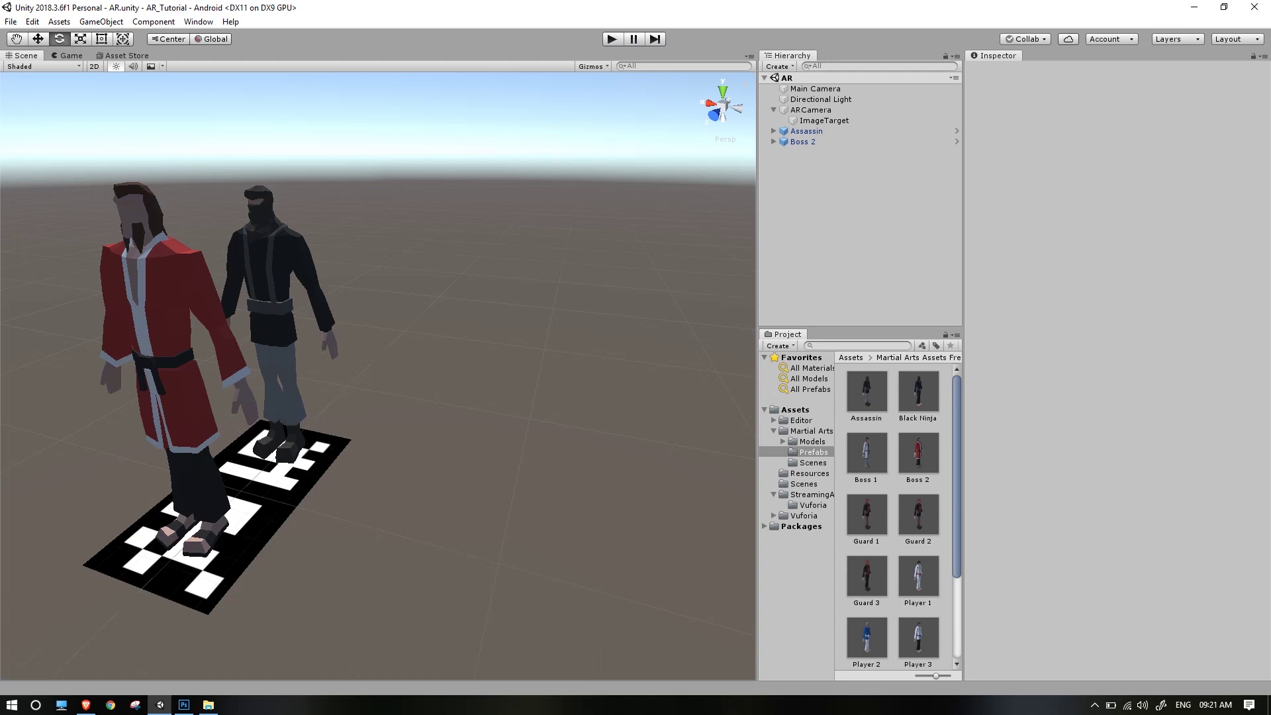
Make the Assassin and Boss 2 objects children of ImageTarget.
click(824, 120)
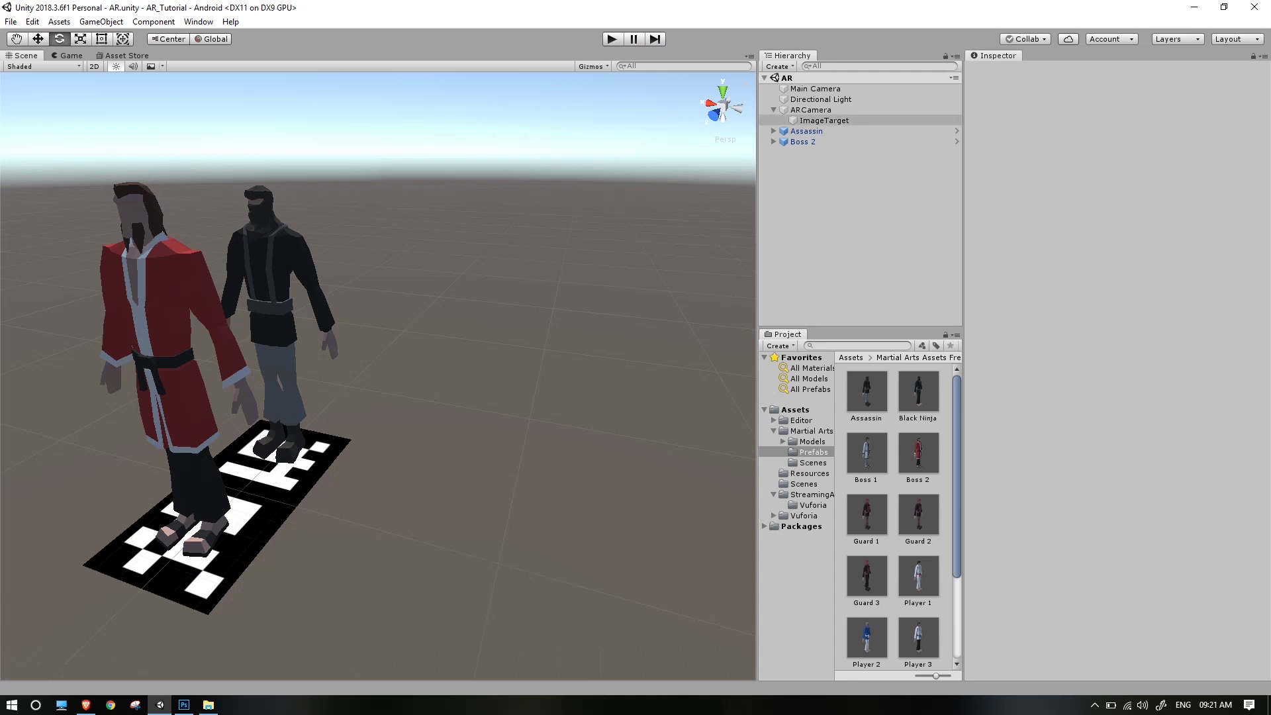
click(825, 120)
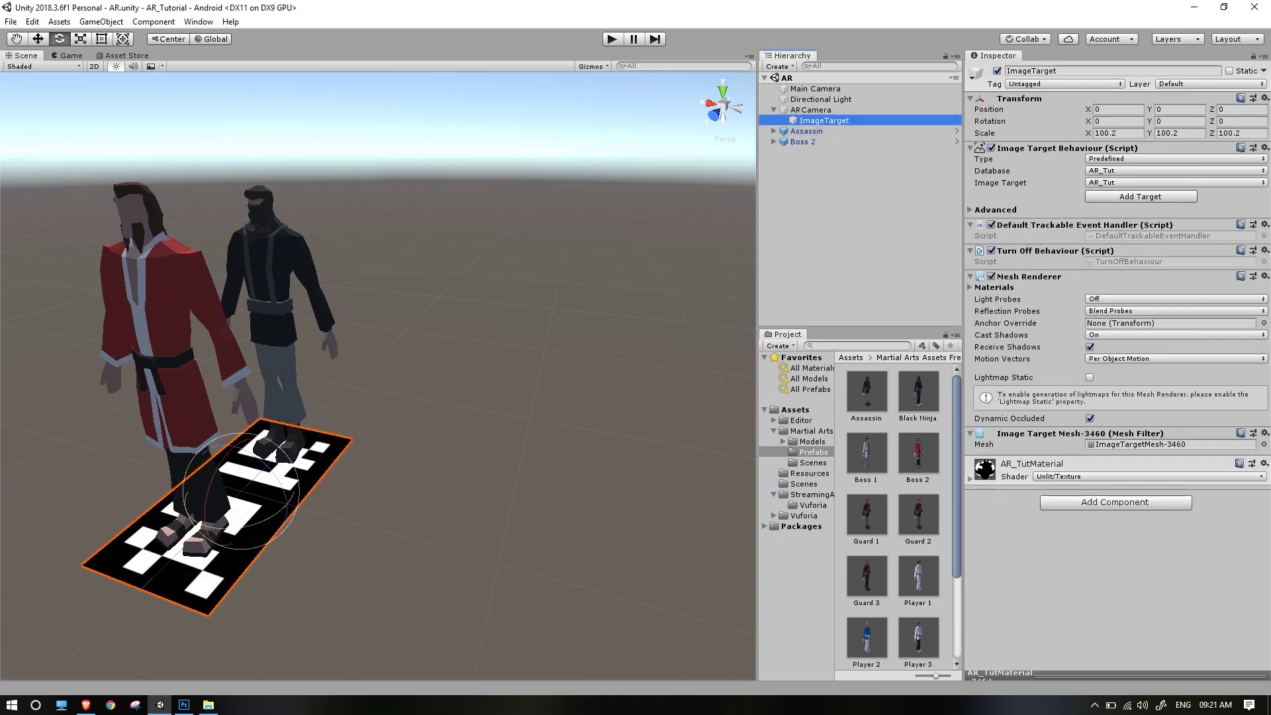
click(807, 131)
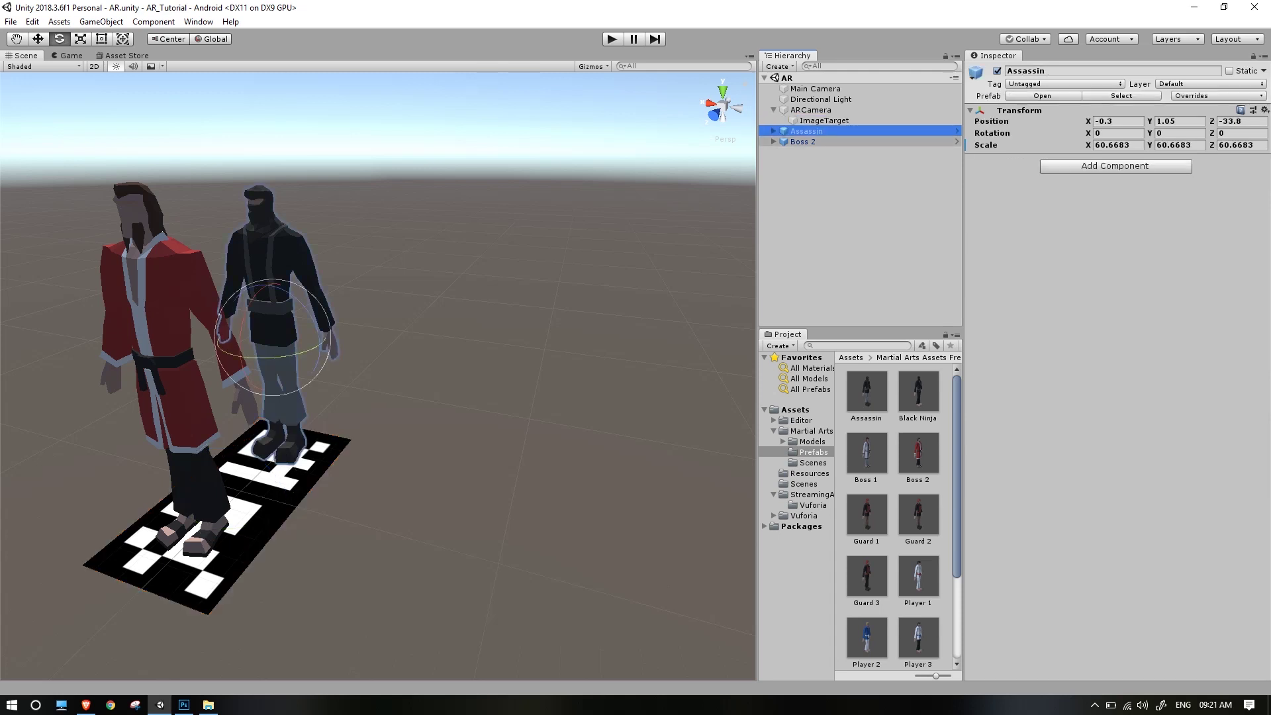
ctrl+click(804, 142)
drag(807, 130, 825, 119)
click(825, 120)
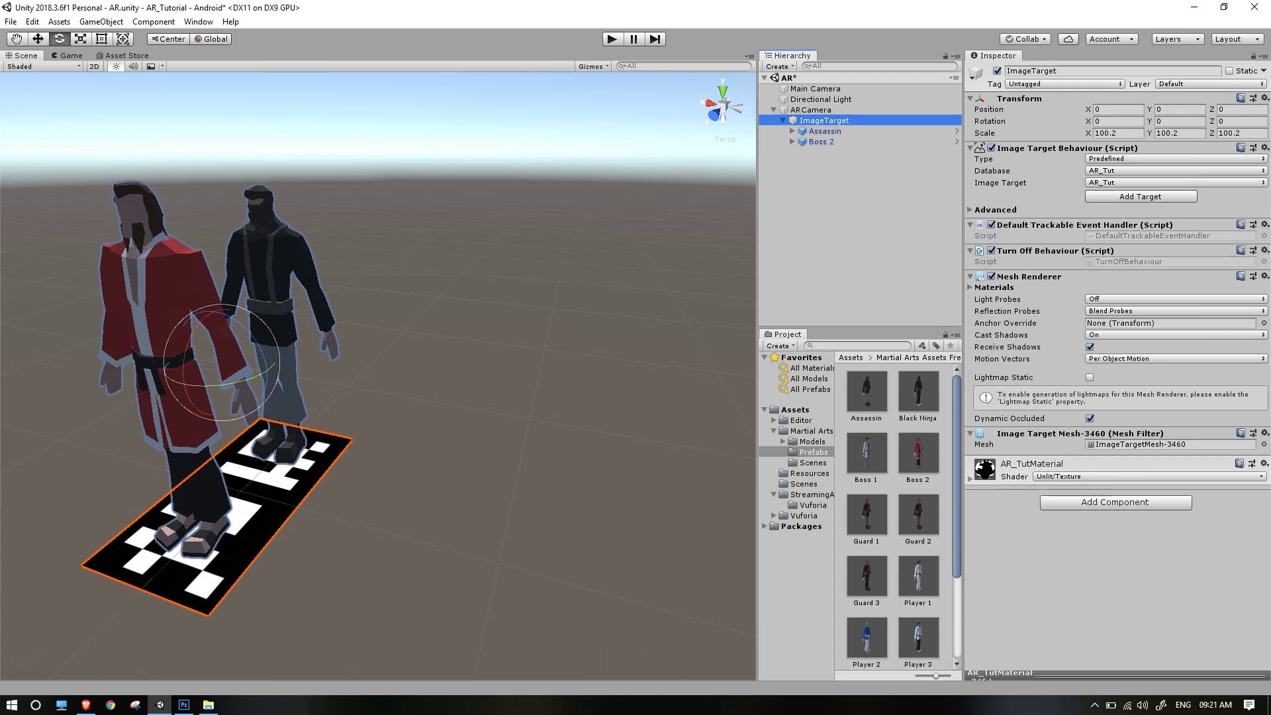
Test the AR scene with the webcam in Play mode and stop it again.
click(860, 225)
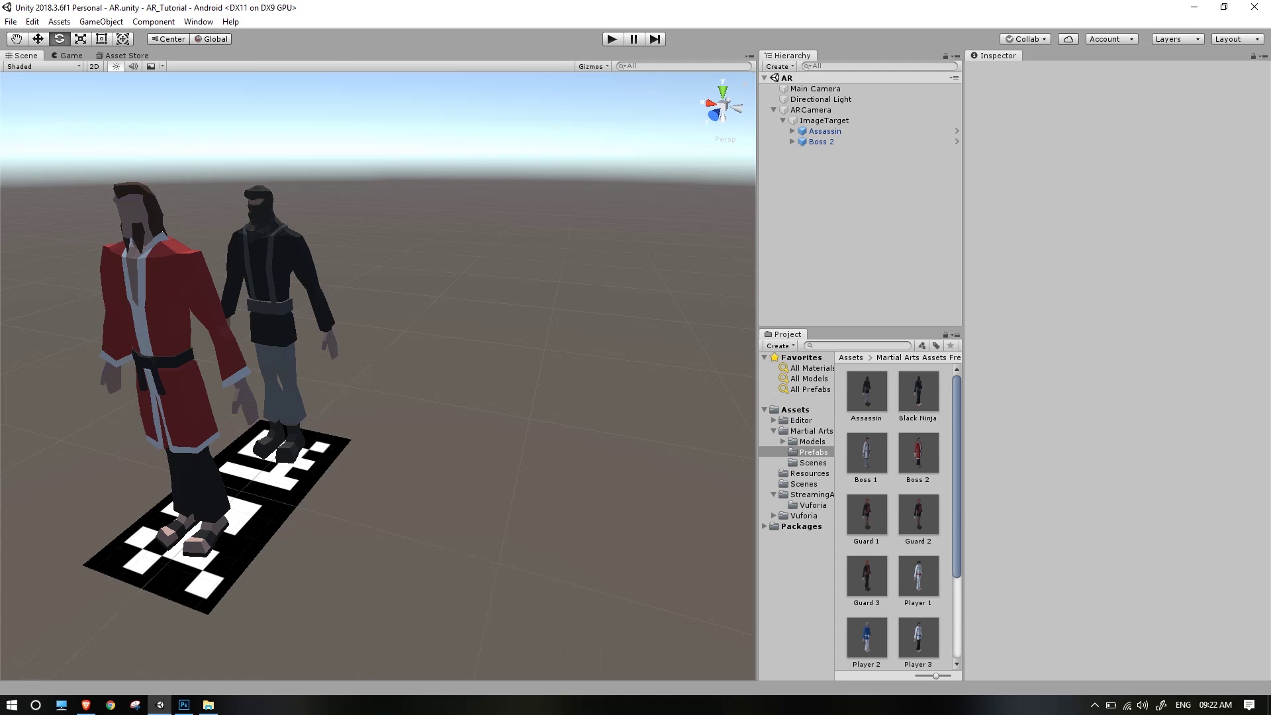
key(ctrl+p)
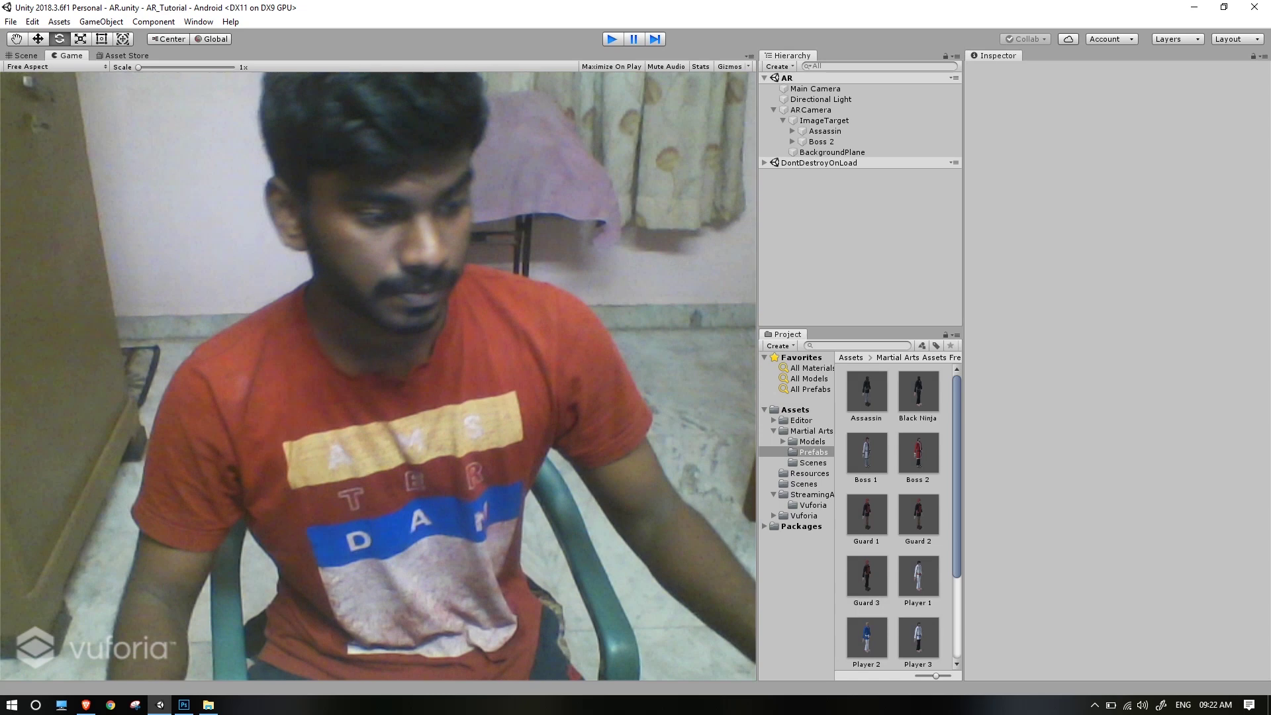
key(ctrl+p)
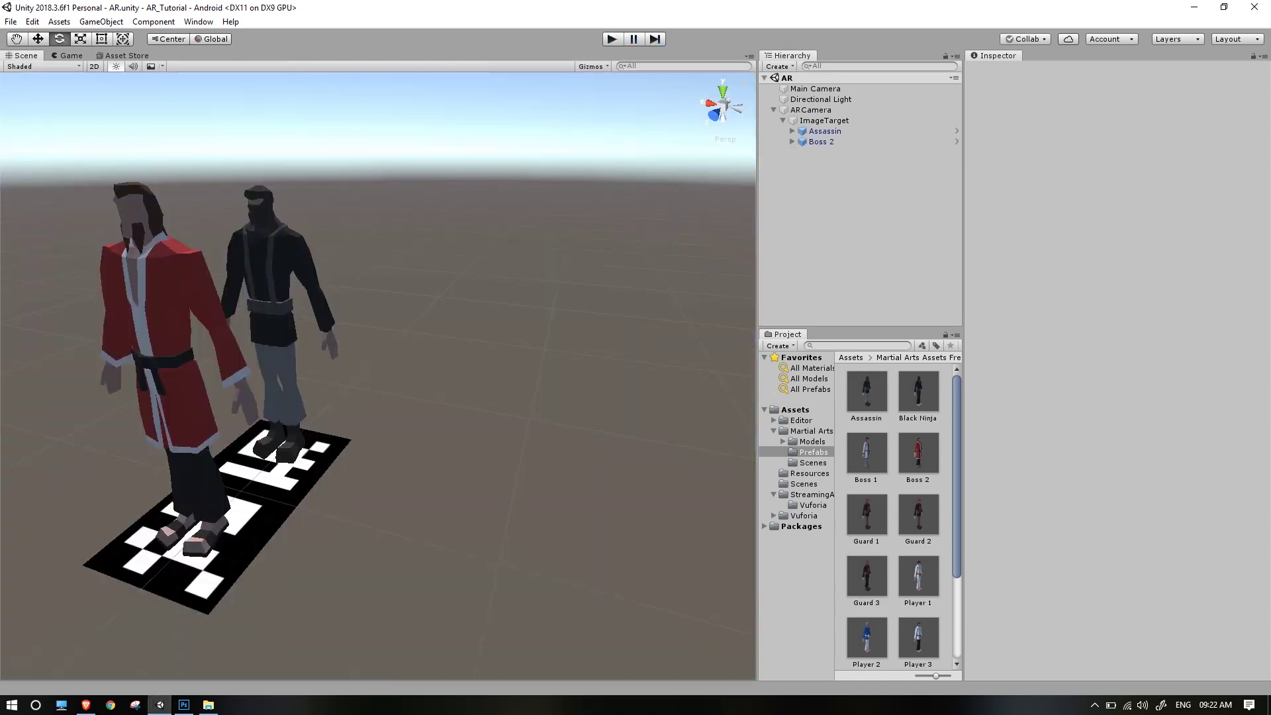
click(166, 298)
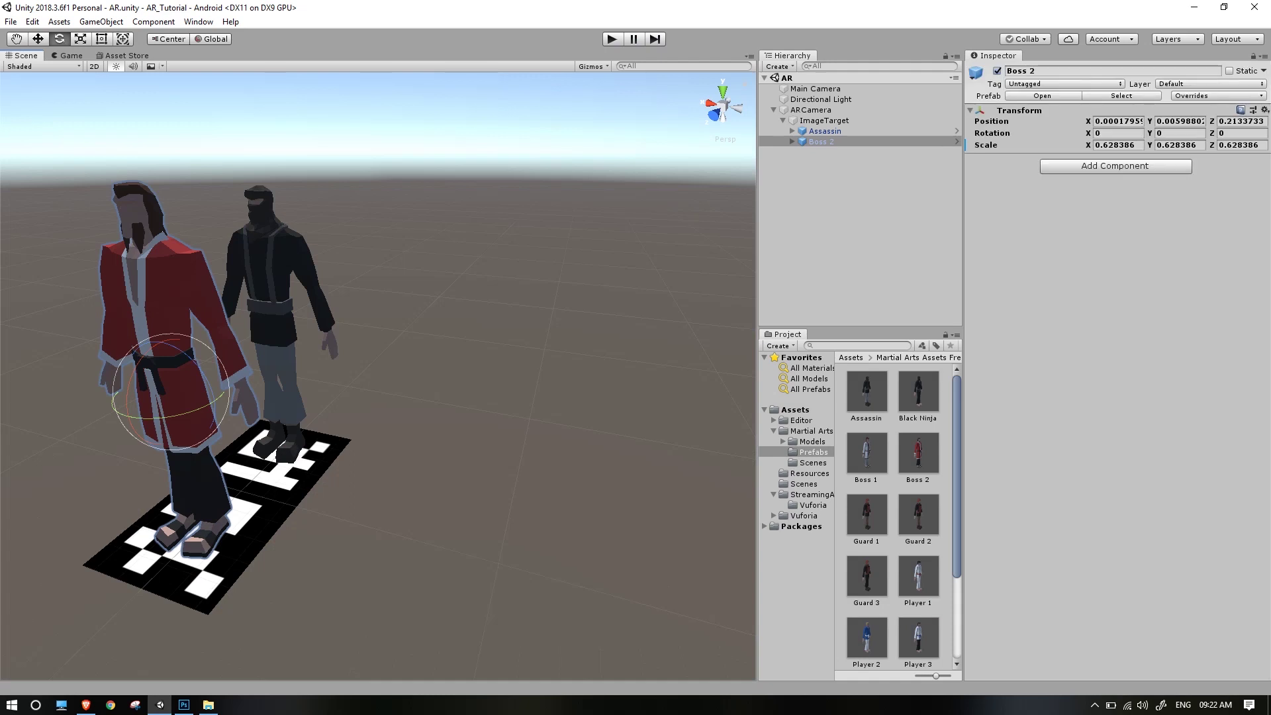
click(822, 142)
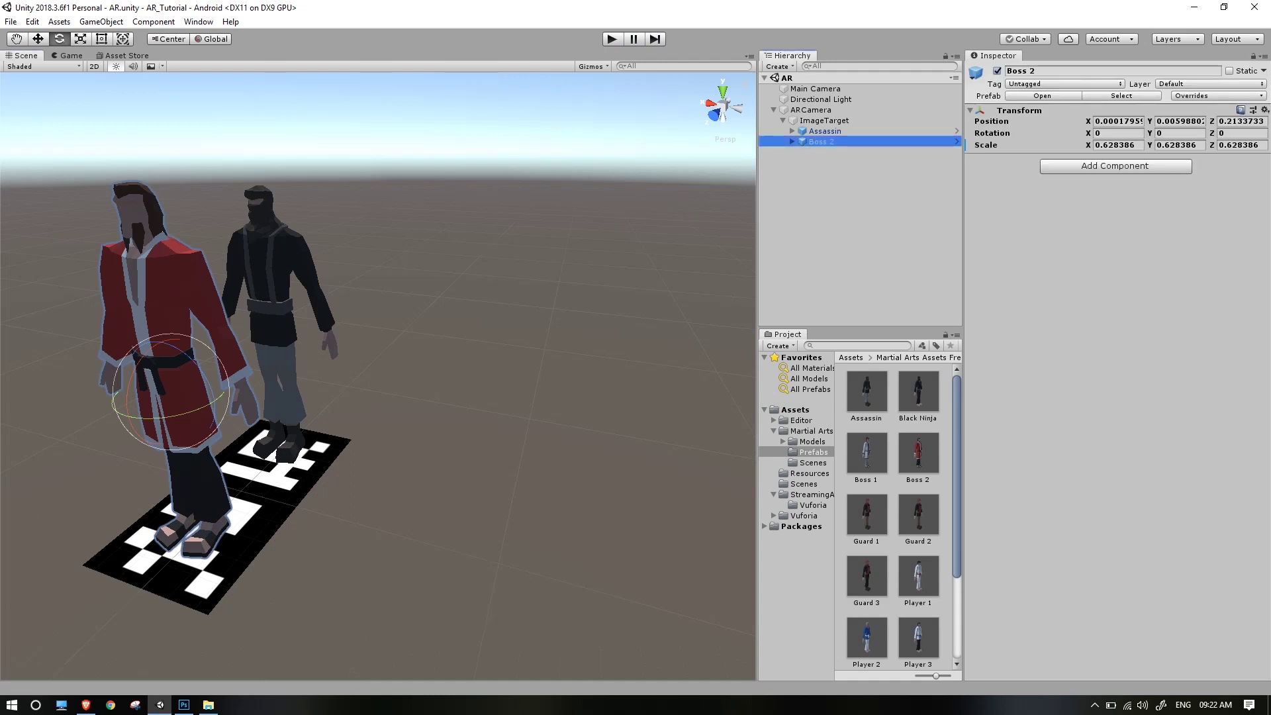
click(867, 392)
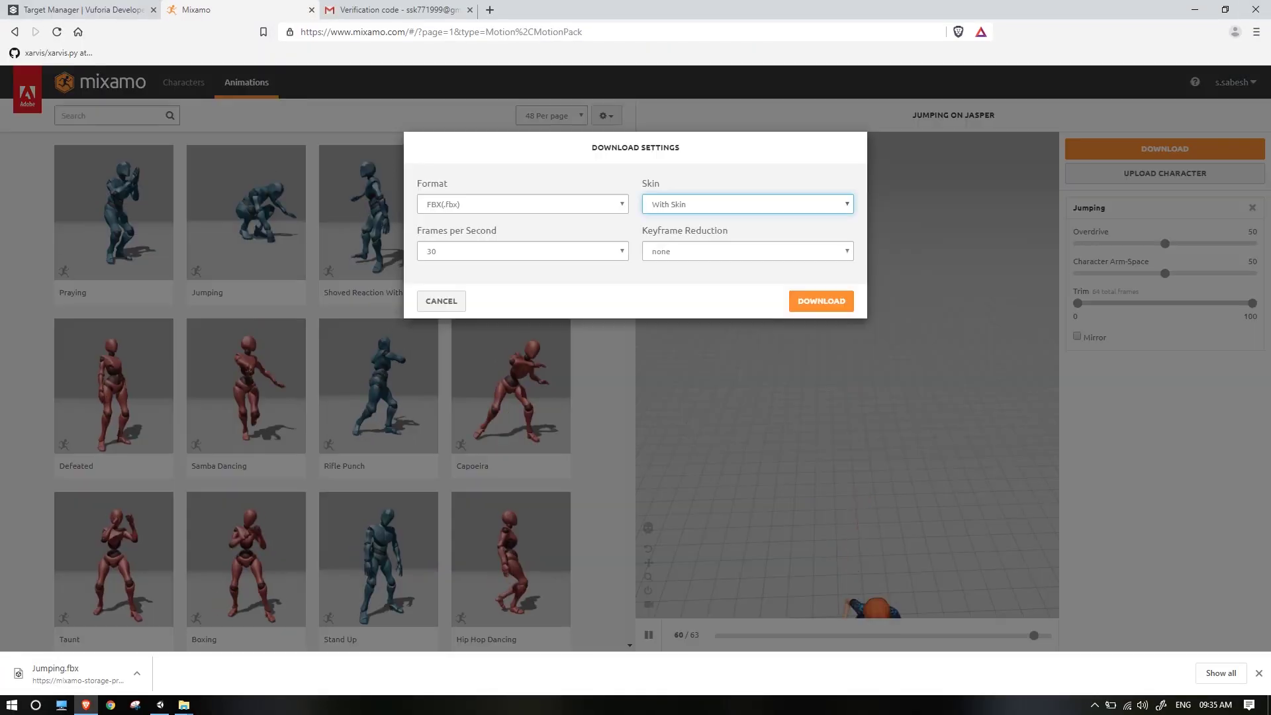
Download the Jumping animation from Mixamo as FBX with skin at 30 fps without keyframe reduction, and transfer the file to the project.
click(829, 297)
drag(73, 674, 183, 640)
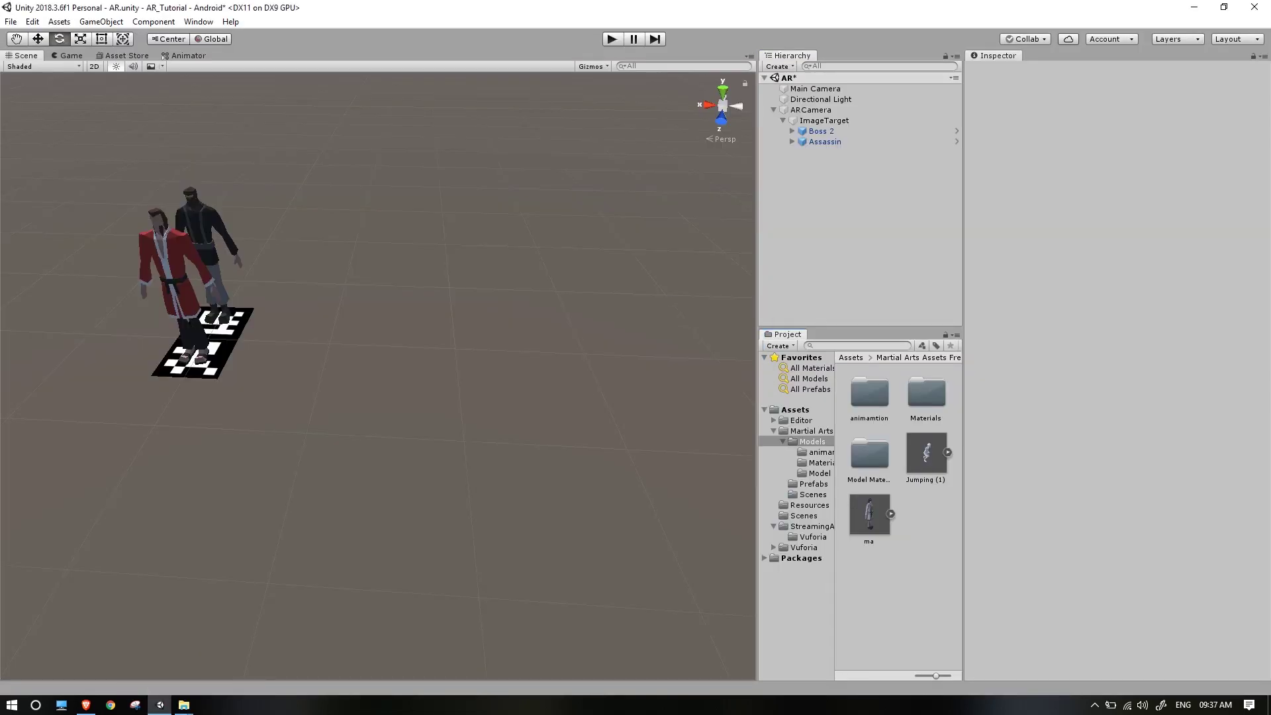
Set the Jumping (1) model's animation type to Humanoid and enable Loop Time and Loop Pose for its clip.
click(926, 454)
click(1139, 121)
click(1127, 180)
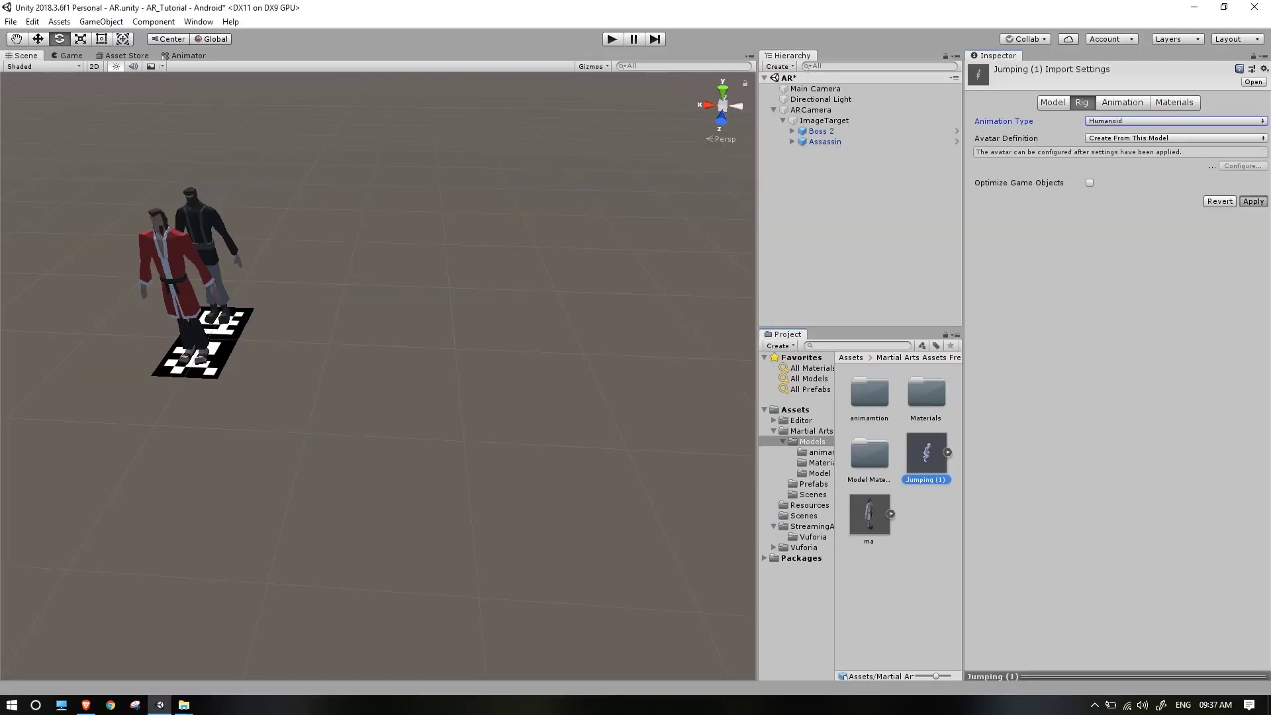
click(1122, 103)
click(1087, 379)
click(1087, 391)
Extract the textures of the Jumping (1) model into the textures folder inside Models.
click(1175, 102)
click(1176, 159)
click(192, 163)
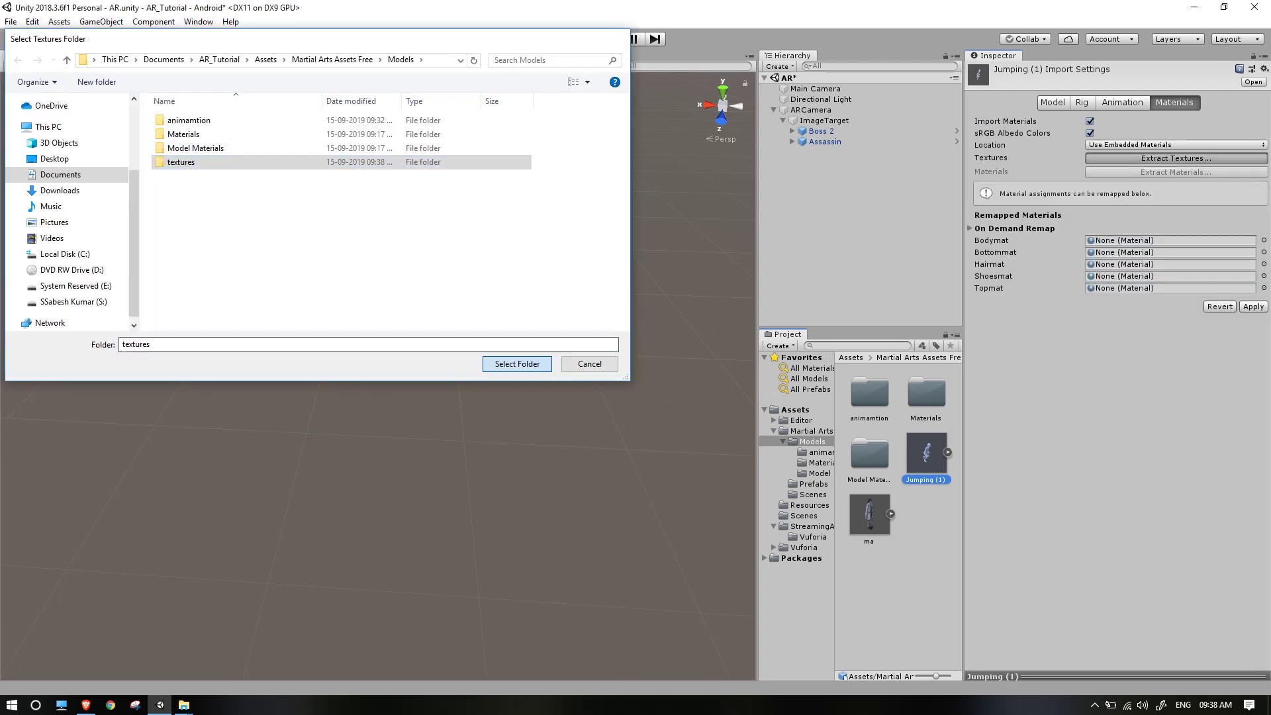
click(517, 364)
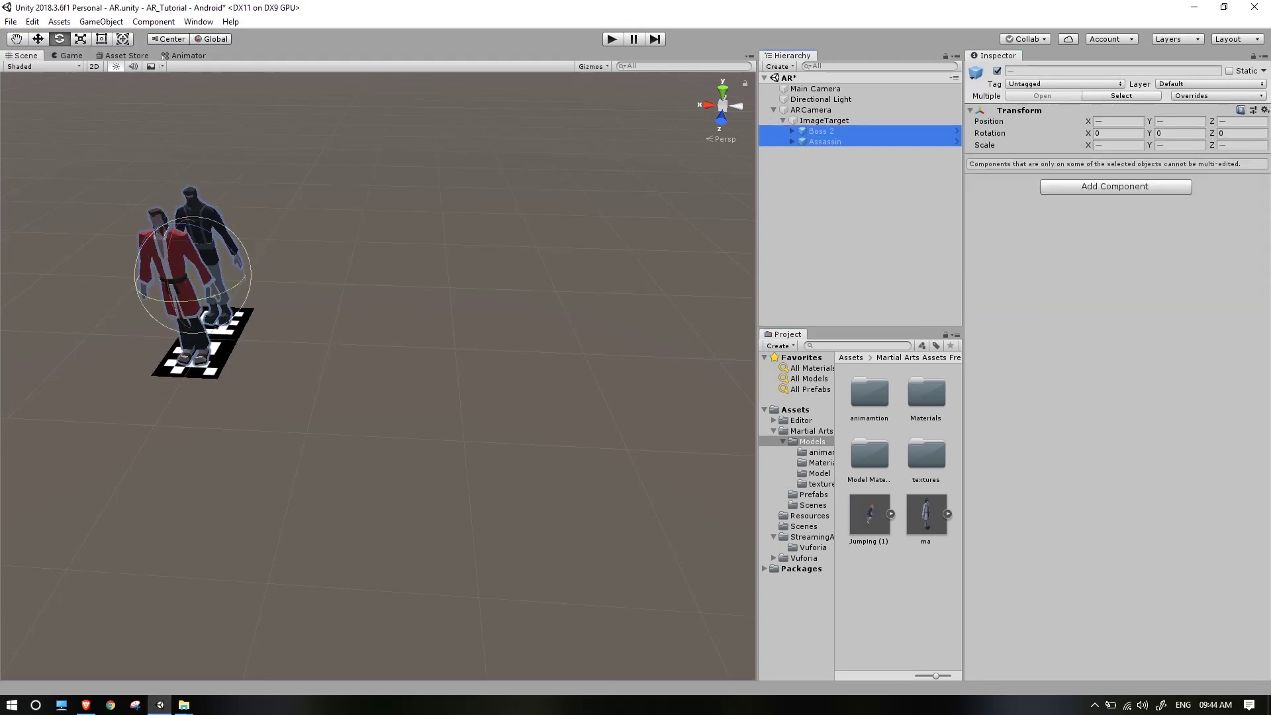
Delete the Boss 2 and Assassin characters from ImageTarget.
key(Delete)
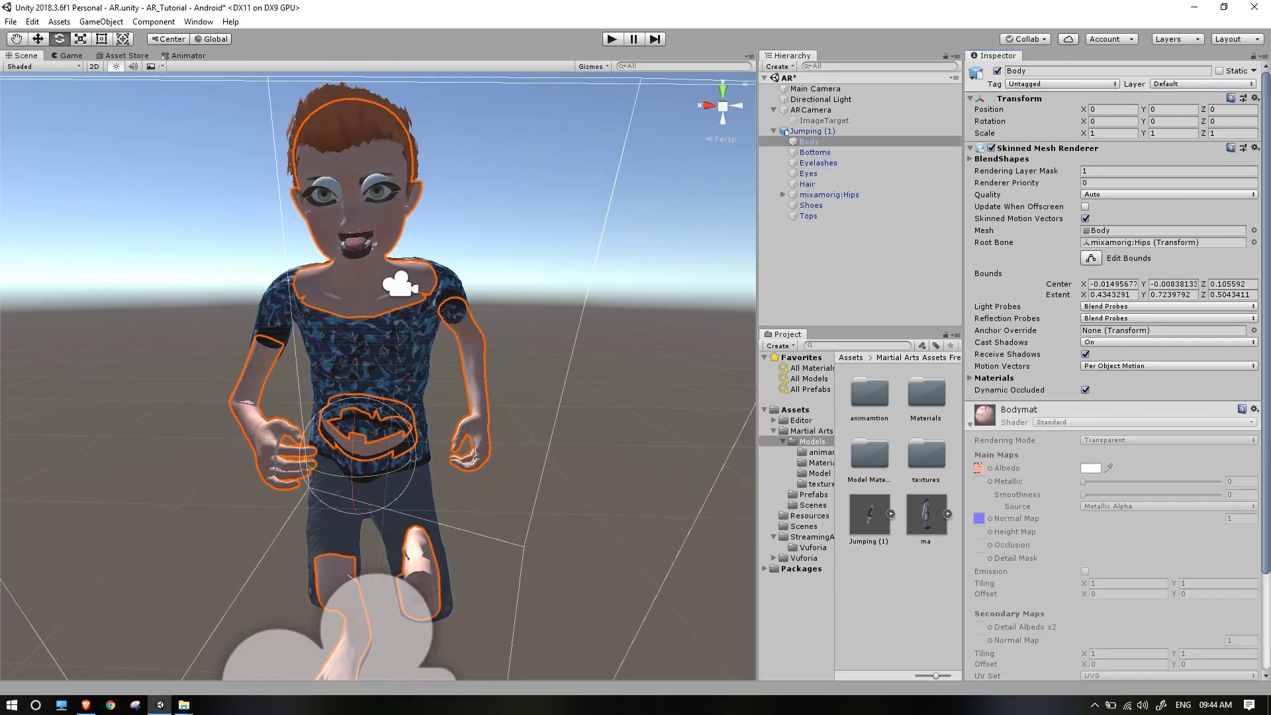
Extract the materials of the Jumping (1) model into a new folder named mat inside Models.
click(869, 514)
click(1175, 102)
click(1177, 172)
text(mat)
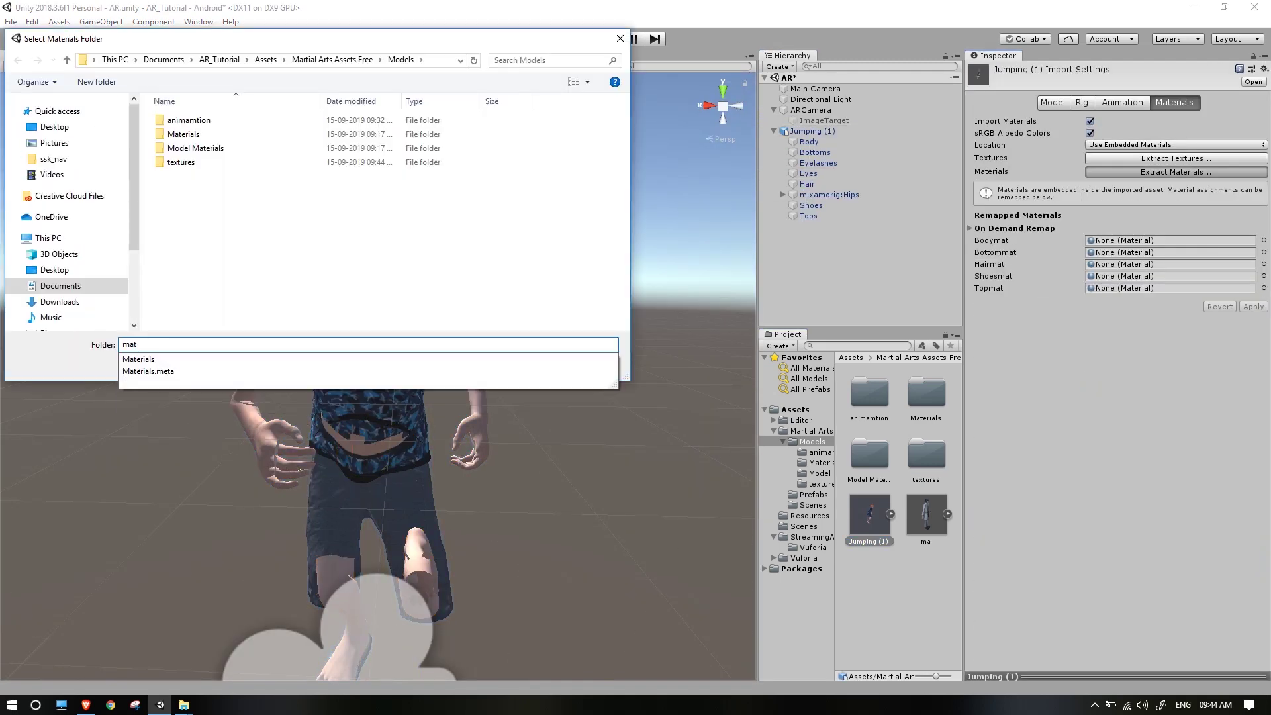
click(96, 82)
click(516, 363)
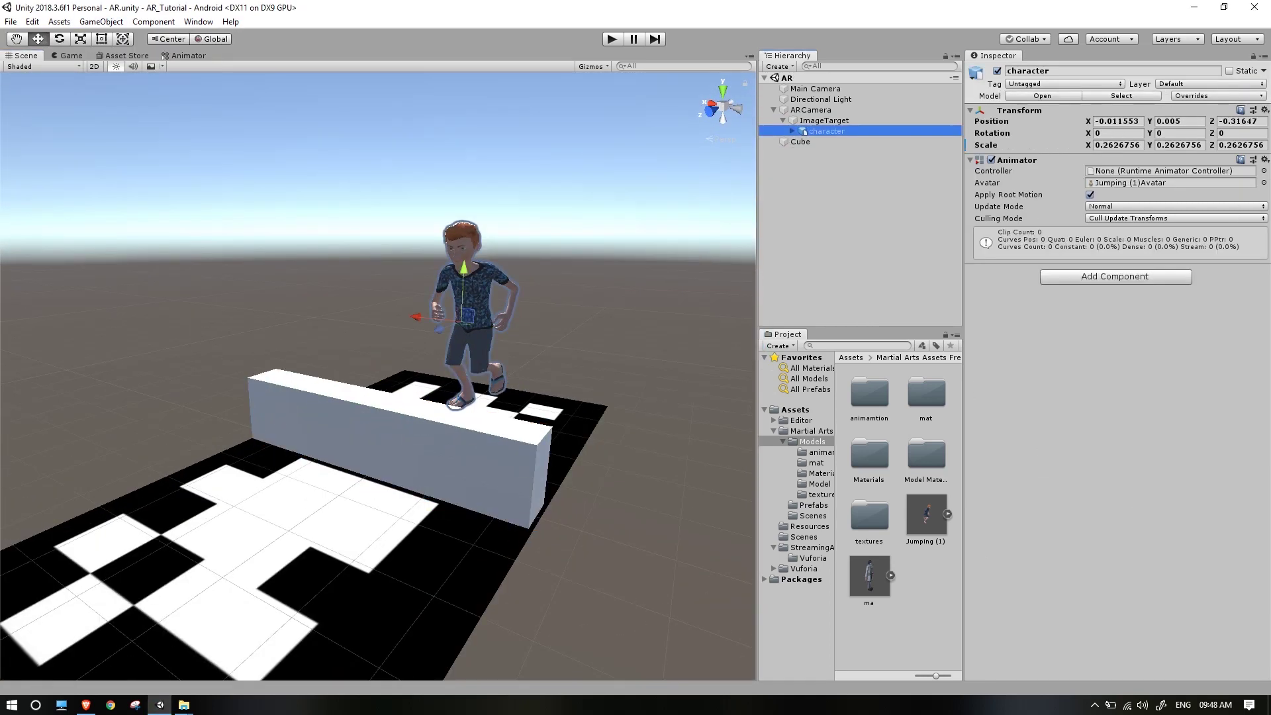
Create an animator controller for the character in the Models folder and name its mixamo.com animation state Run_Rump.
right_click(937, 583)
click(858, 508)
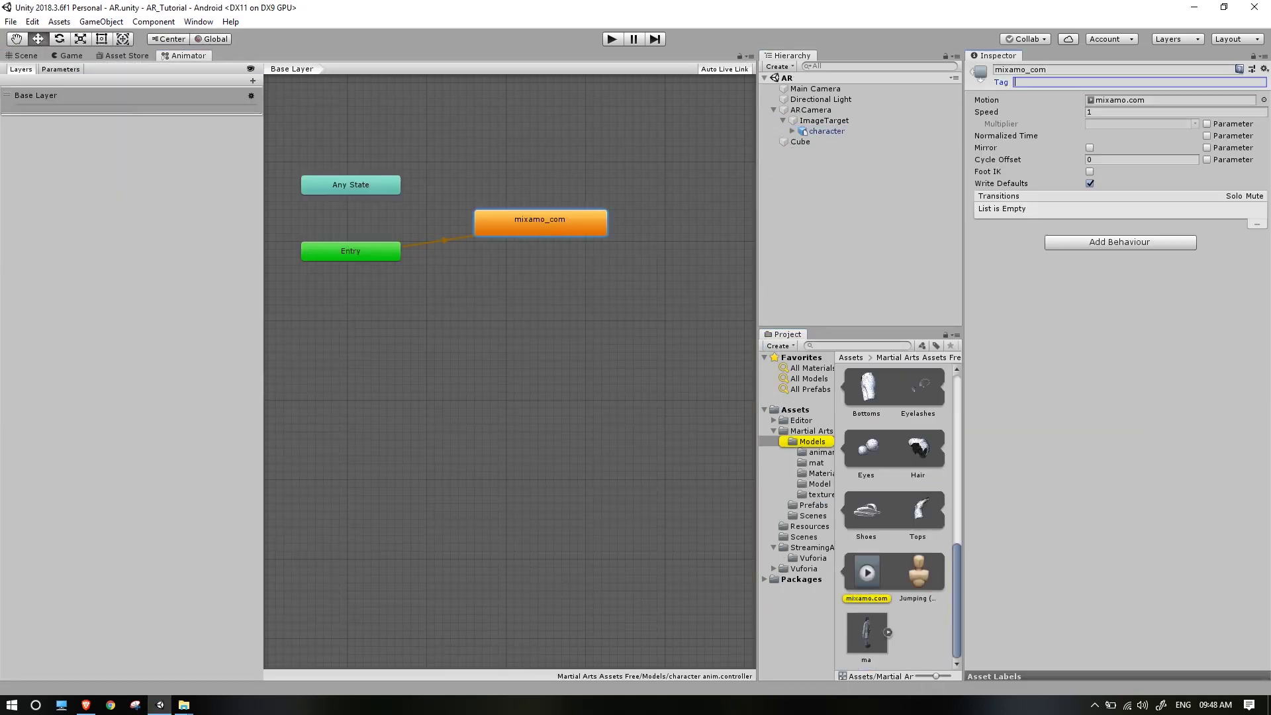
text(RUn_Rump)
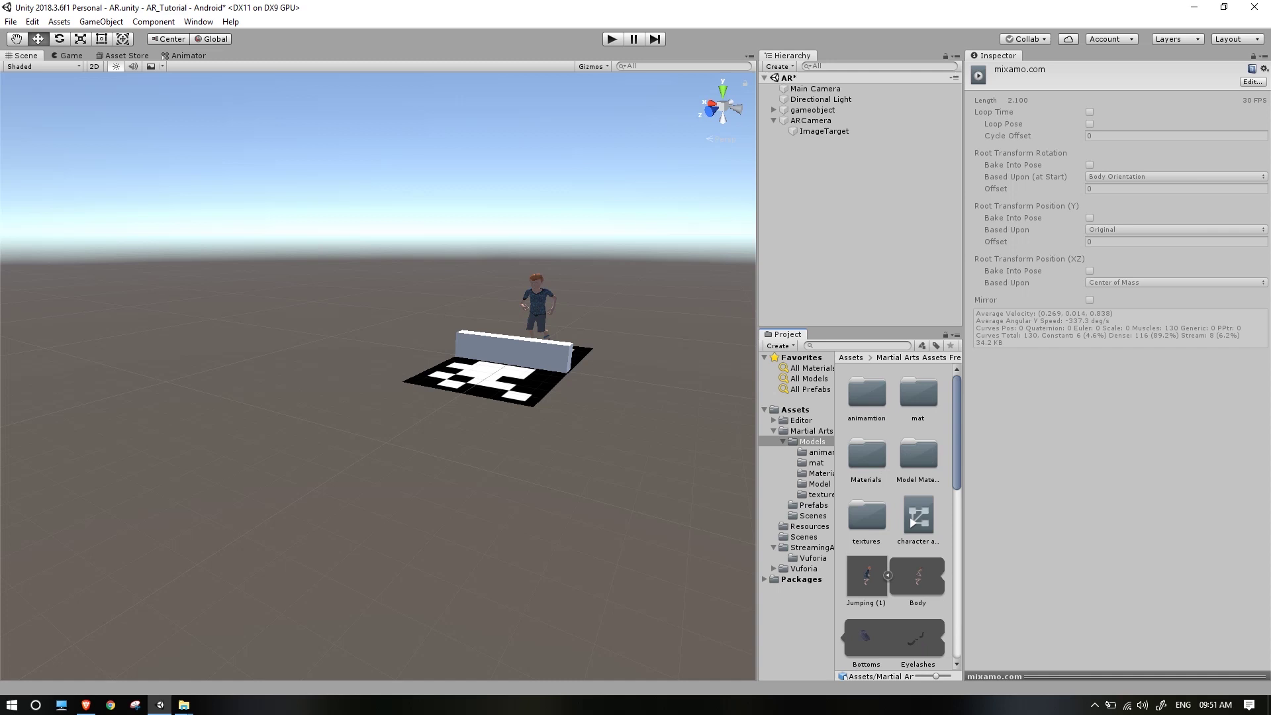
Open the import settings of the Jumping (1) model.
click(866, 577)
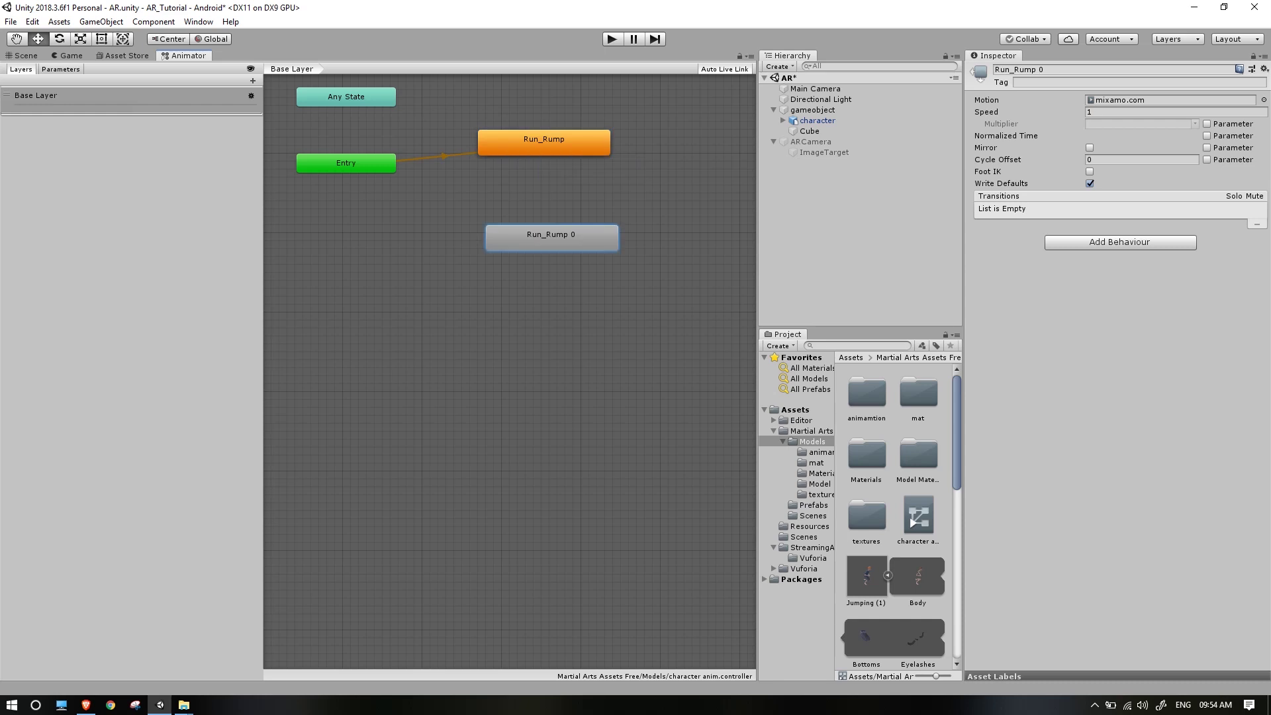
Set the Run_Rump 0 state's speed to -1 and create transitions in both directions between Run_Rump and Run_Rump 0.
click(1165, 112)
text(-1)
right_click(561, 144)
click(613, 154)
click(613, 244)
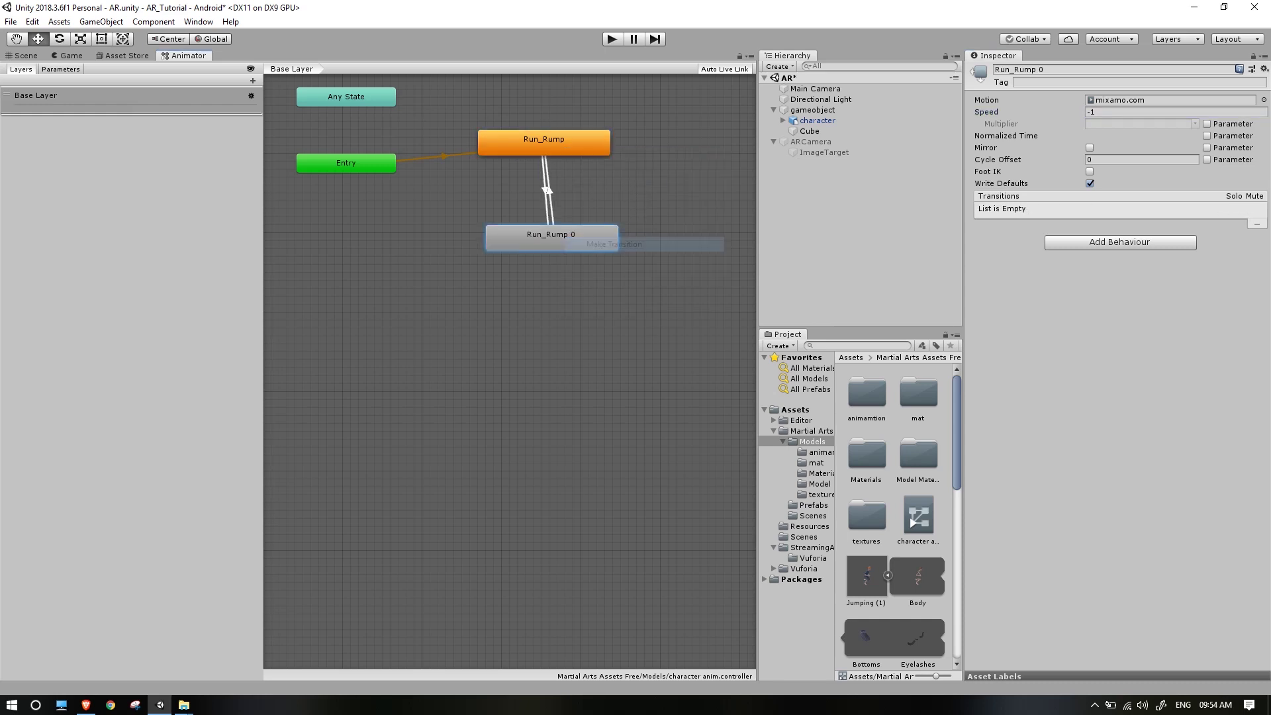
click(545, 144)
Save the scene and examine the character's jump relative to the cube in Play mode, stopping playback at the end.
click(23, 55)
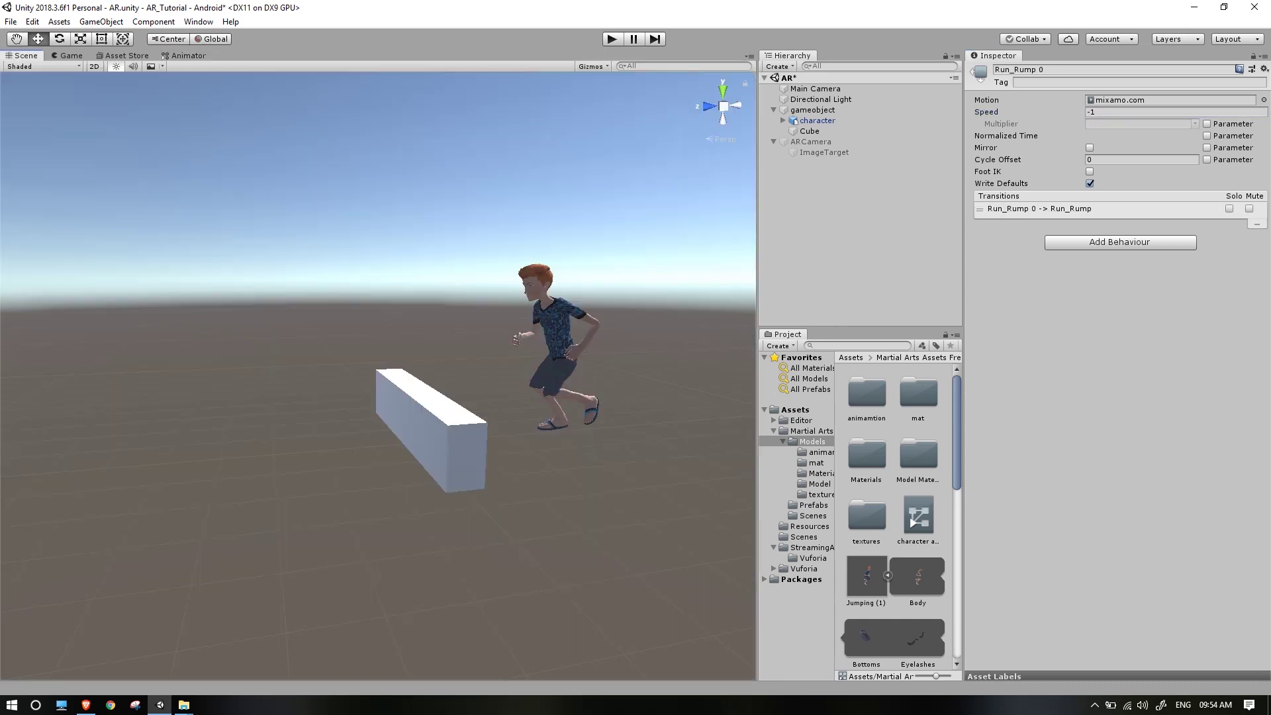
key(ctrl+s)
key(ctrl+p)
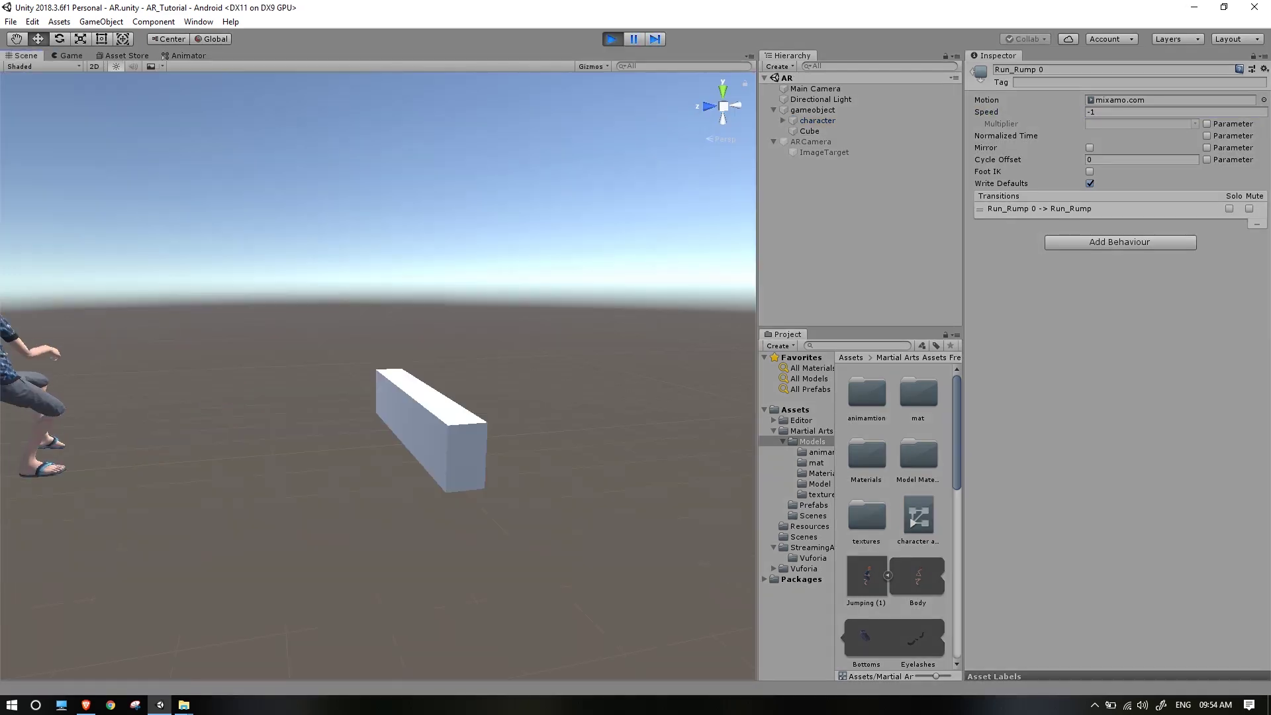
scroll(437, 427, up, 4)
click(437, 427)
scroll(437, 427, down, 10)
alt+drag(371, 424, 682, 461)
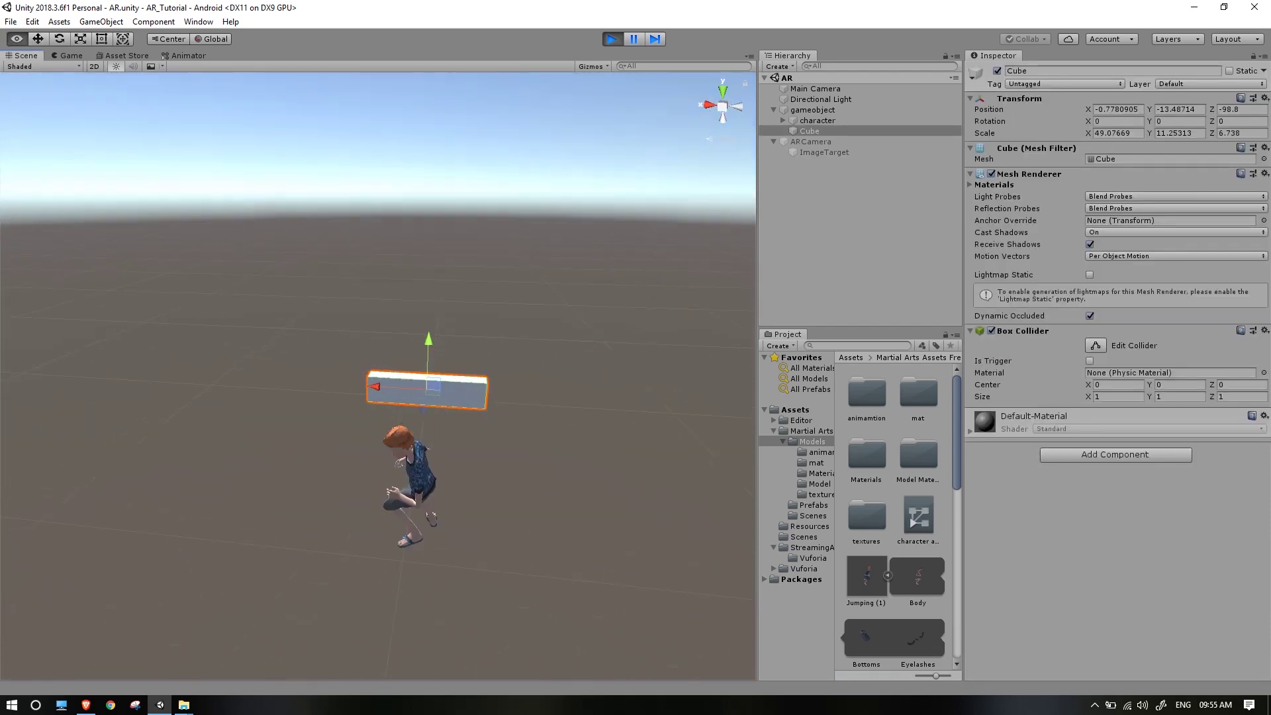
key(ctrl+p)
Enable Bake Into Pose for the root transform rotation and Y position of the Jumping (1) clip and apply the settings.
click(867, 577)
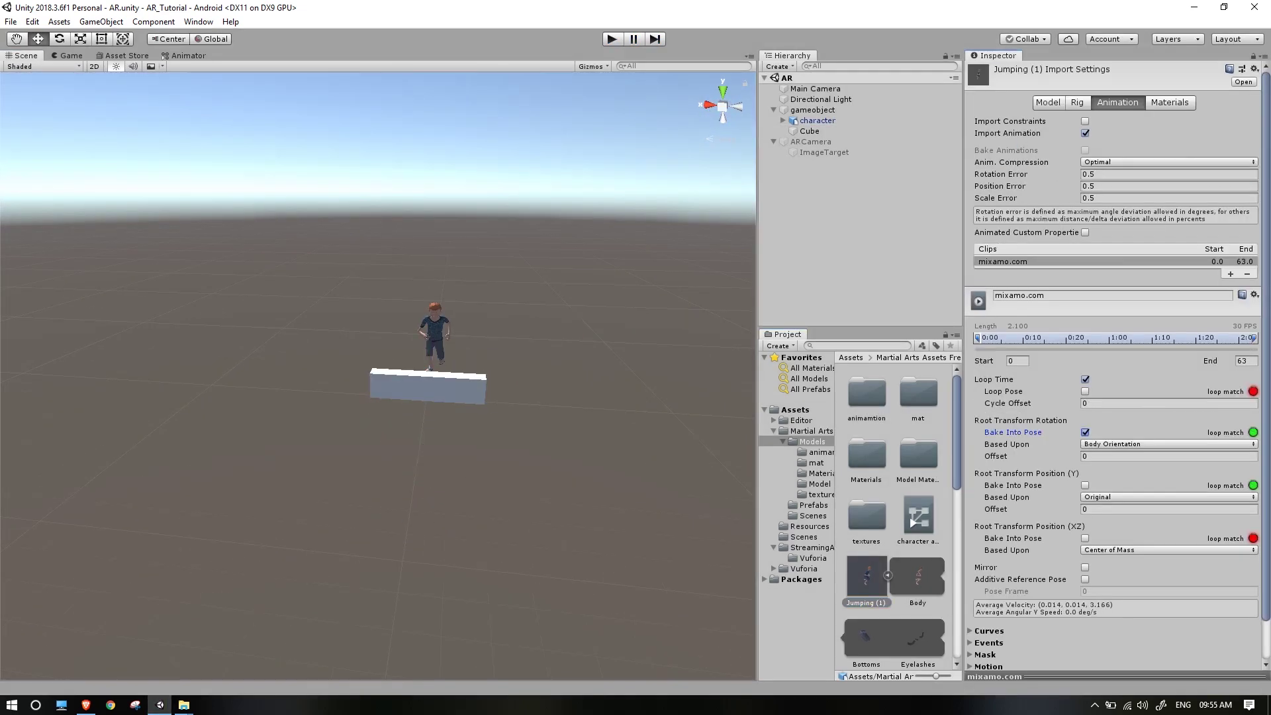
scroll(1117, 364, down, 2)
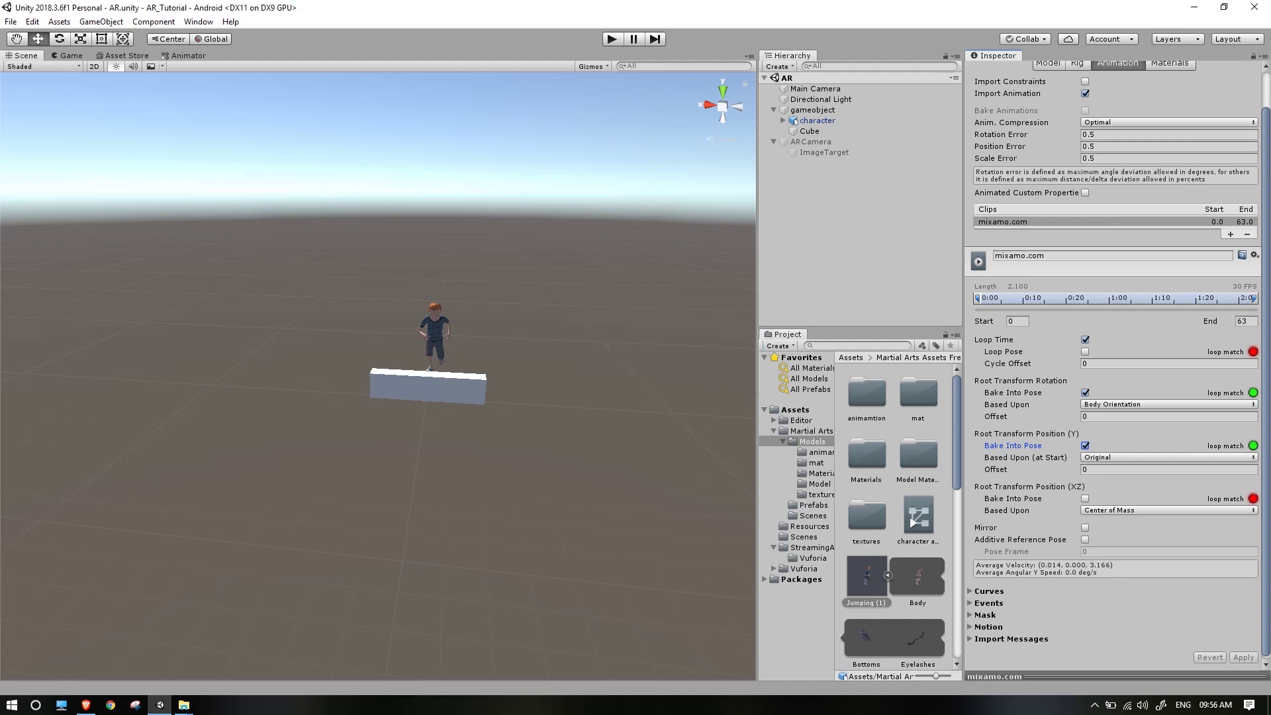
Run the scene again and watch the jumping character from the side of the cube, stopping playback at the end.
key(ctrl+p)
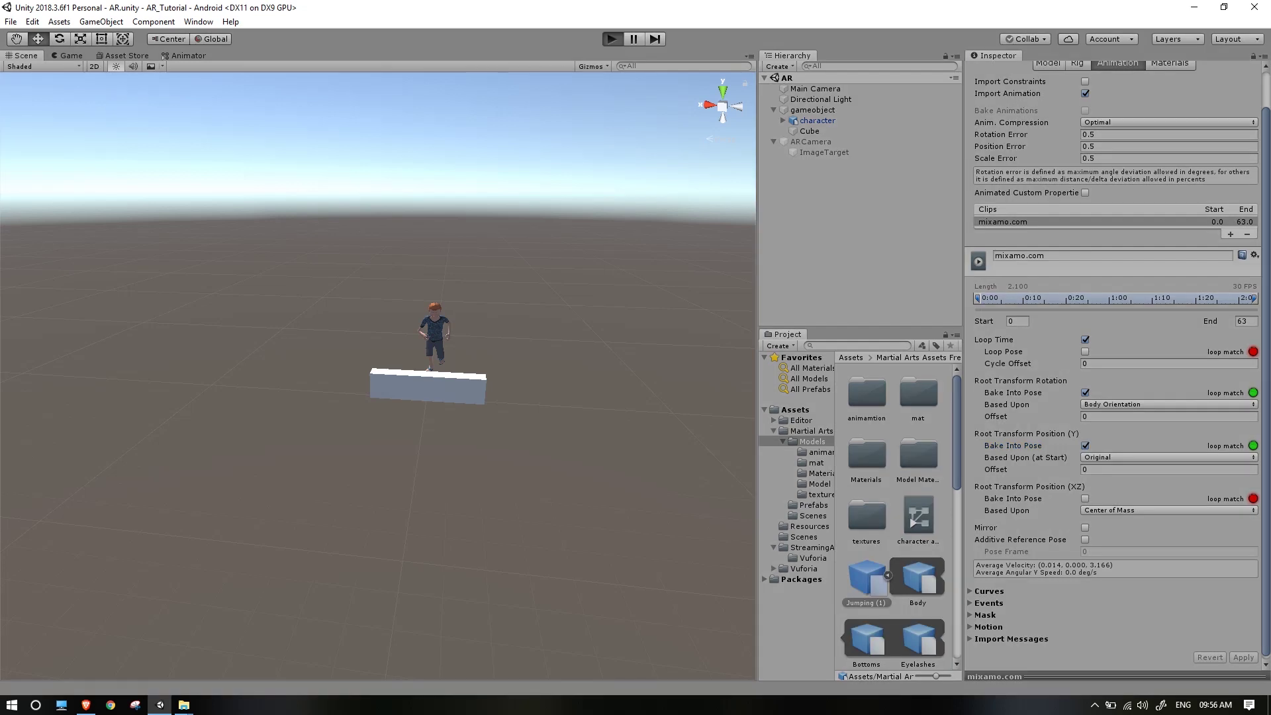
click(25, 56)
alt+drag(529, 345, 212, 290)
key(ctrl+p)
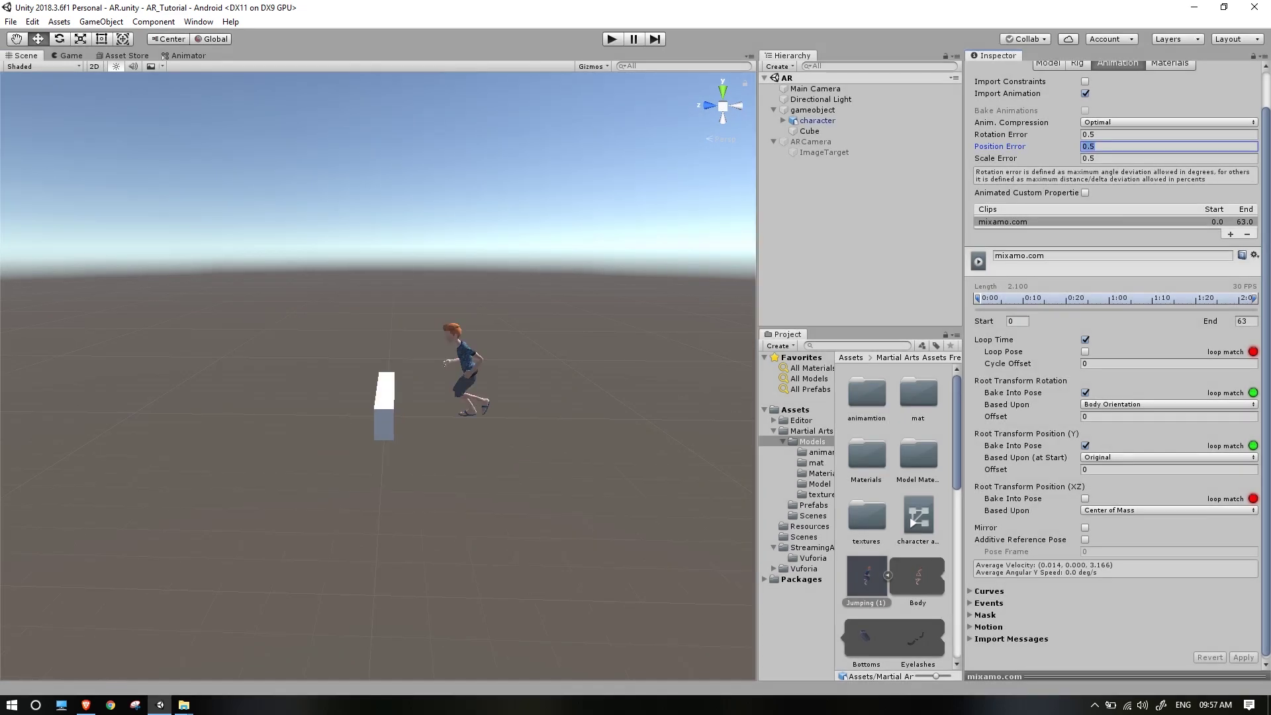
Enable Bake Into Pose for the Jumping (1) clip's root transform XZ position, base it upon Original, and apply the settings.
click(1085, 499)
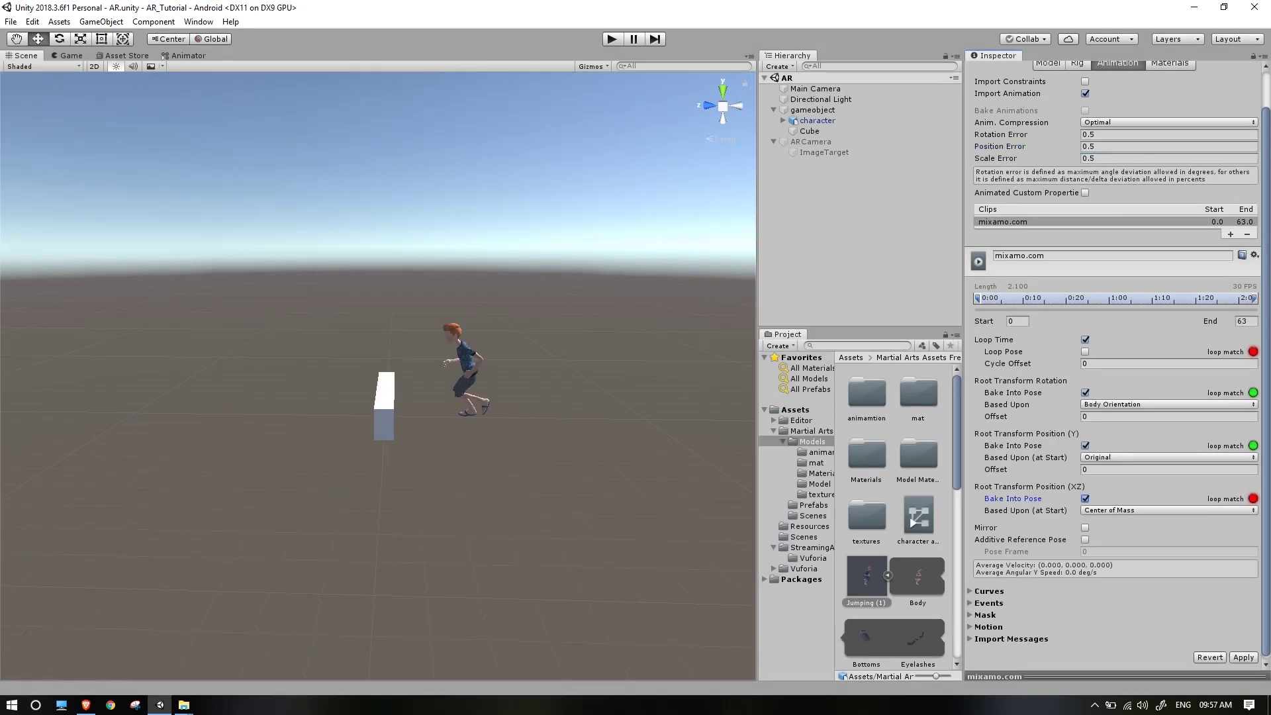
click(1168, 510)
click(1102, 524)
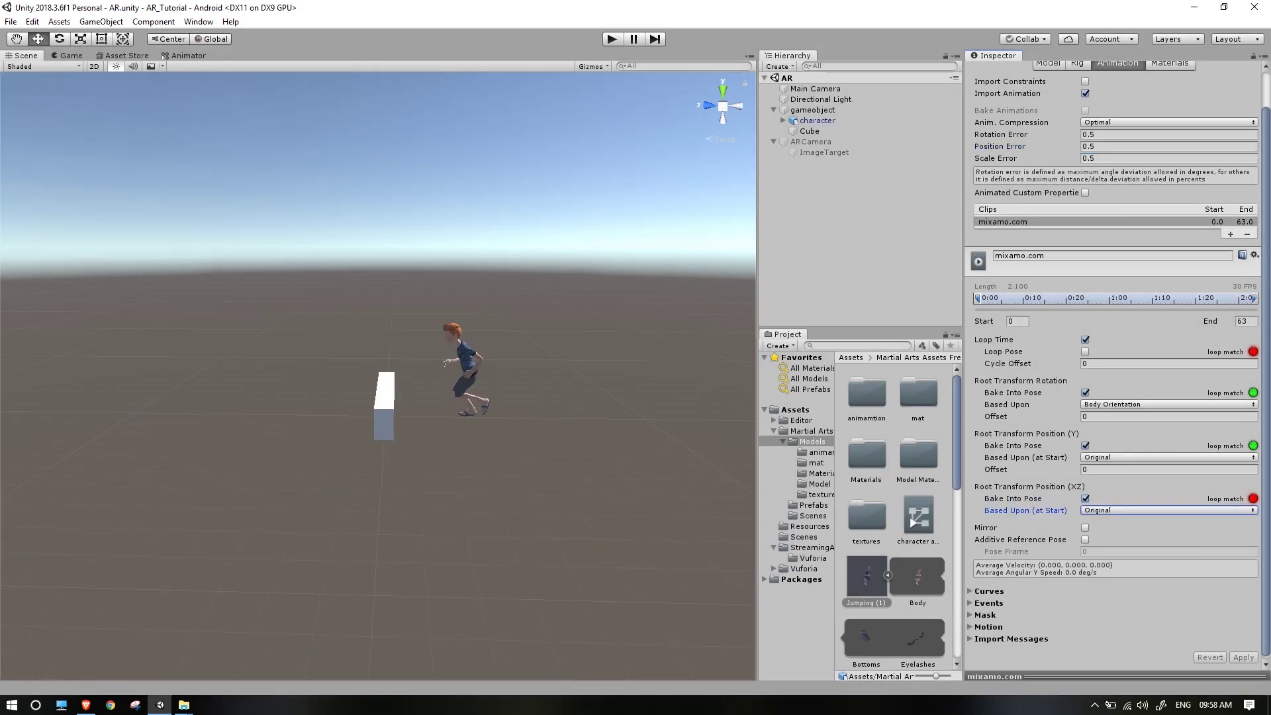
Run the scene, copy the Cube's Transform component during playback, and paste its values onto the Cube after stopping.
key(ctrl+p)
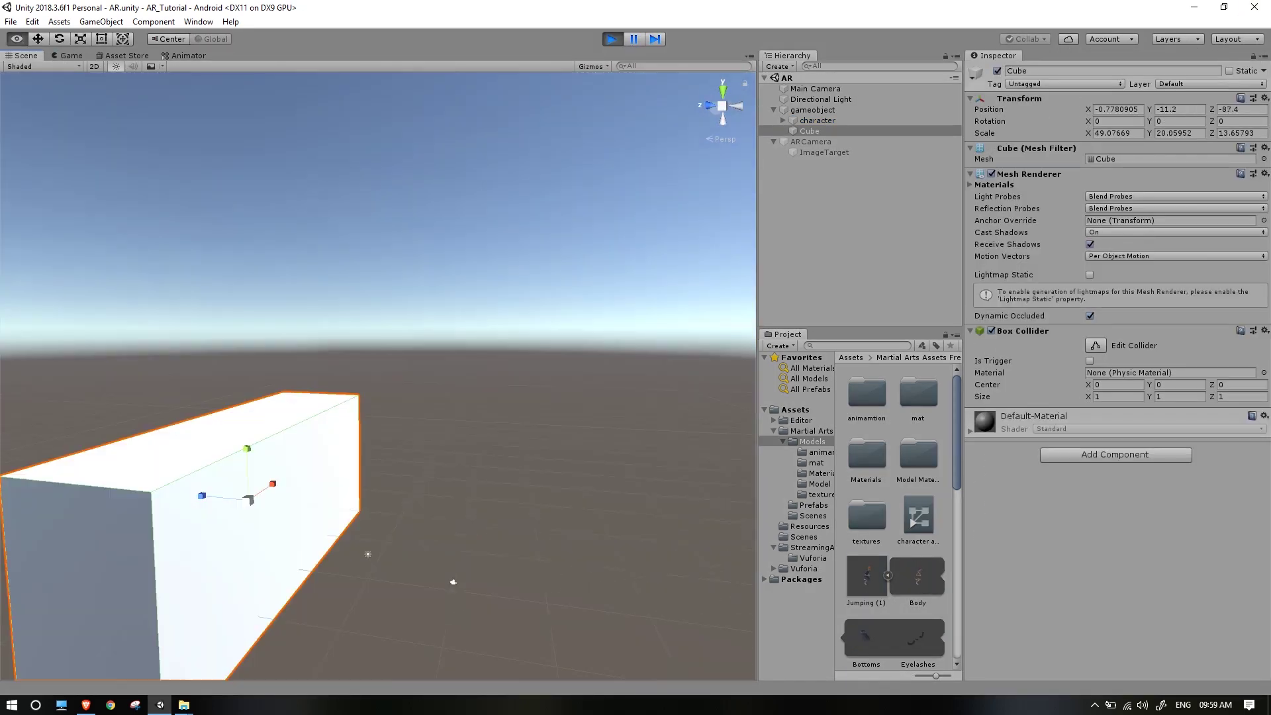
click(1265, 98)
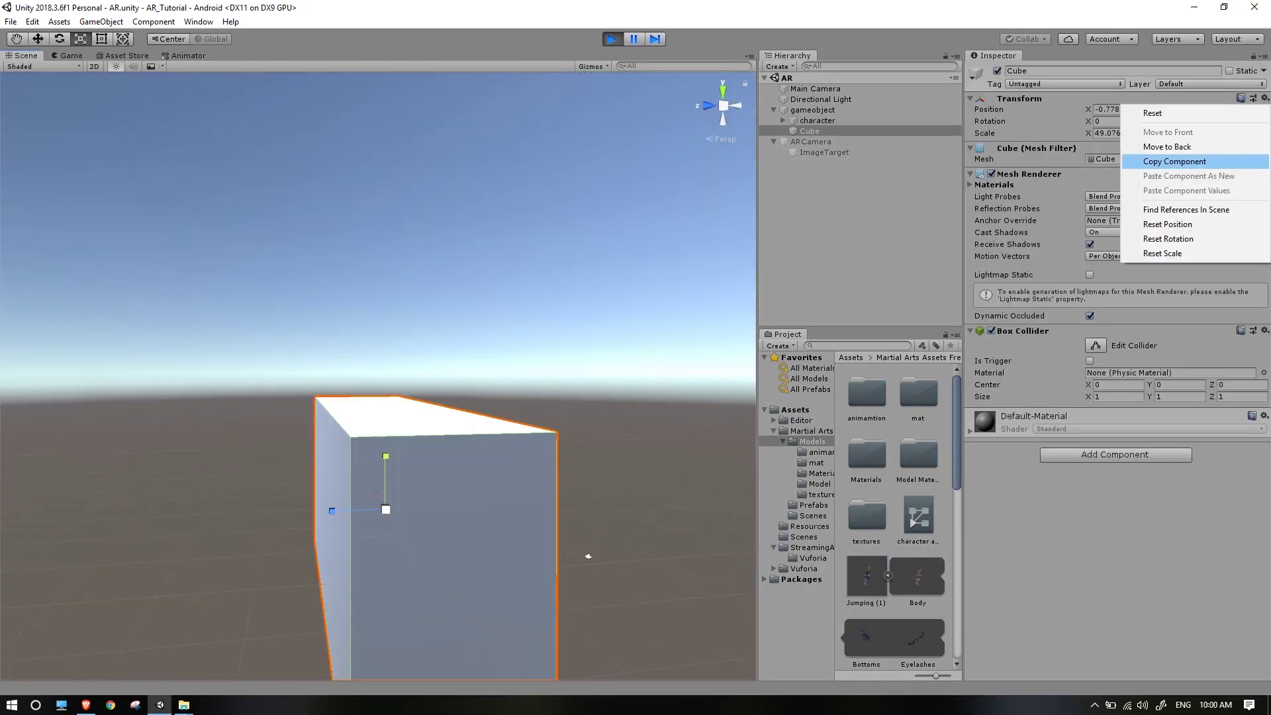
click(1169, 161)
key(ctrl+p)
click(1265, 98)
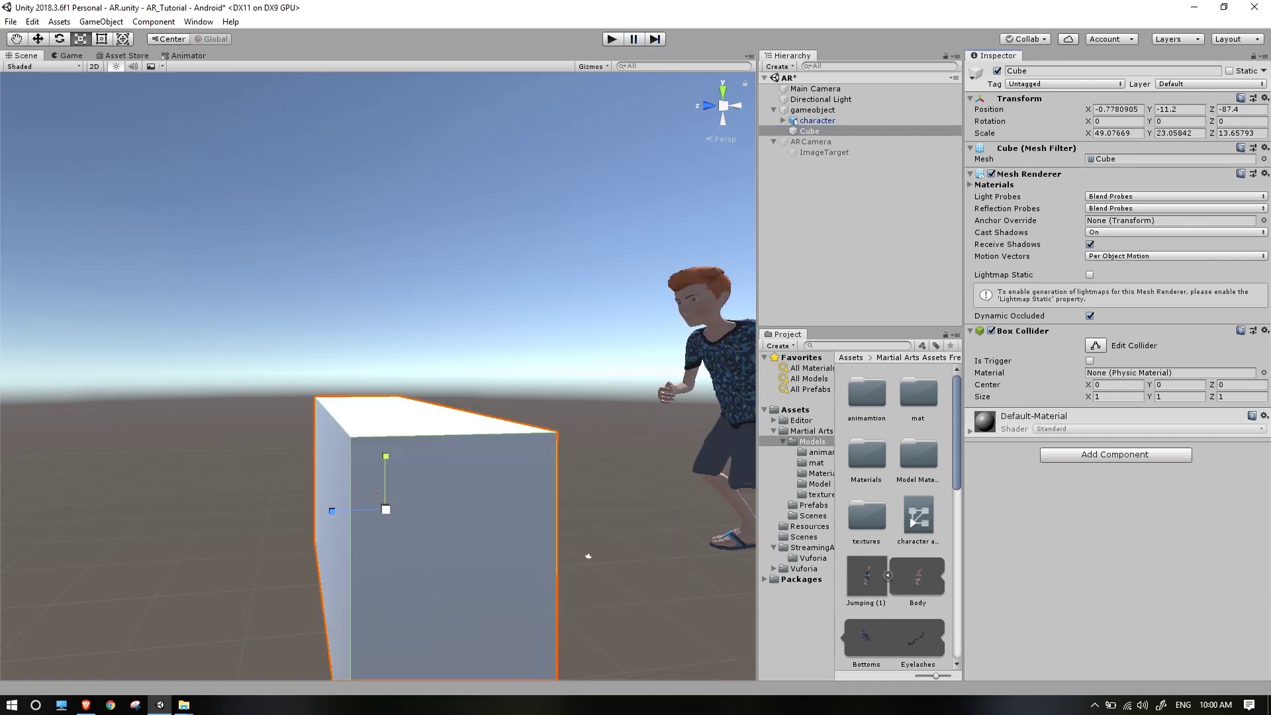
click(1165, 192)
key(ctrl+p)
Activate the ARCamera and move its ImageTarget along the Z axis to about 24.7.
click(811, 141)
click(824, 152)
key(w)
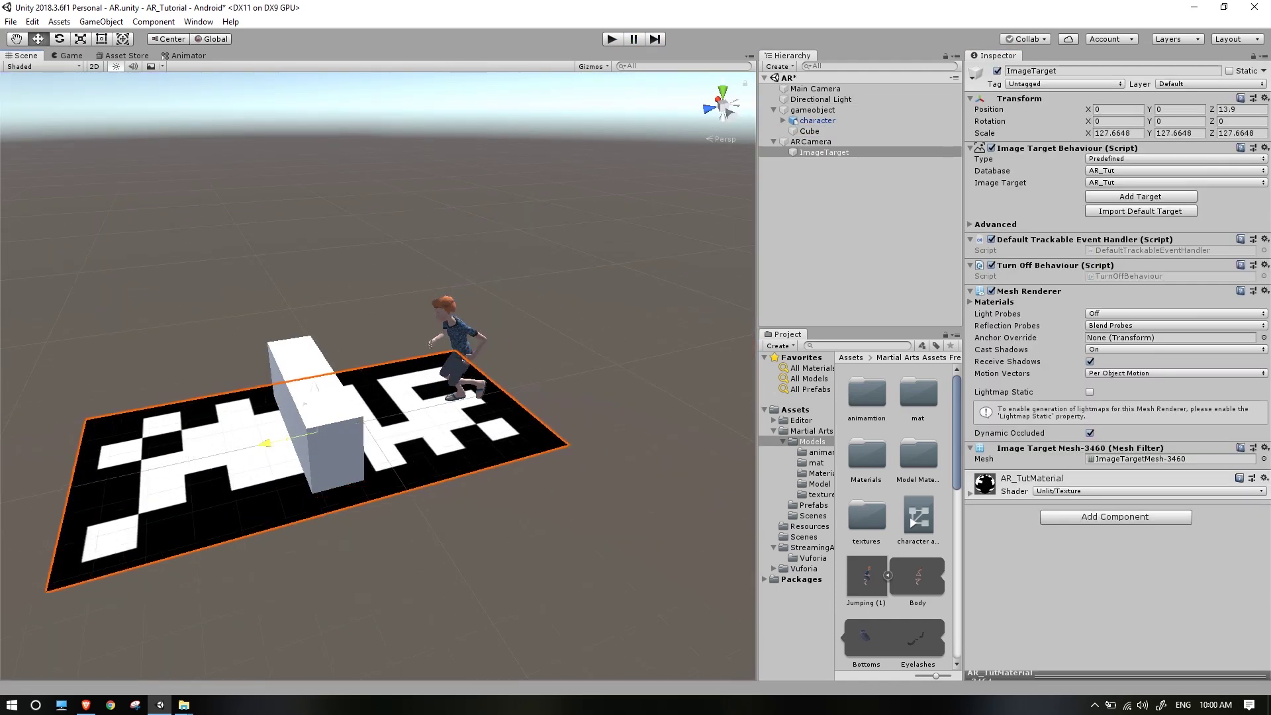
drag(270, 442, 232, 449)
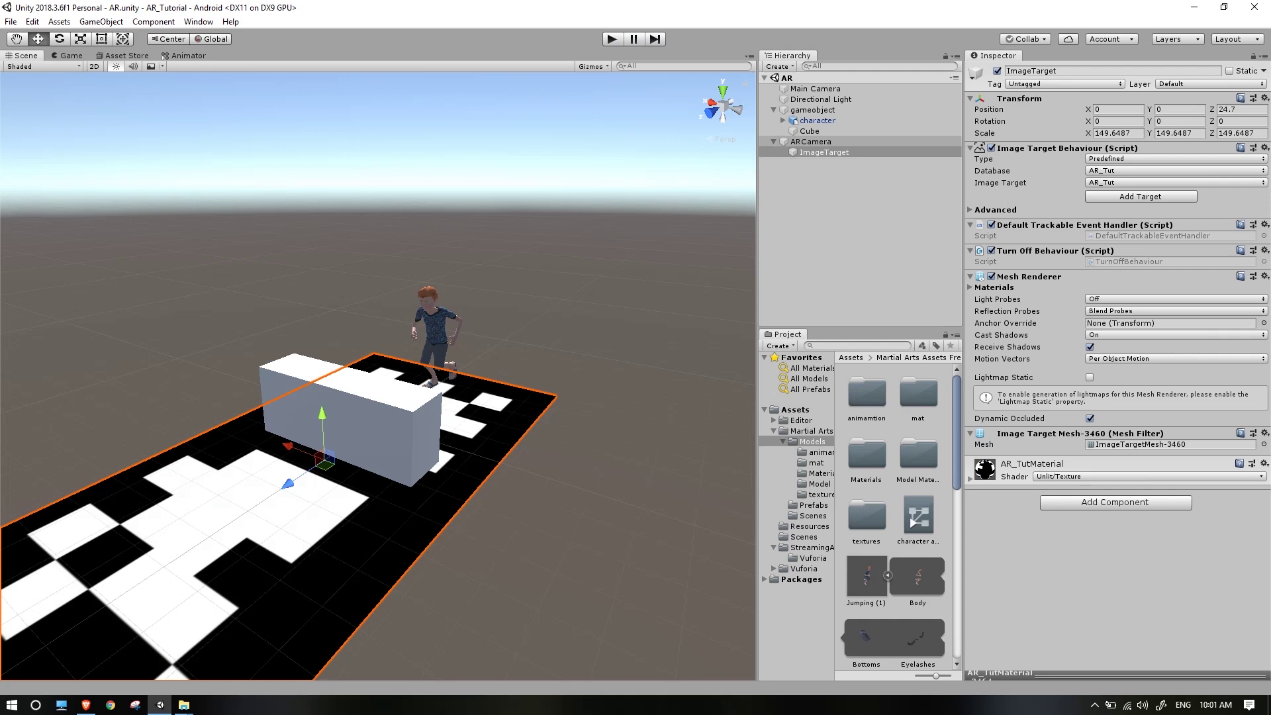
Make gameobject a child of ImageTarget, test the AR tracking in Play mode, stop playback, and save the scene.
drag(814, 109, 824, 153)
key(ctrl+p)
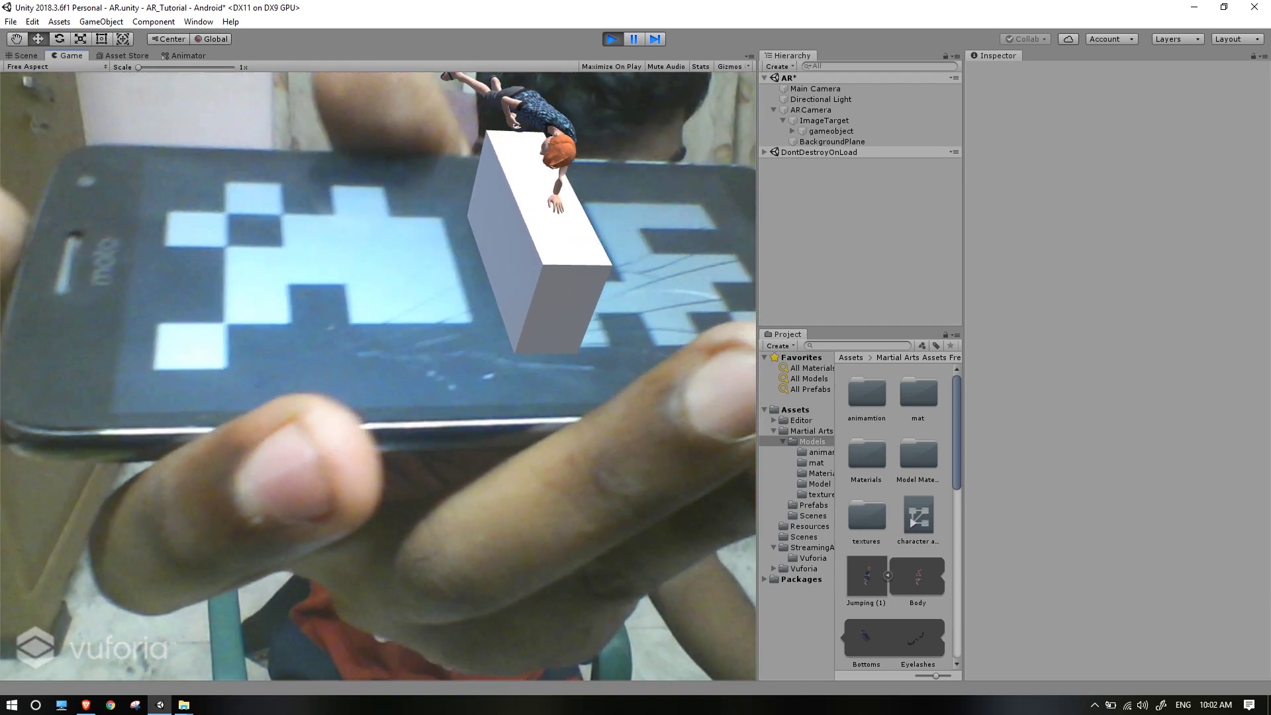
key(ctrl+p)
key(ctrl+s)
Delete the Main Camera from the AR scene and save the scene.
click(11, 21)
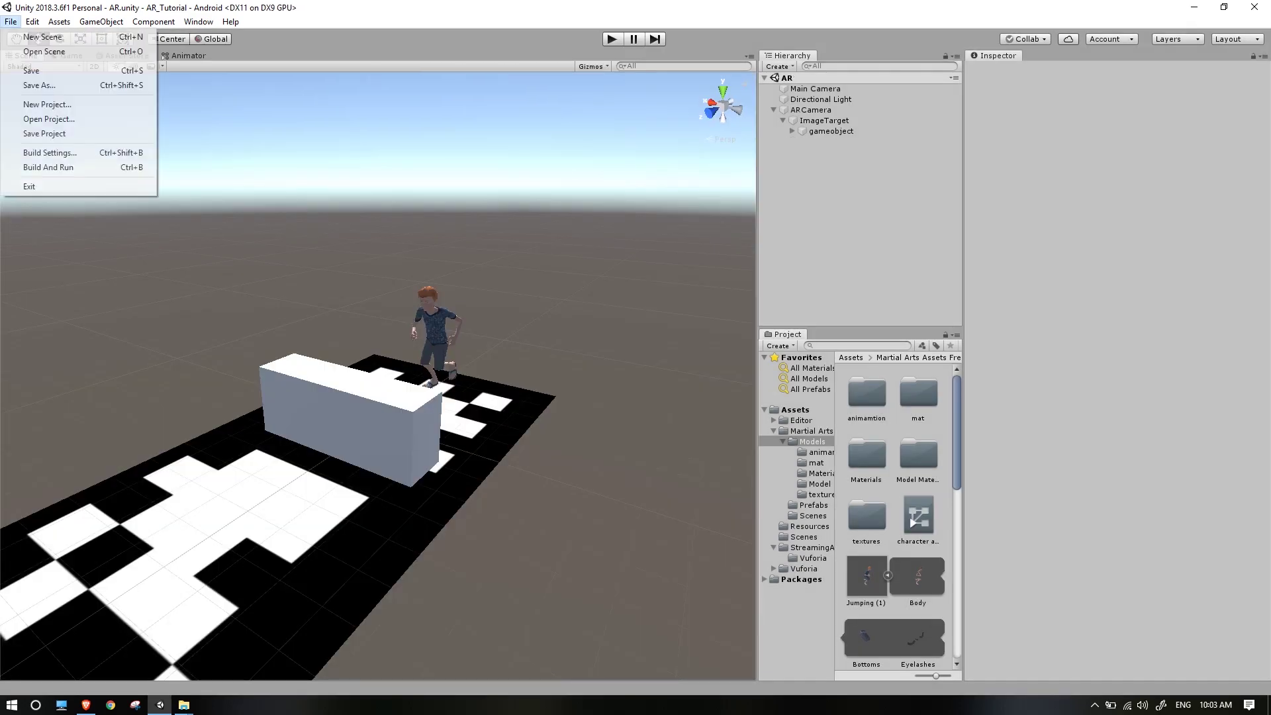
click(825, 121)
click(816, 89)
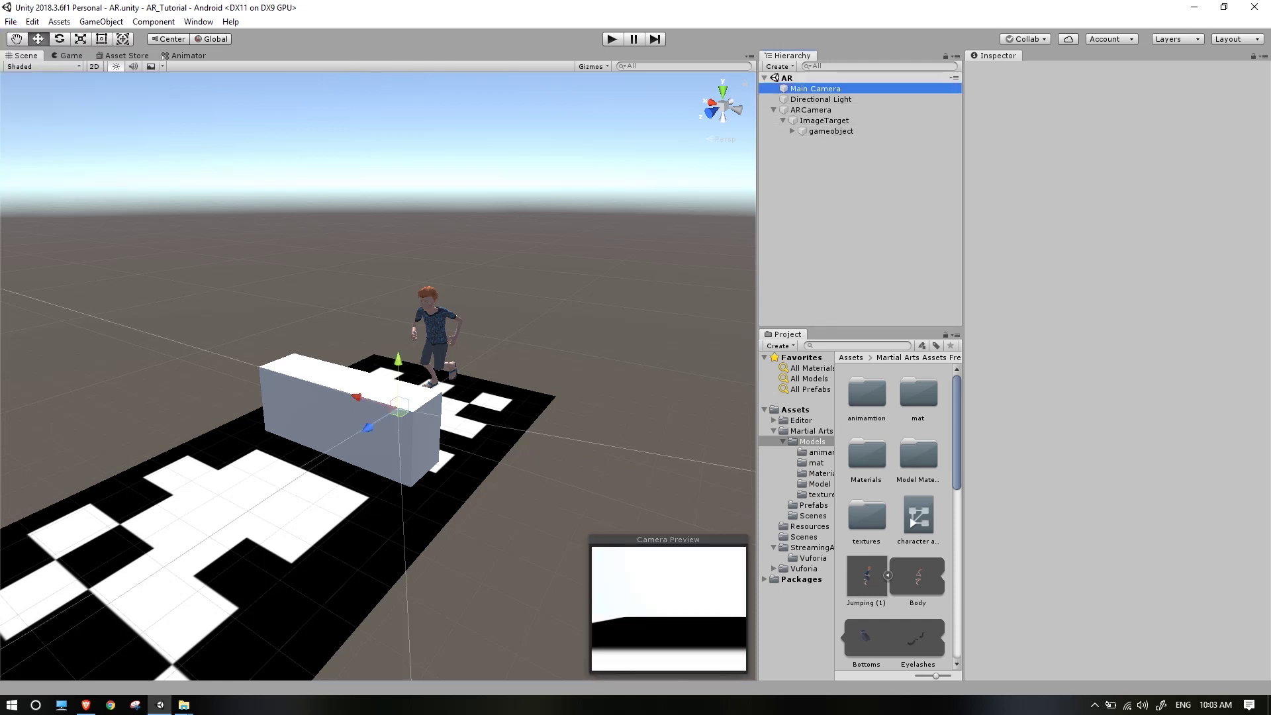
key(Delete)
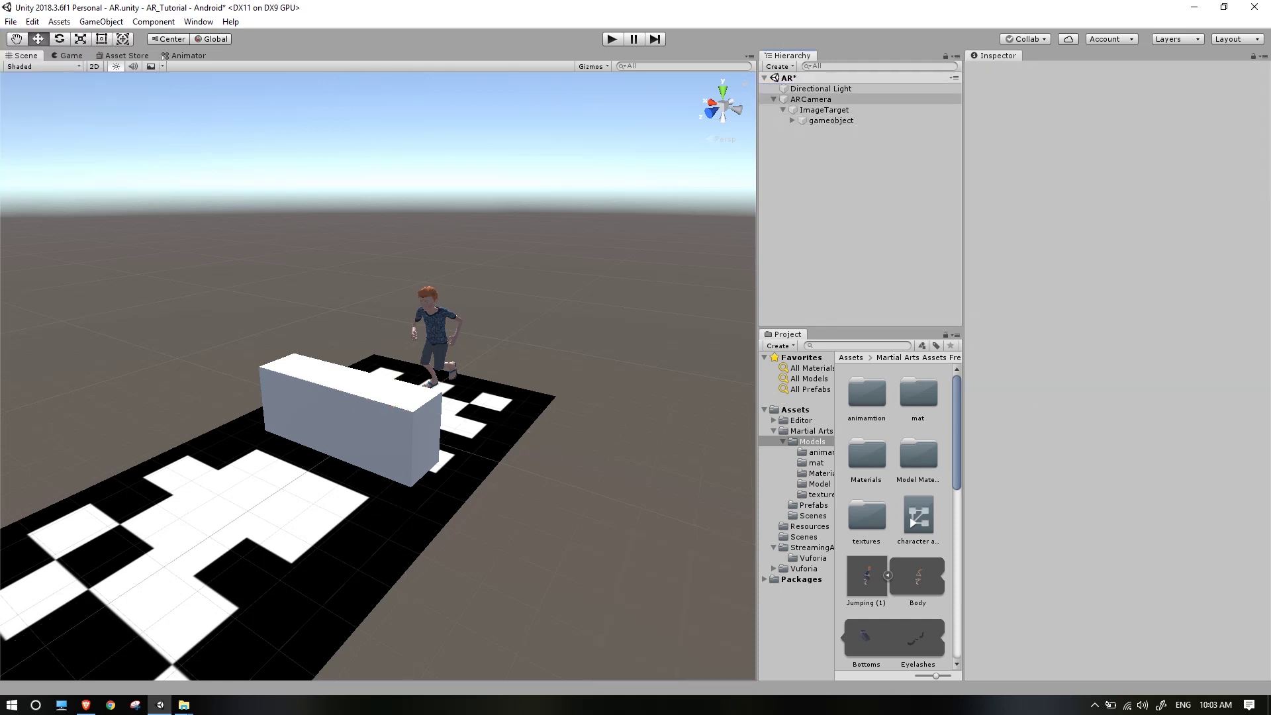
click(821, 88)
key(ctrl+s)
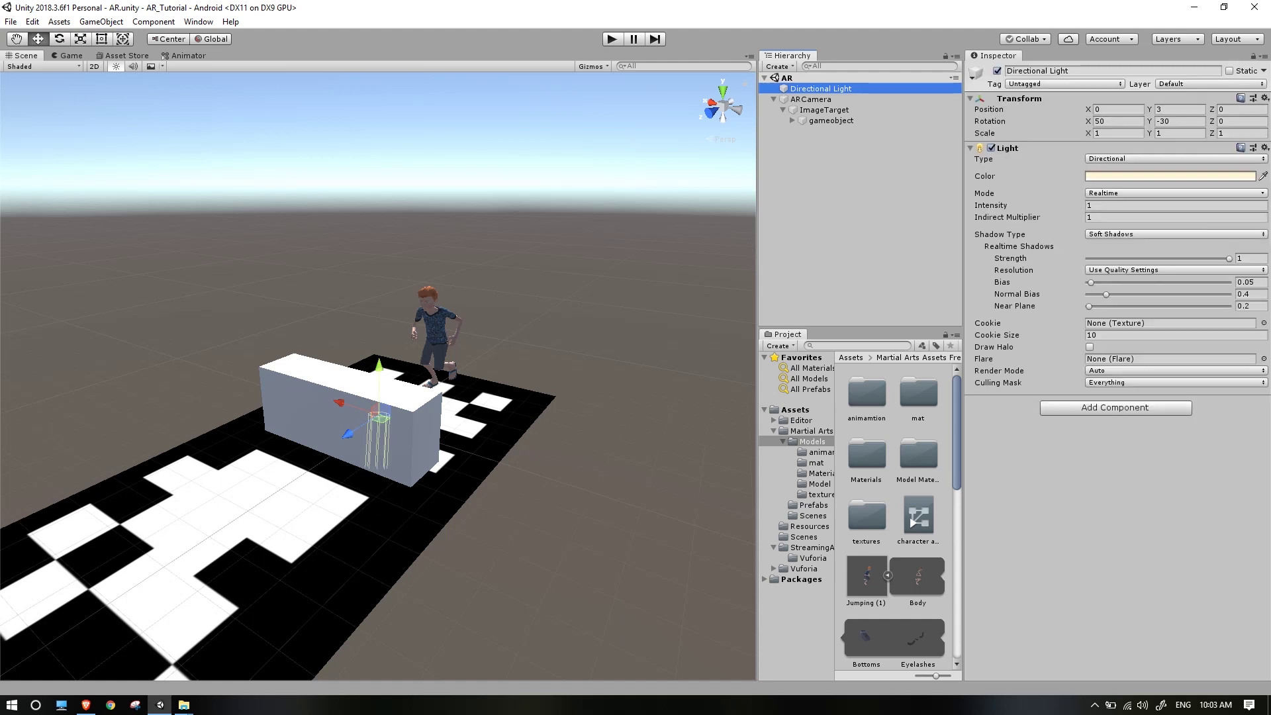
Start an Android build from the build settings and create and open a new AR_Tutorial subfolder named app as its destination.
click(11, 21)
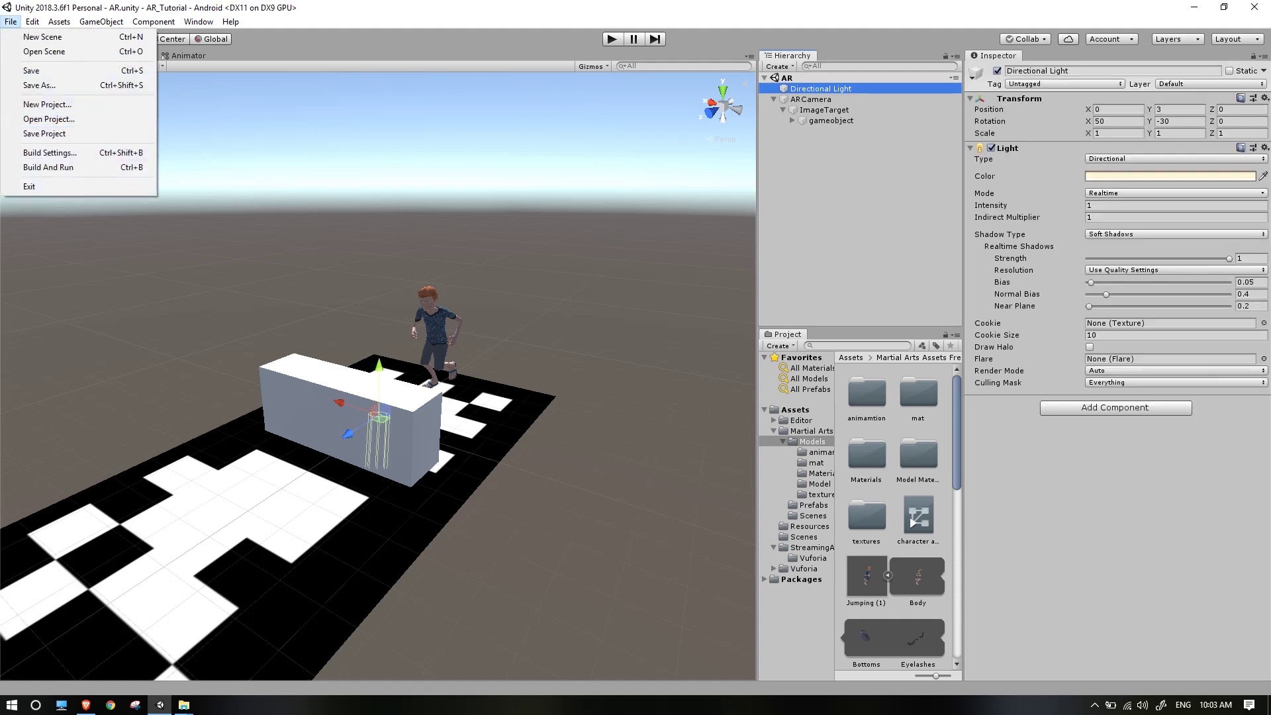
click(40, 153)
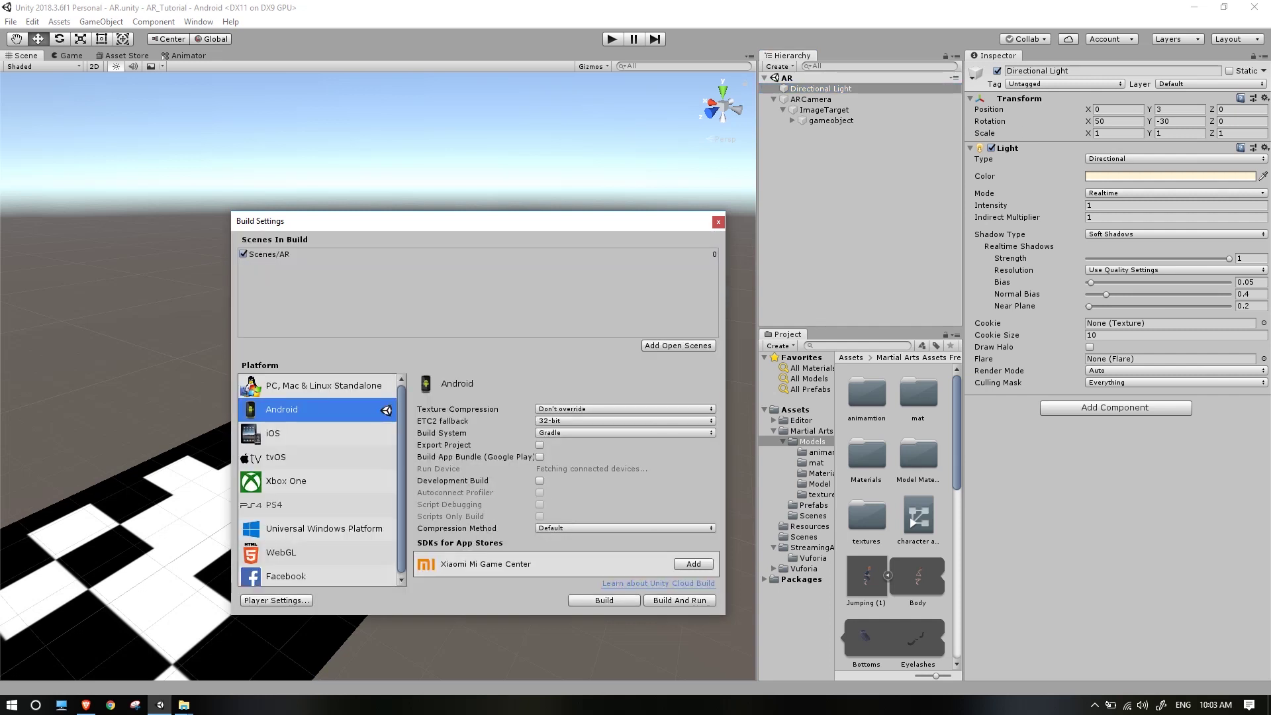
click(604, 600)
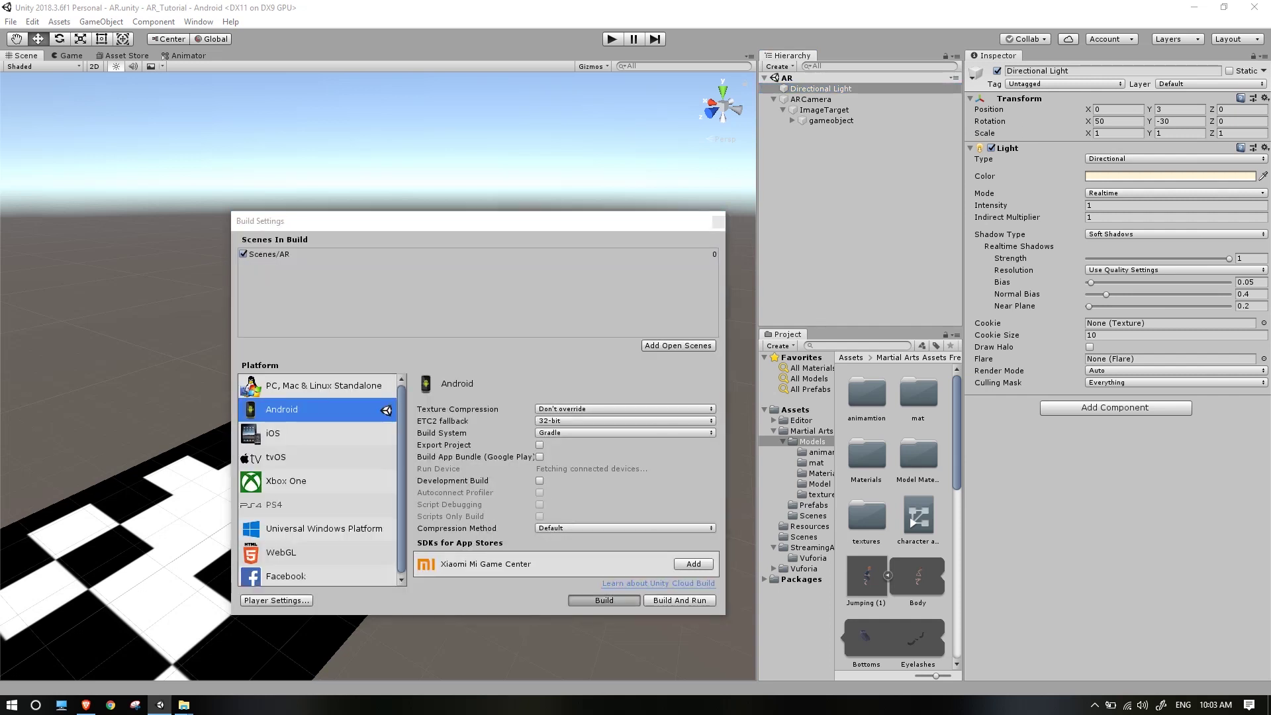
click(97, 82)
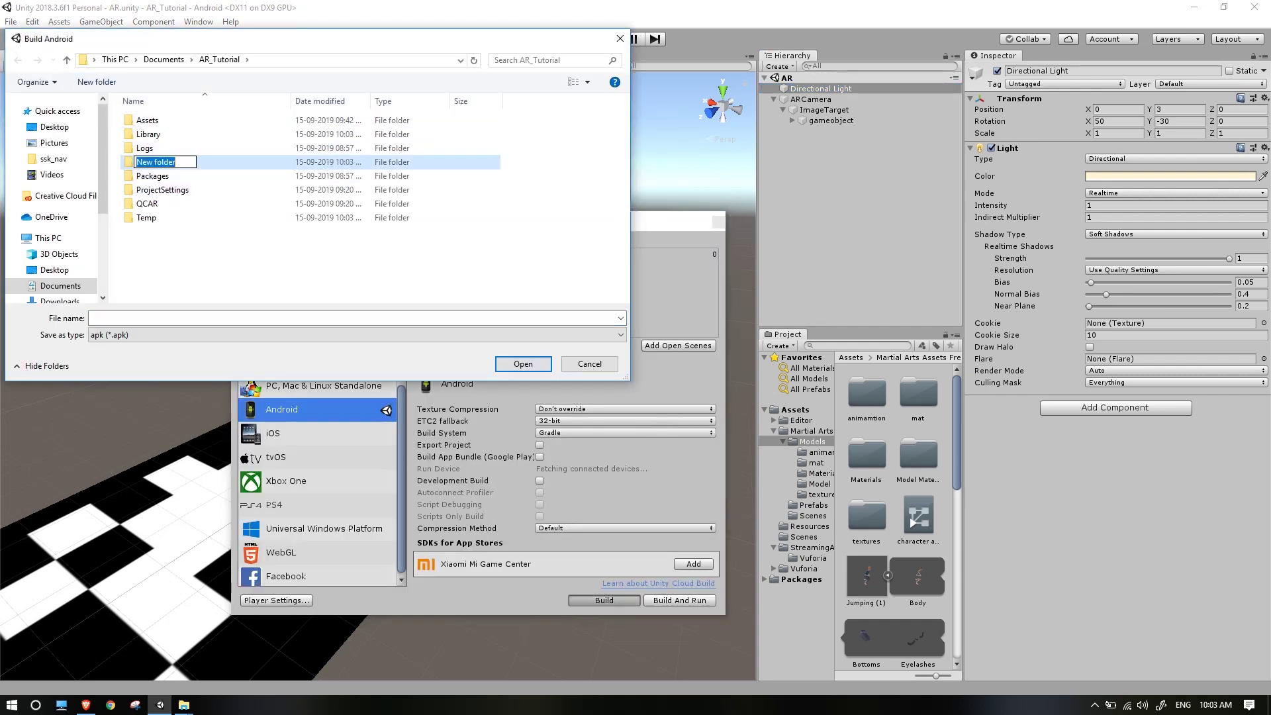
text(app)
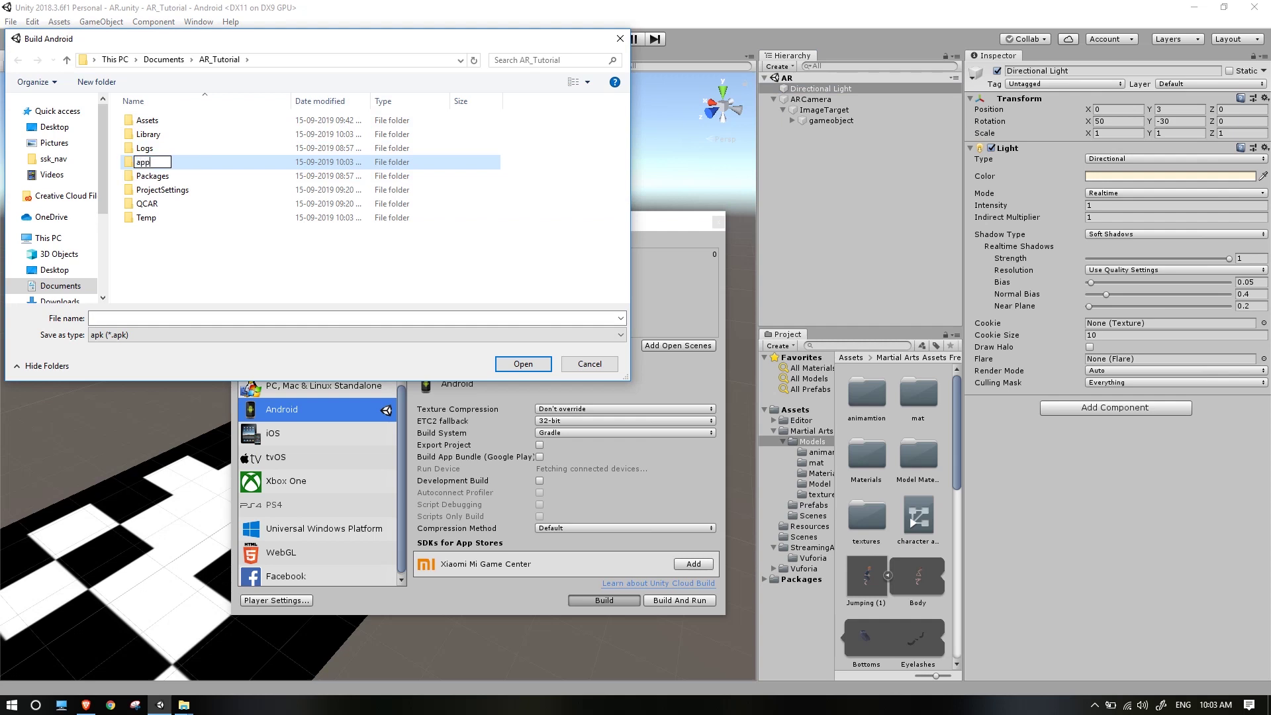
key(Return)
key(Return)
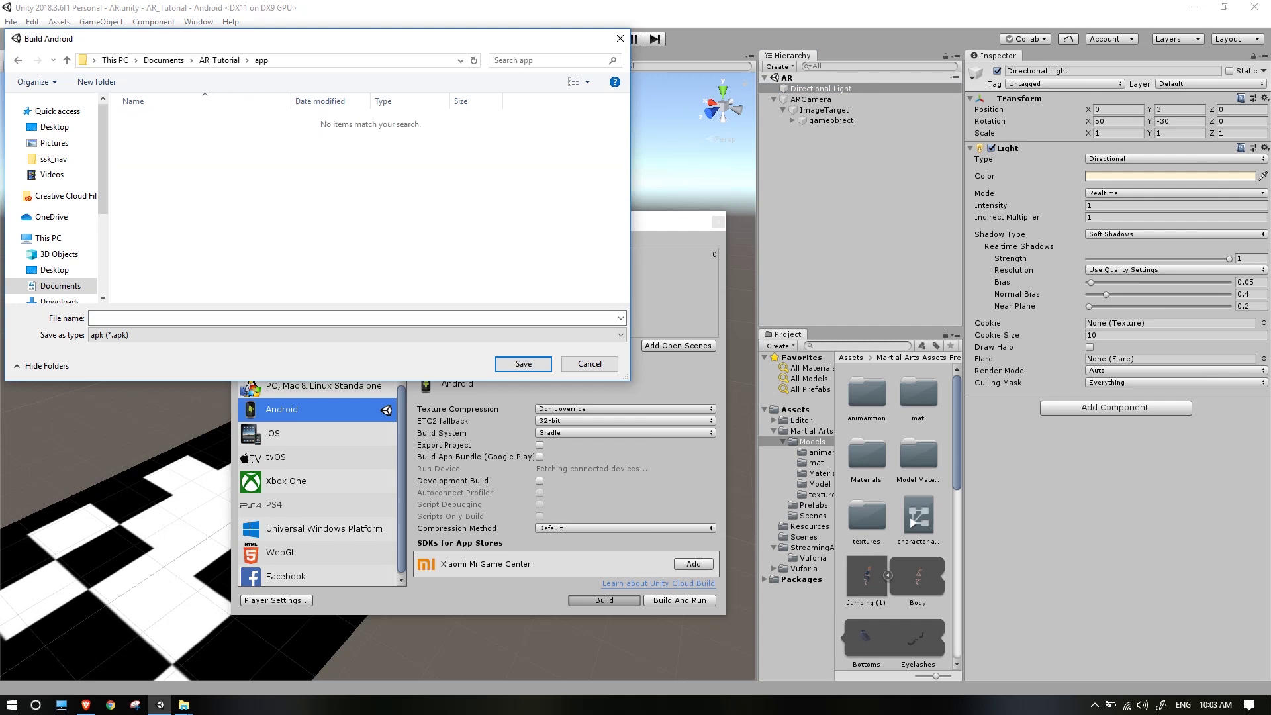